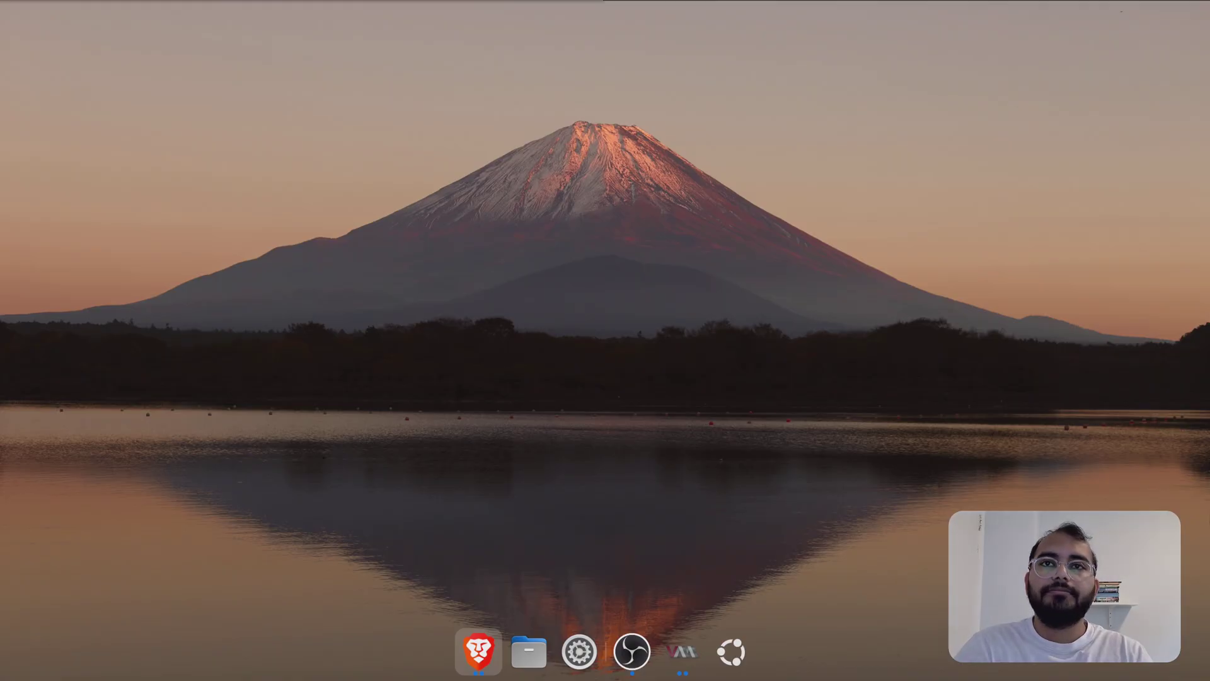
Step: Bring Brave forward and scroll the Linux Mint article past its table of contents to 'Why Bother'
{"action": "left_click", "coordinate": [477, 651]}
{"action": "scroll", "coordinate": [208, 296], "scroll_direction": "up", "scroll_amount": 6}
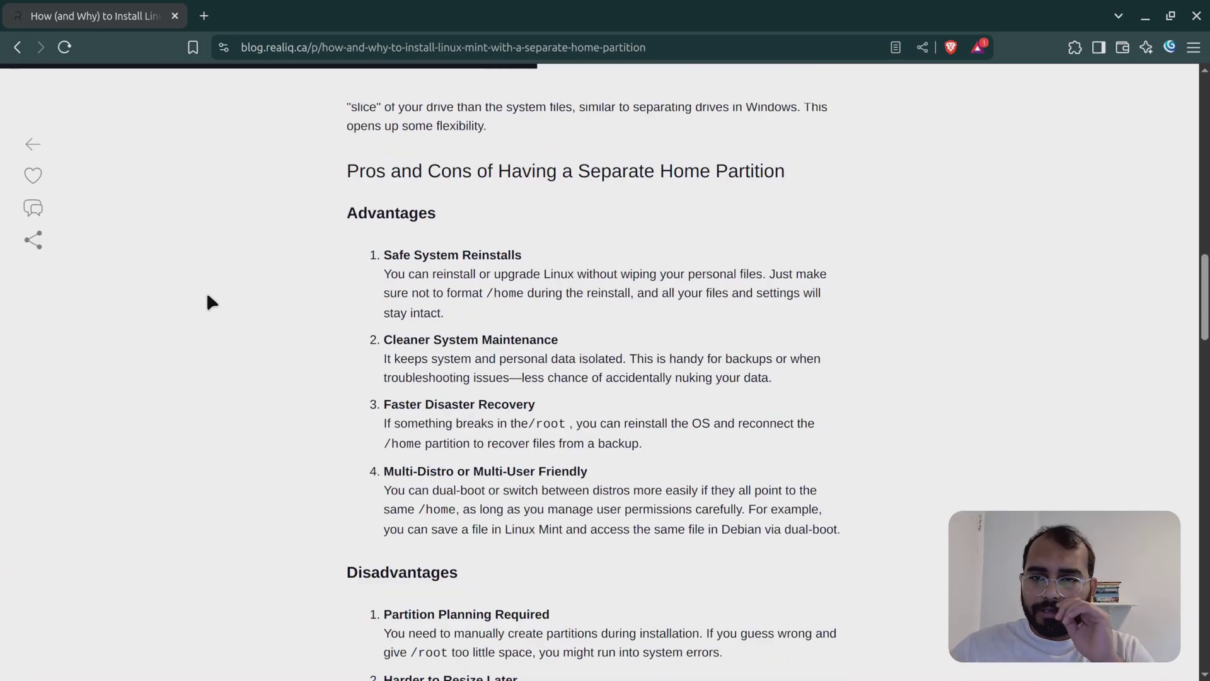
{"action": "scroll", "coordinate": [208, 294], "scroll_direction": "up", "scroll_amount": 10}
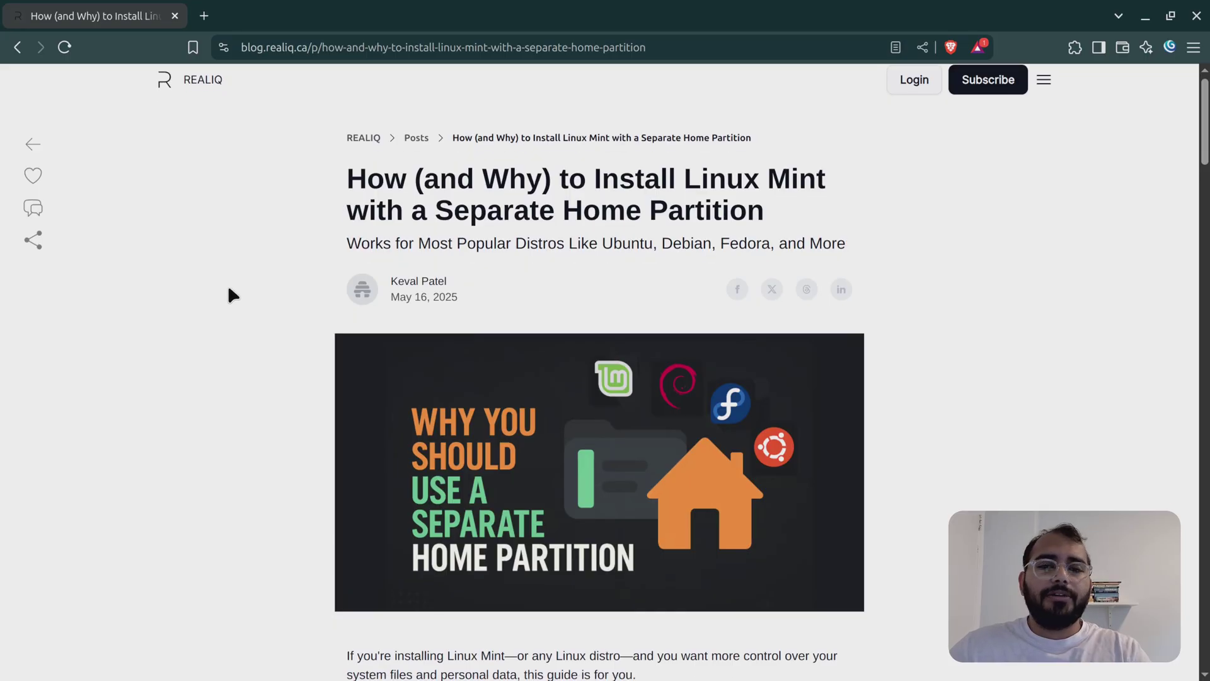
{"action": "scroll", "coordinate": [233, 289], "scroll_direction": "down", "scroll_amount": 3}
{"action": "scroll", "coordinate": [252, 290], "scroll_direction": "down", "scroll_amount": 4}
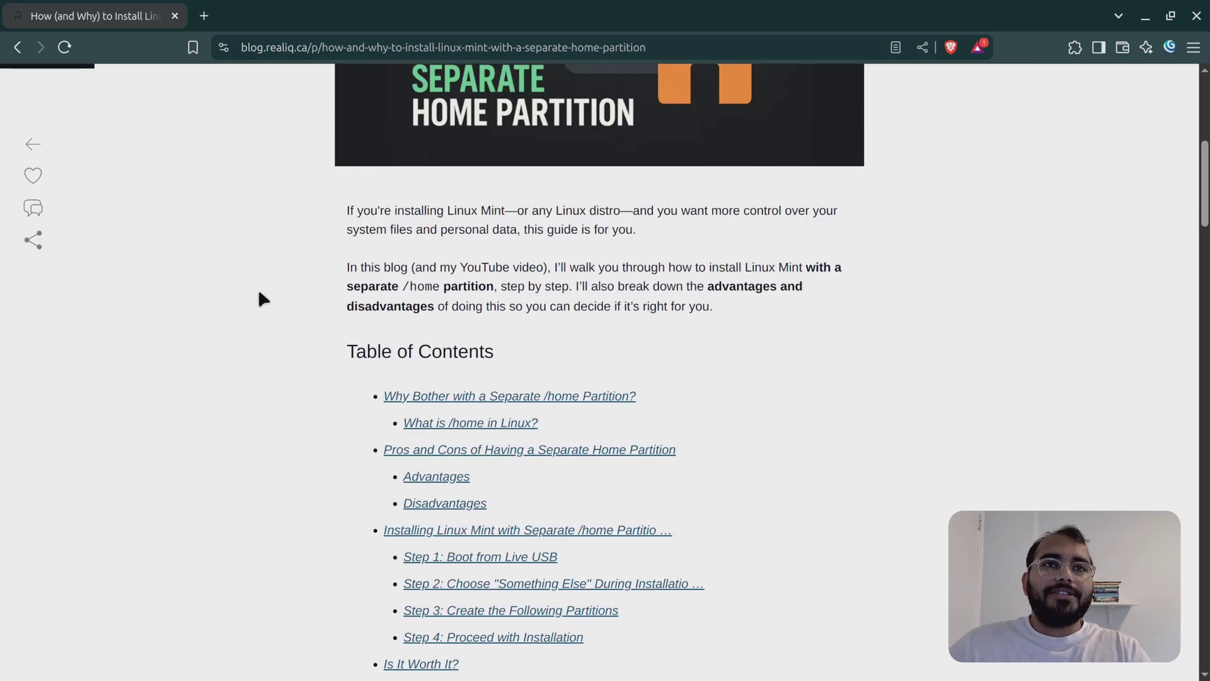
{"action": "scroll", "coordinate": [259, 296], "scroll_direction": "down", "scroll_amount": 8}
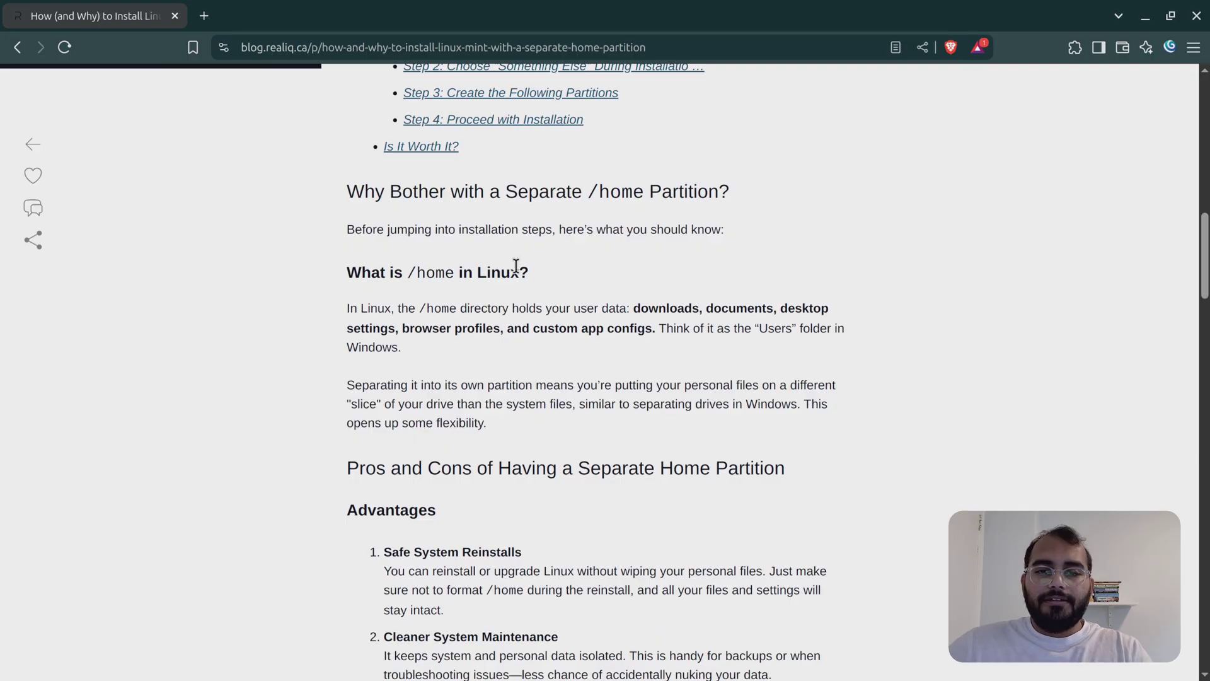
Step: Highlight 'What is /home in Linux?', the Windows Users folder comparison, then 'downloads, documents,'
{"action": "left_click_drag", "start_coordinate": [528, 269], "coordinate": [410, 272]}
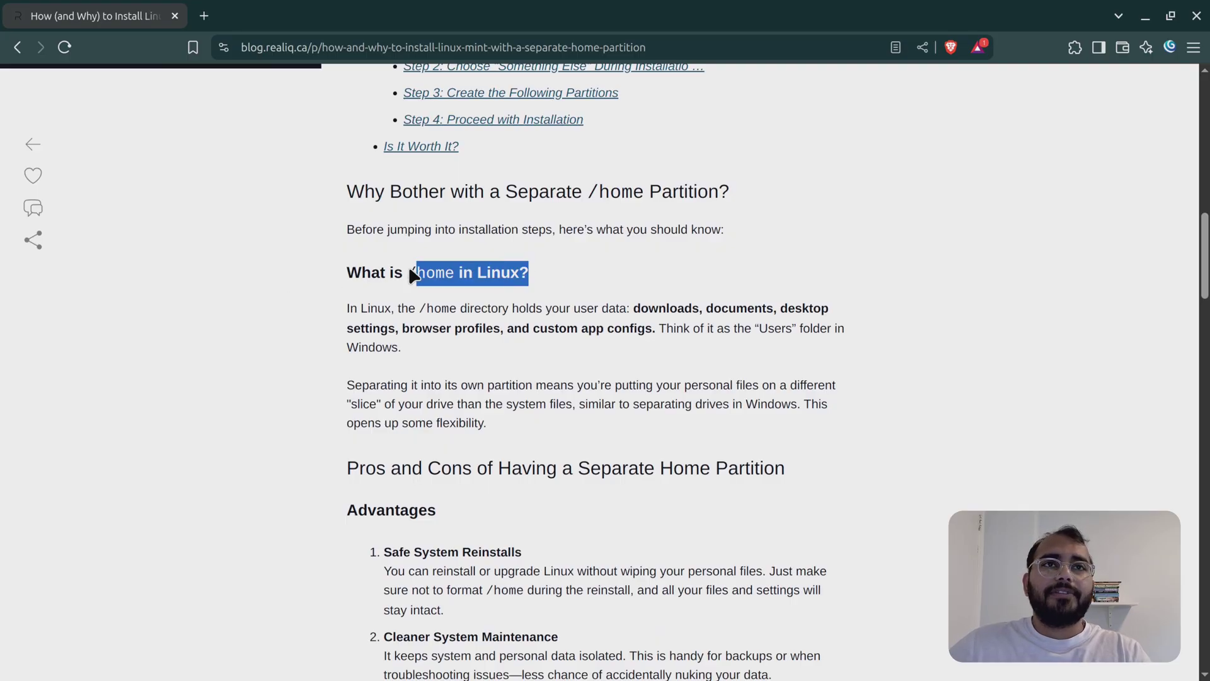
{"action": "scroll", "coordinate": [416, 268], "scroll_direction": "down", "scroll_amount": 3}
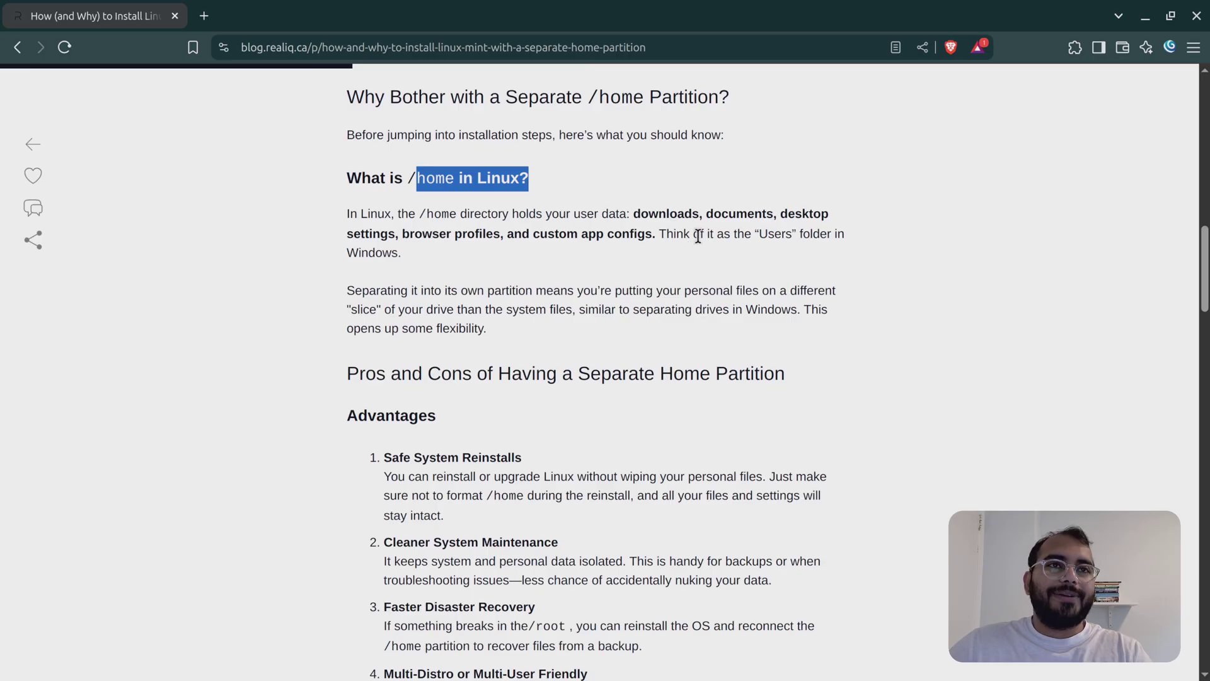
{"action": "left_click_drag", "start_coordinate": [752, 234], "coordinate": [851, 240]}
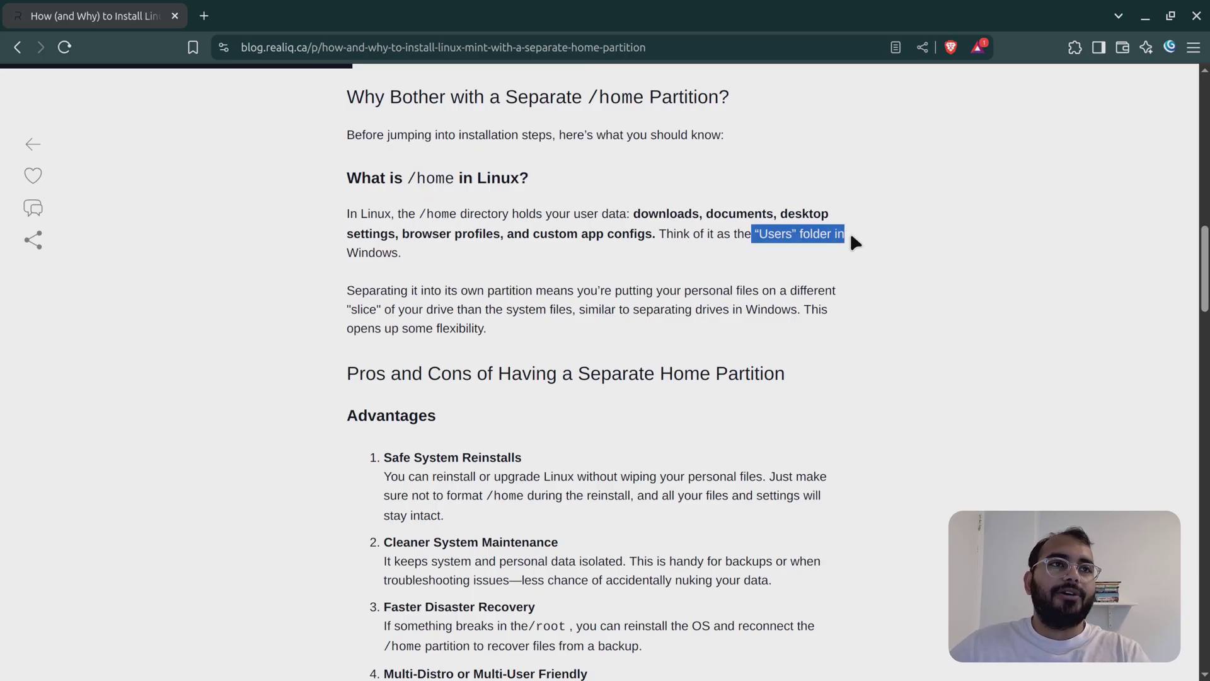
{"action": "left_click", "coordinate": [710, 277]}
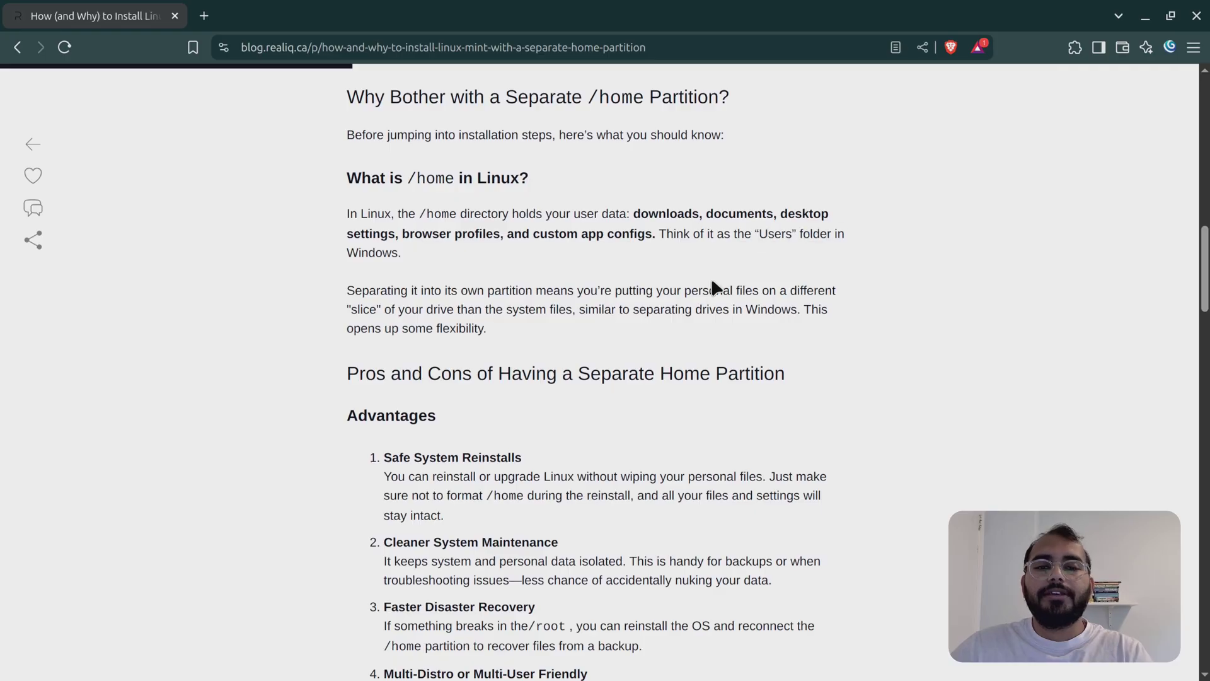
{"action": "left_click_drag", "start_coordinate": [632, 215], "coordinate": [775, 212]}
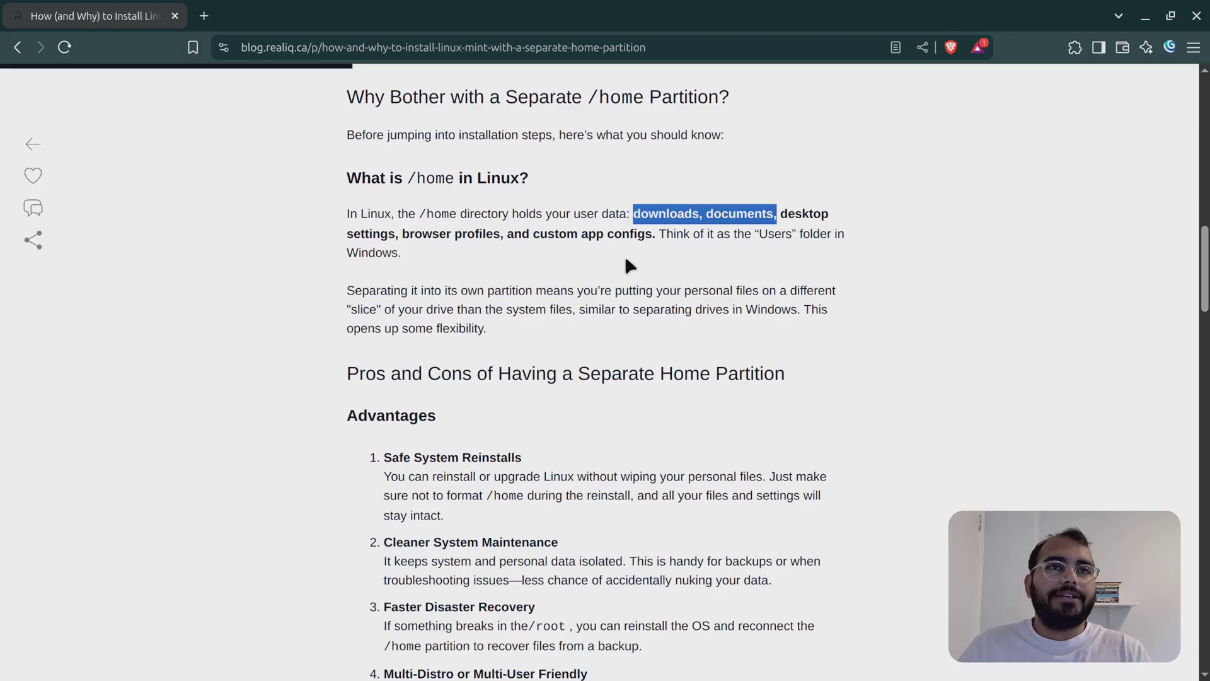
{"action": "scroll", "coordinate": [637, 269], "scroll_direction": "down", "scroll_amount": 3}
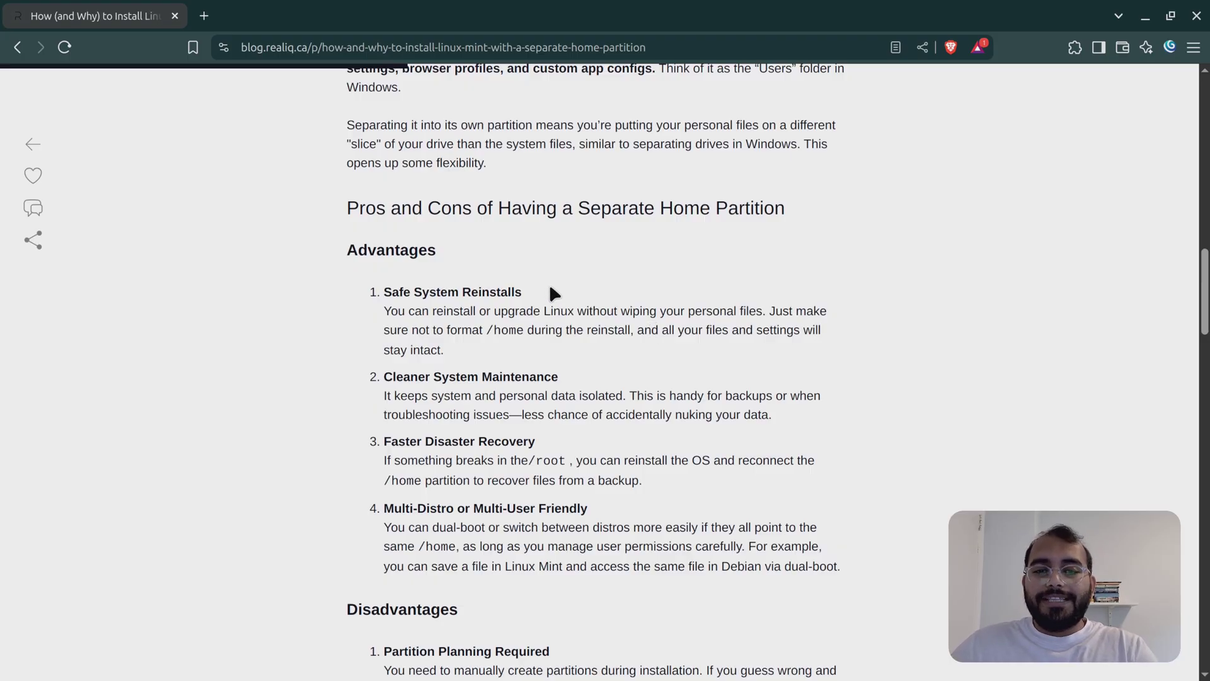
Step: Highlight the Safe System Reinstalls and Cleaner System Maintenance advantage headings, then deselect
{"action": "left_click_drag", "start_coordinate": [550, 290], "coordinate": [372, 298]}
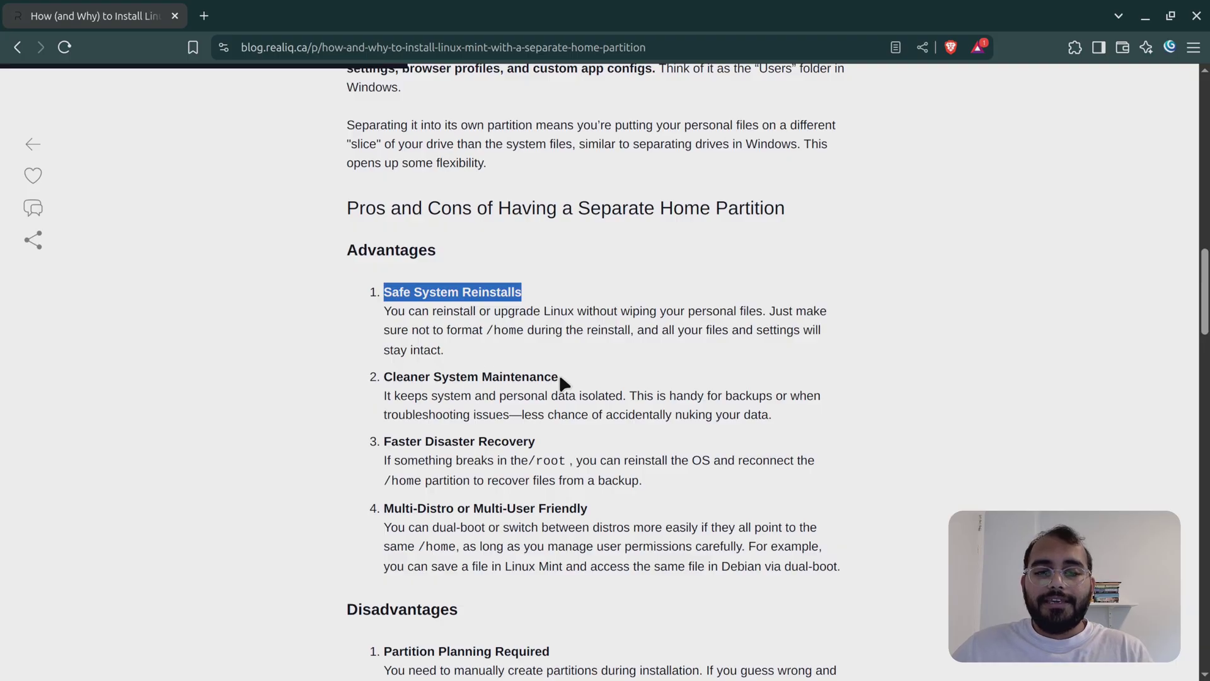
{"action": "left_click_drag", "start_coordinate": [559, 377], "coordinate": [396, 374]}
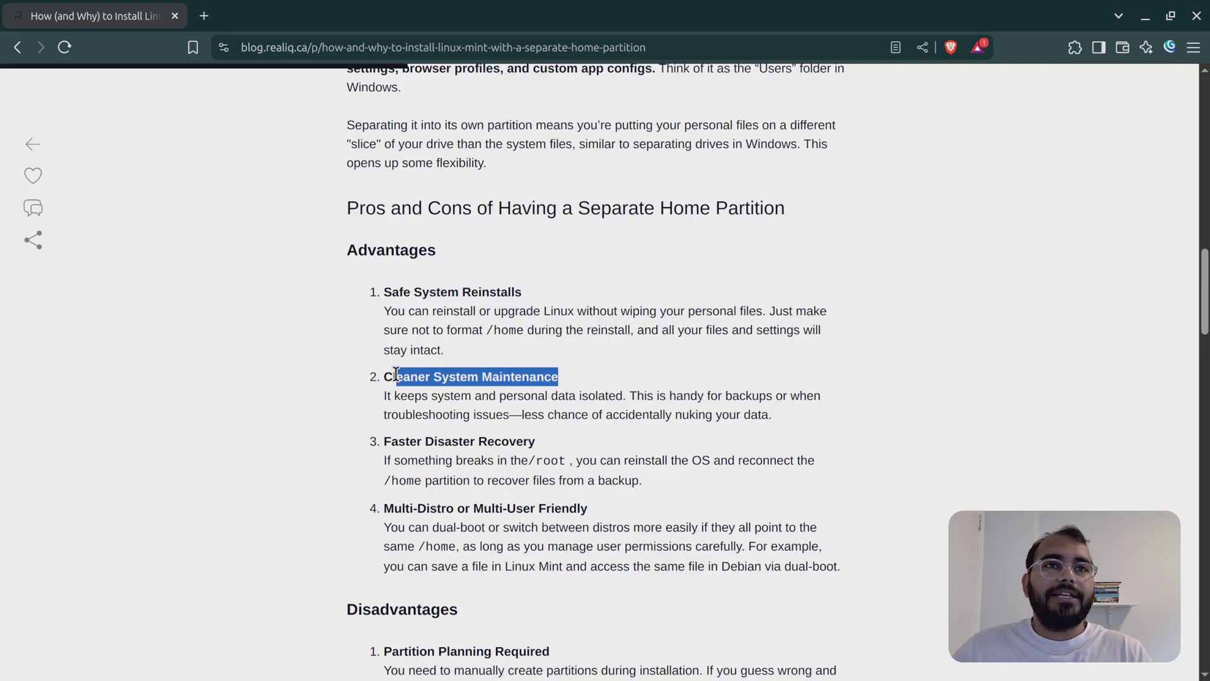
{"action": "left_click", "coordinate": [317, 376]}
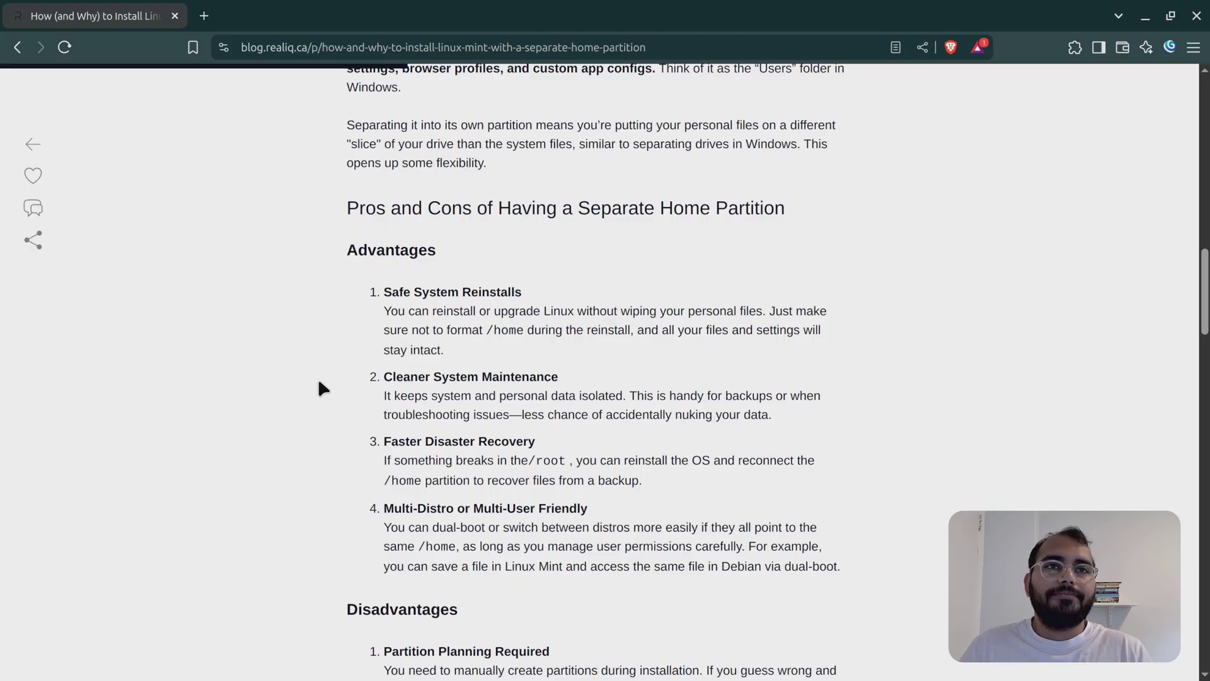
{"action": "scroll", "coordinate": [256, 380], "scroll_direction": "down", "scroll_amount": 3}
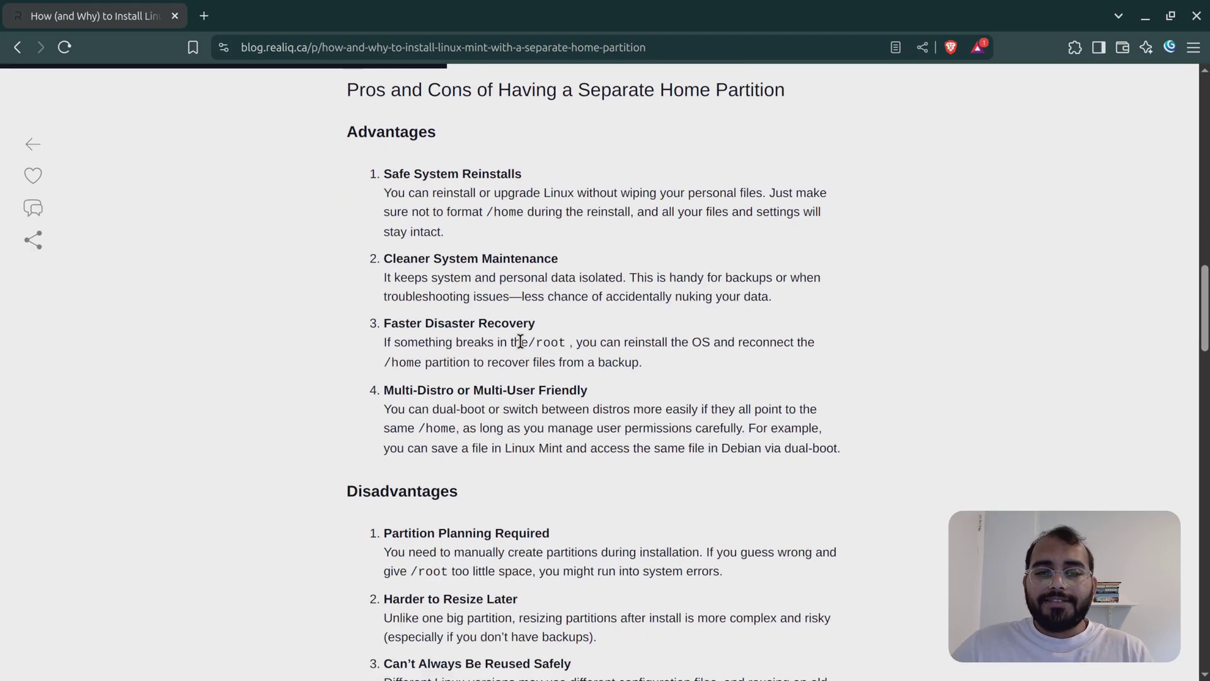
Step: Highlight the Faster Disaster Recovery and Multi-Distro or Multi-User Friendly headings, then deselect
{"action": "left_click_drag", "start_coordinate": [535, 323], "coordinate": [436, 325]}
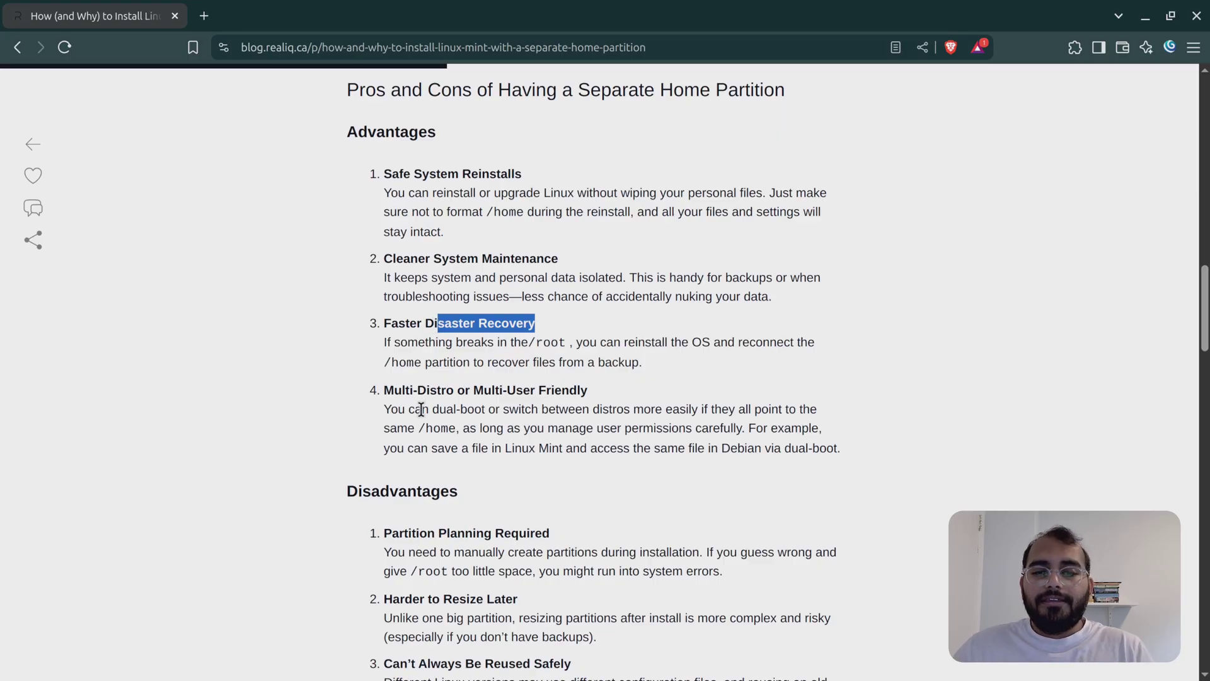
{"action": "left_click_drag", "start_coordinate": [383, 391], "coordinate": [595, 397]}
{"action": "left_click", "coordinate": [285, 414]}
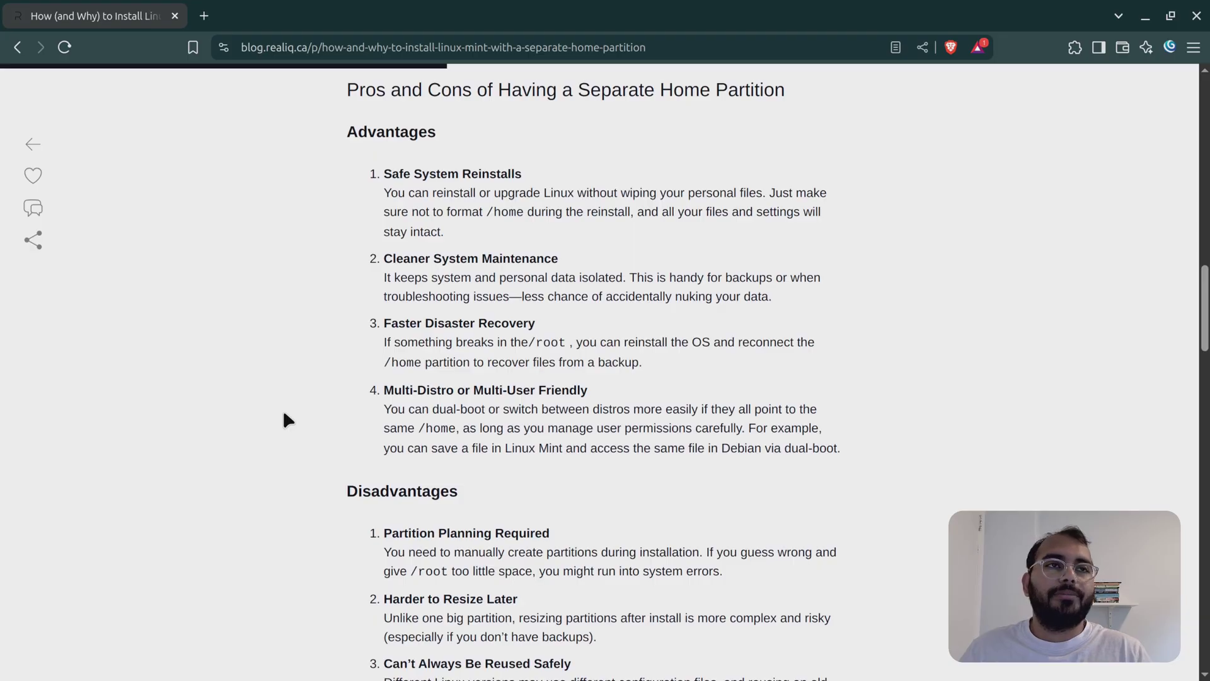
Step: Scroll to the three Disadvantages and the Step 1: Boot from Live USB heading
{"action": "scroll", "coordinate": [296, 397], "scroll_direction": "up", "scroll_amount": 1}
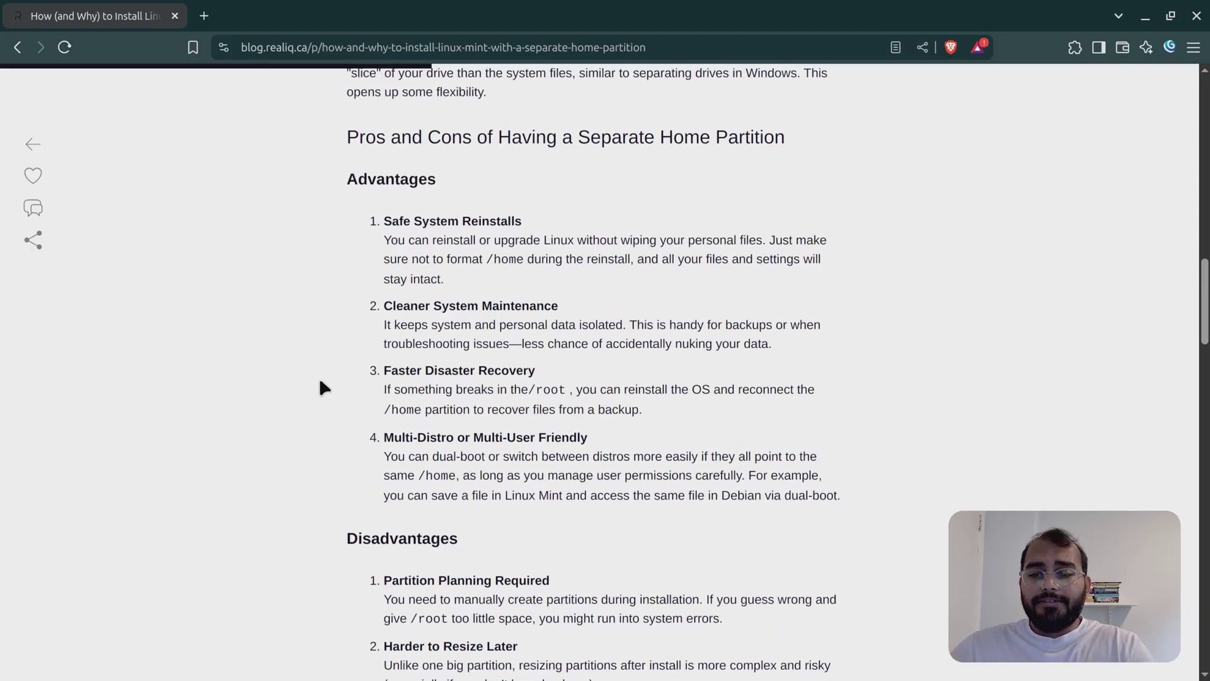
{"action": "scroll", "coordinate": [322, 388], "scroll_direction": "down", "scroll_amount": 2}
{"action": "scroll", "coordinate": [332, 406], "scroll_direction": "down", "scroll_amount": 3}
{"action": "scroll", "coordinate": [329, 413], "scroll_direction": "up", "scroll_amount": 1}
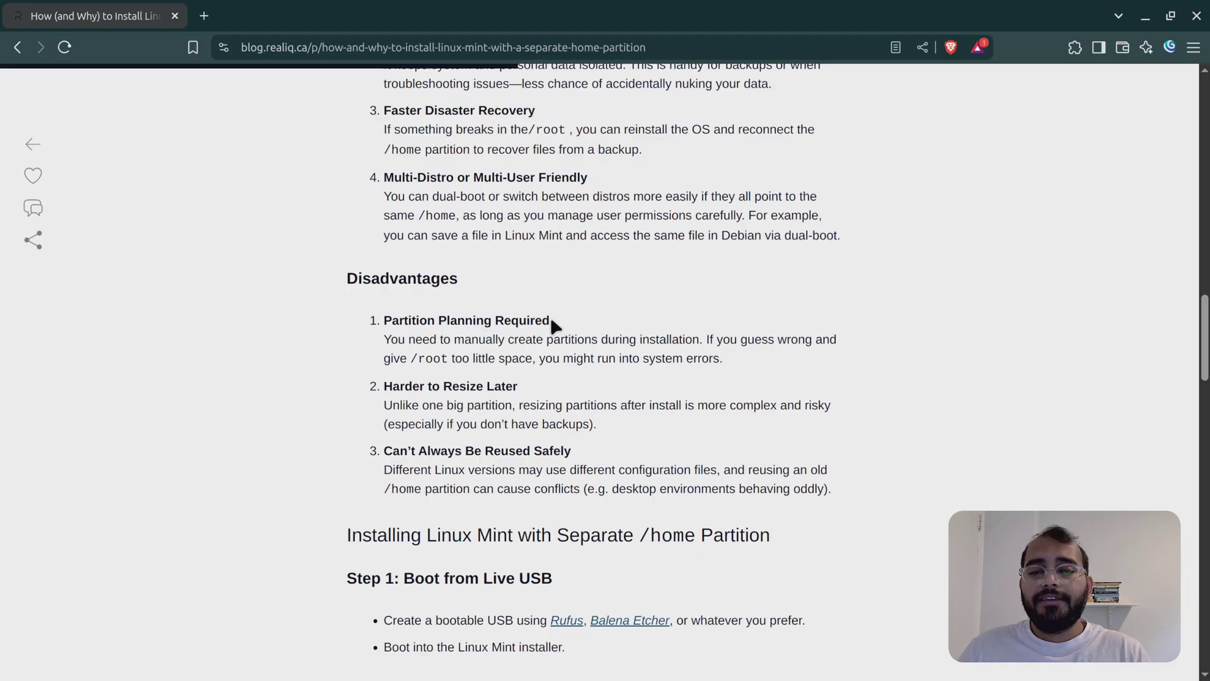
Step: Highlight the Can't Always Be Reused Safely disadvantage, scroll to the installation steps, and deselect
{"action": "scroll", "coordinate": [524, 435], "scroll_direction": "down", "scroll_amount": 1}
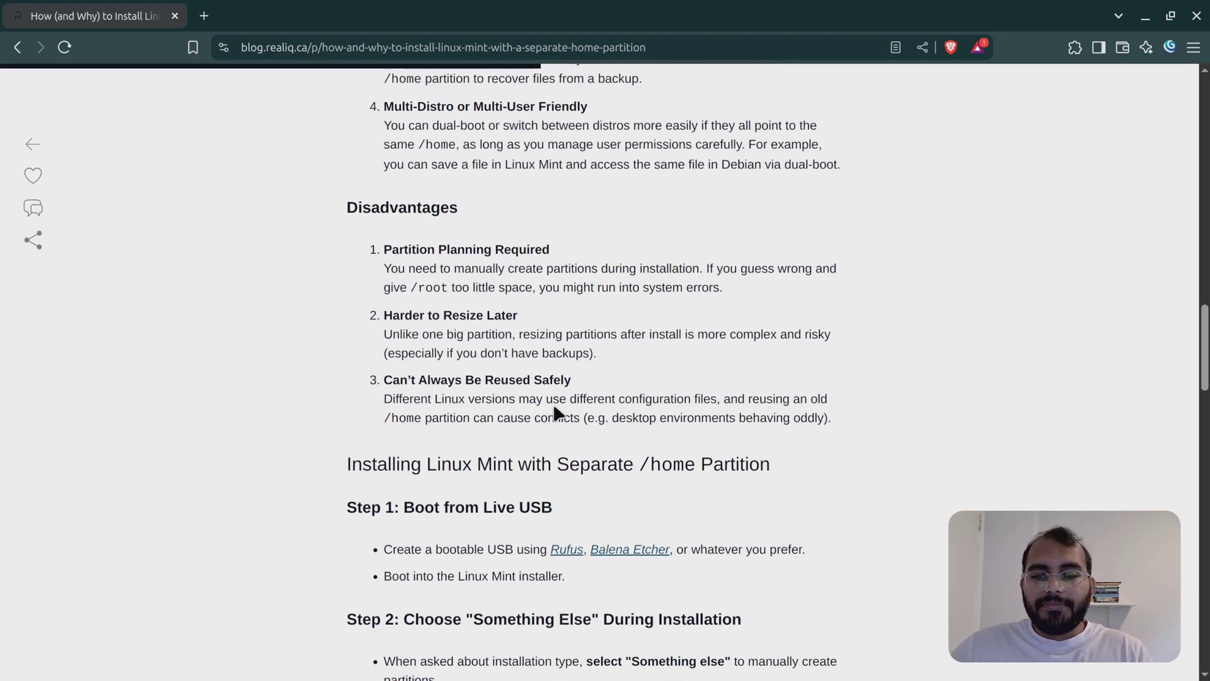
{"action": "left_click_drag", "start_coordinate": [559, 388], "coordinate": [380, 383]}
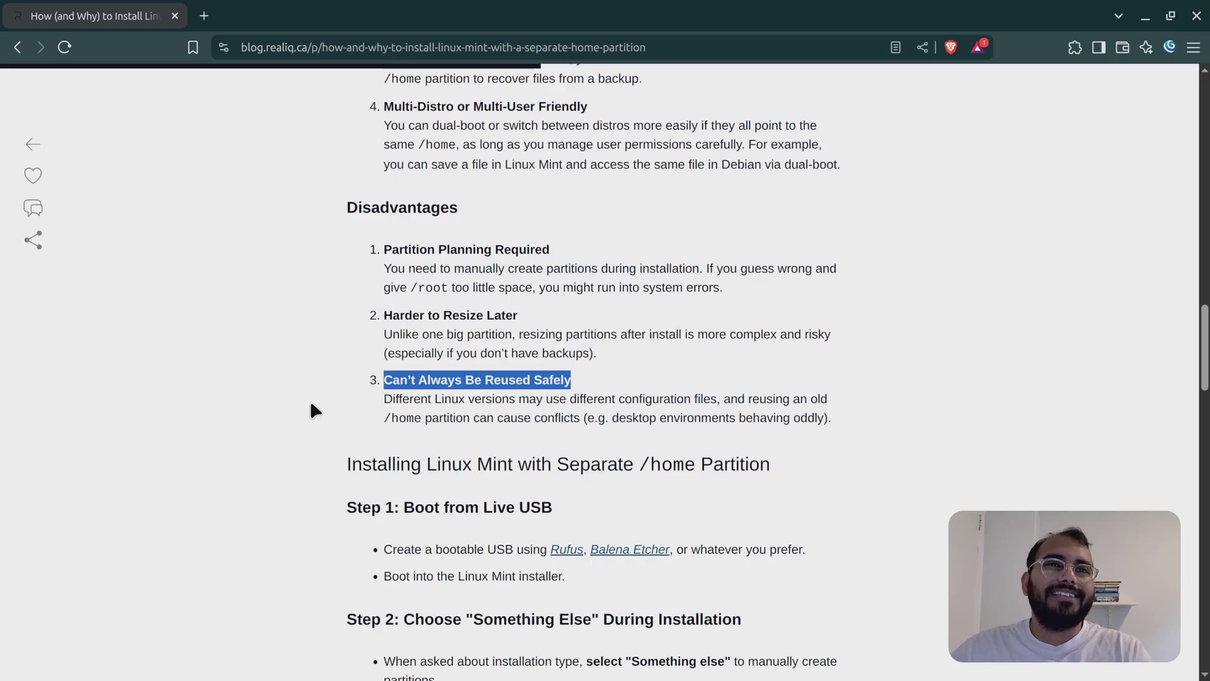
{"action": "scroll", "coordinate": [310, 400], "scroll_direction": "down", "scroll_amount": 3}
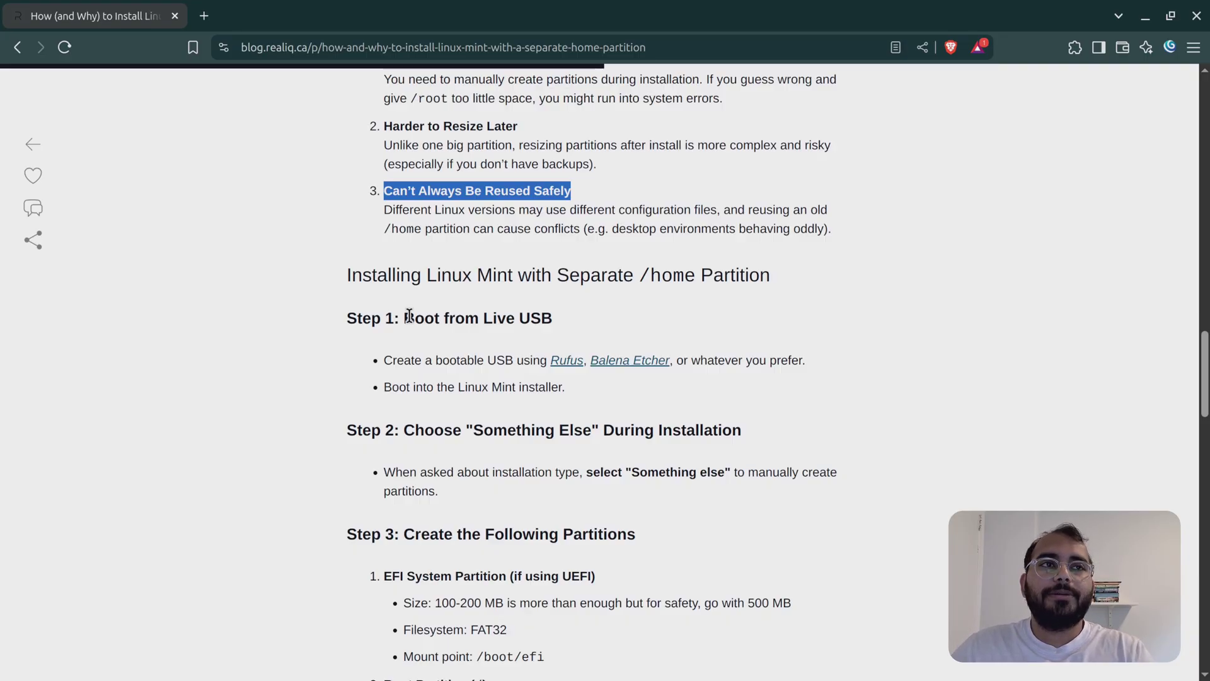
{"action": "left_click", "coordinate": [400, 365]}
Step: Scroll to Step 3's partition list, then switch to the Linux Mint QEMU/KVM window
{"action": "scroll", "coordinate": [374, 359], "scroll_direction": "down", "scroll_amount": 3}
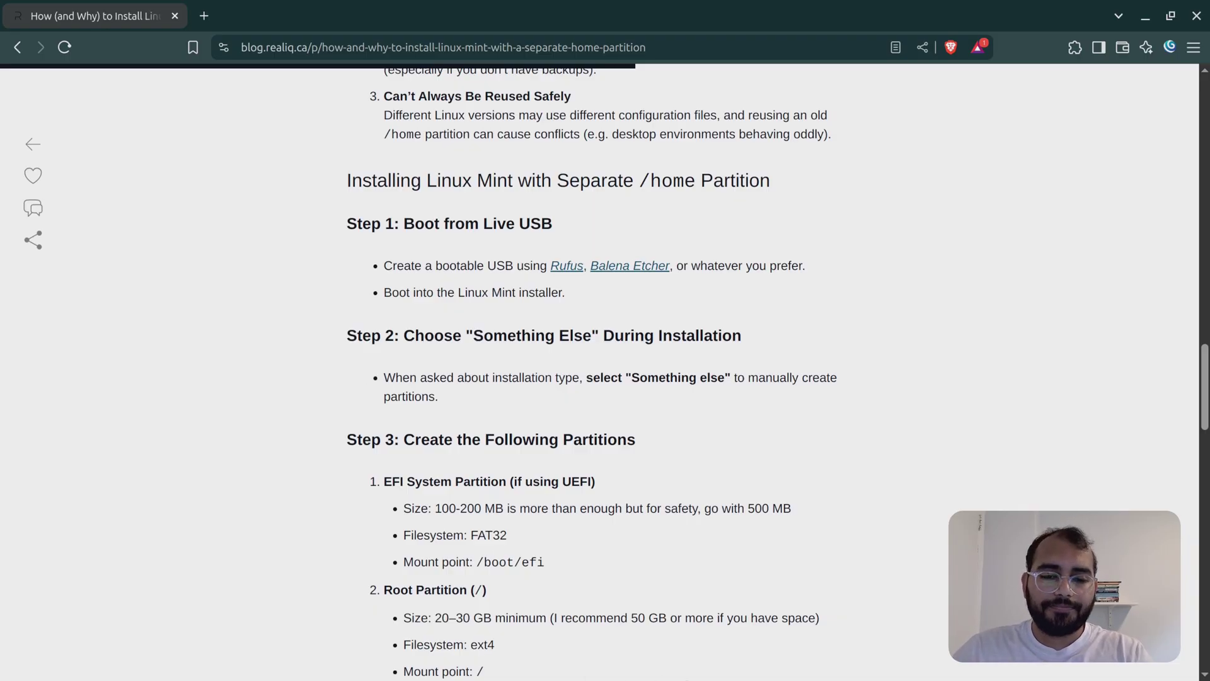
{"action": "mouse_move", "coordinate": [618, 679]}
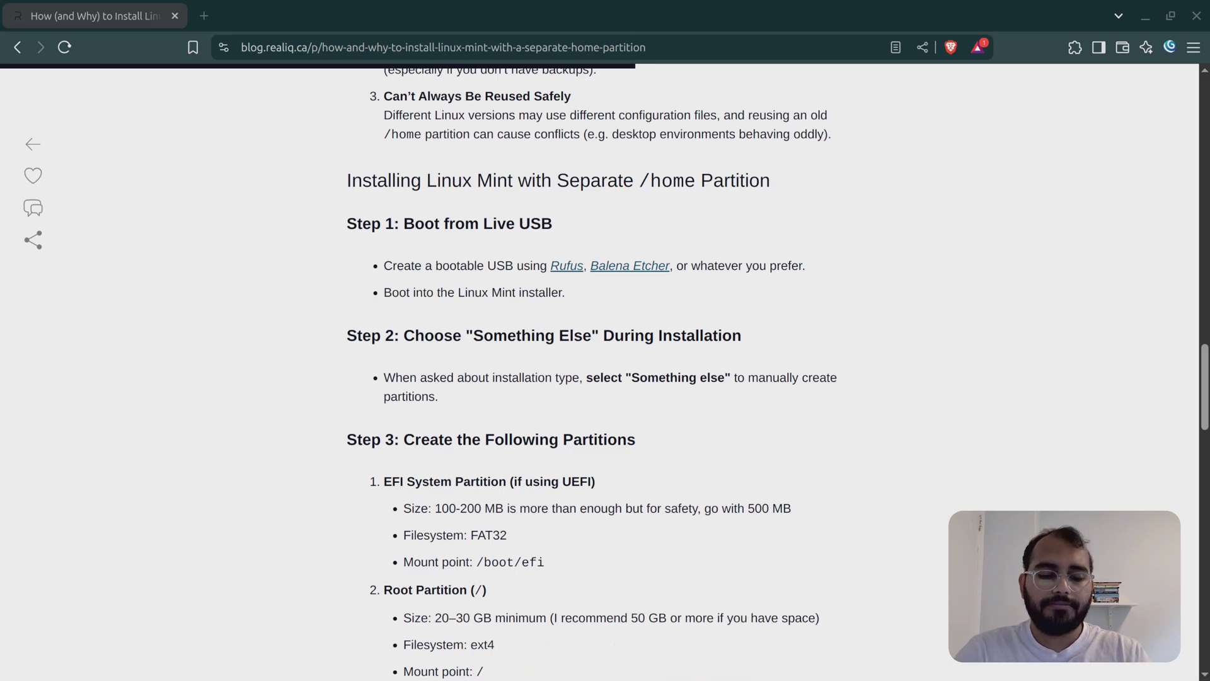
{"action": "key", "text": "alt+Tab"}
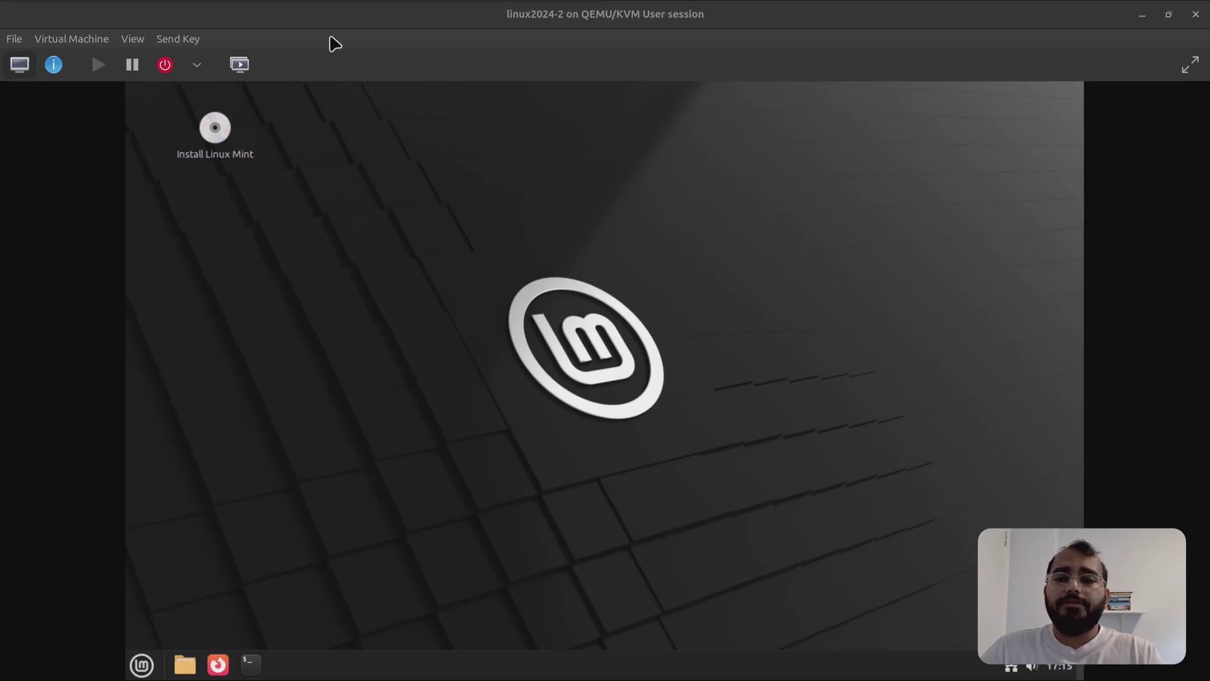
Step: Launch Install Linux Mint from the VM desktop and enlarge the guest display
{"action": "left_click", "coordinate": [164, 103]}
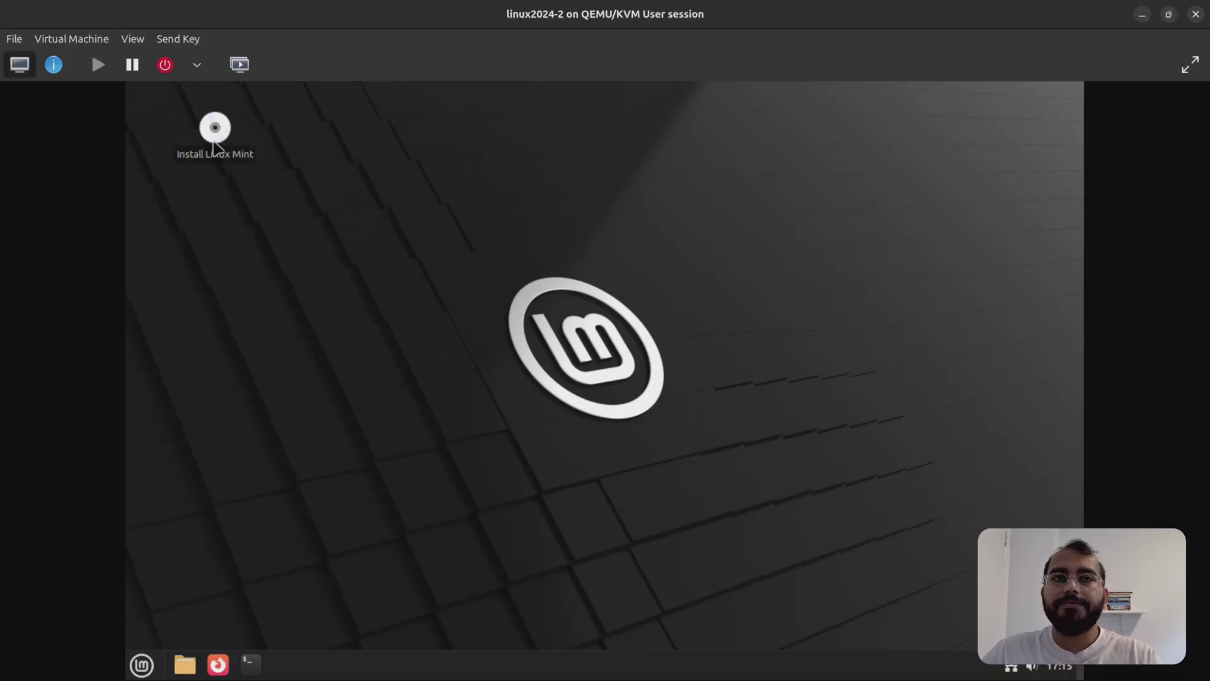
{"action": "double_click", "coordinate": [214, 144]}
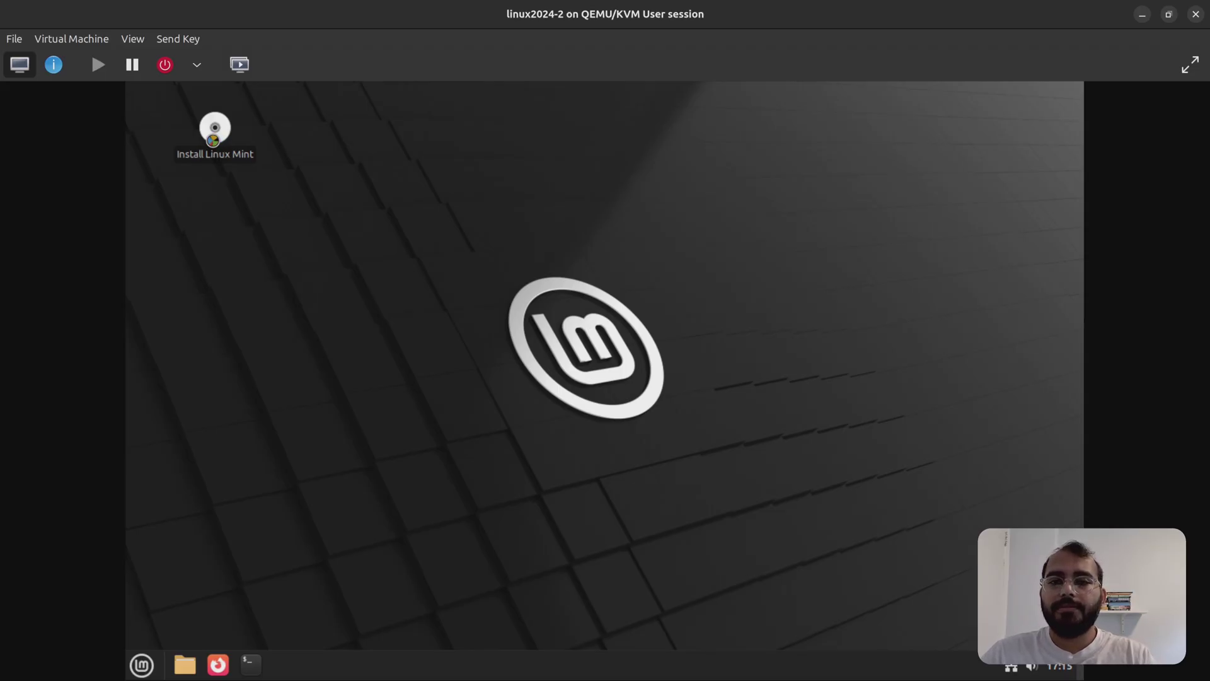
{"action": "left_click", "coordinate": [1189, 66]}
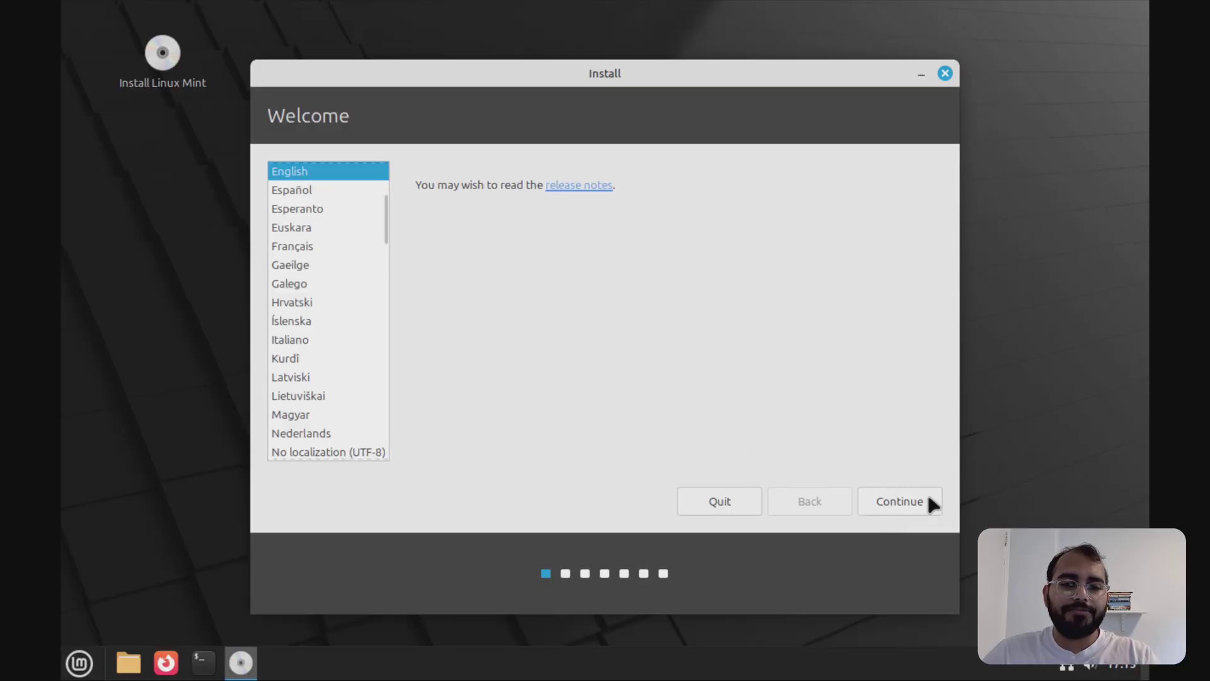
Step: Accept English, the English (US) keyboard layout, and multimedia codec installation
{"action": "left_click", "coordinate": [903, 498]}
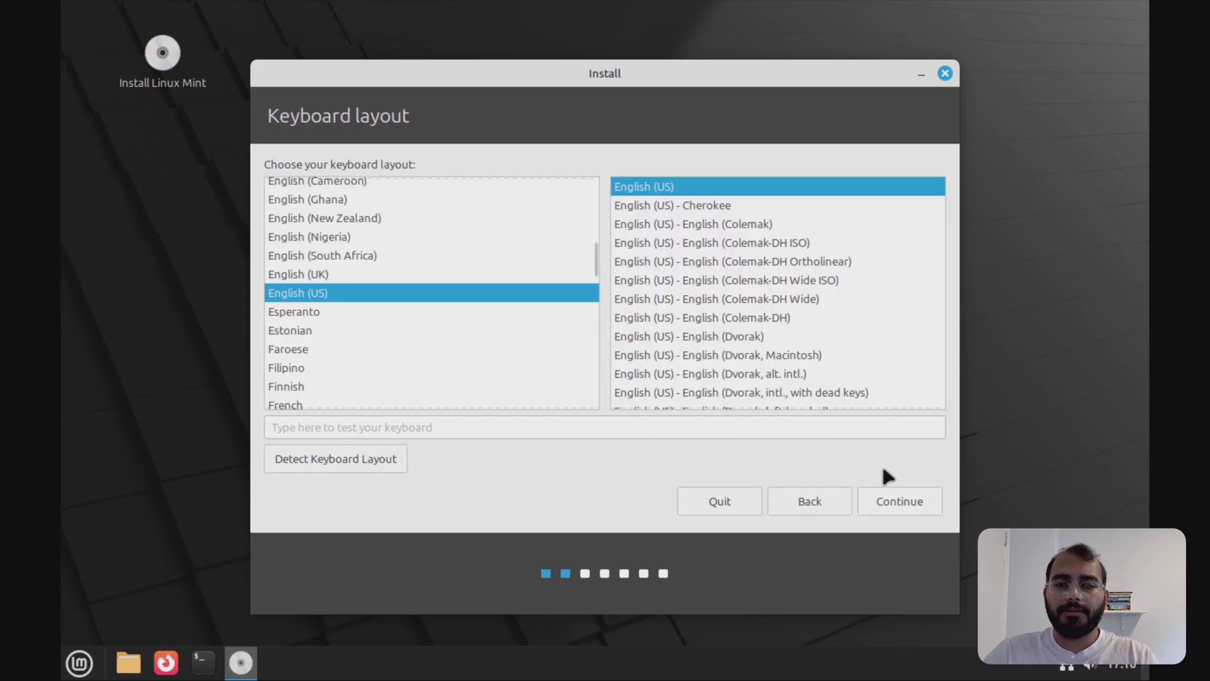
{"action": "left_click", "coordinate": [902, 501]}
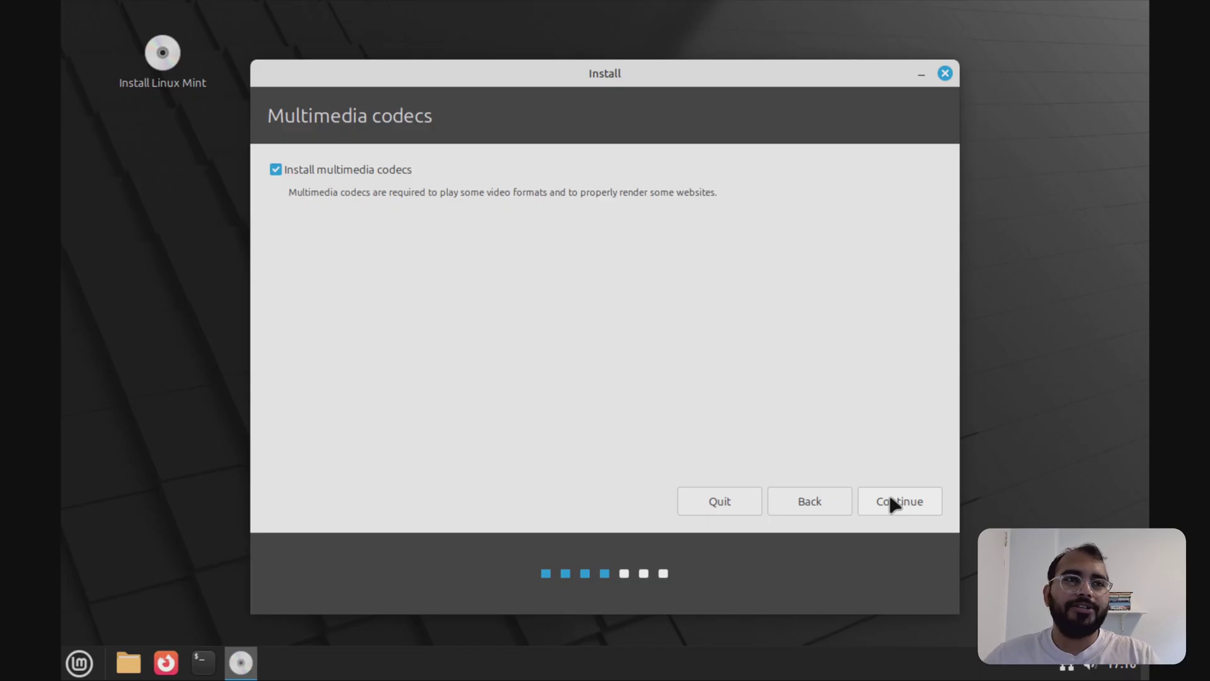
{"action": "left_click", "coordinate": [892, 498]}
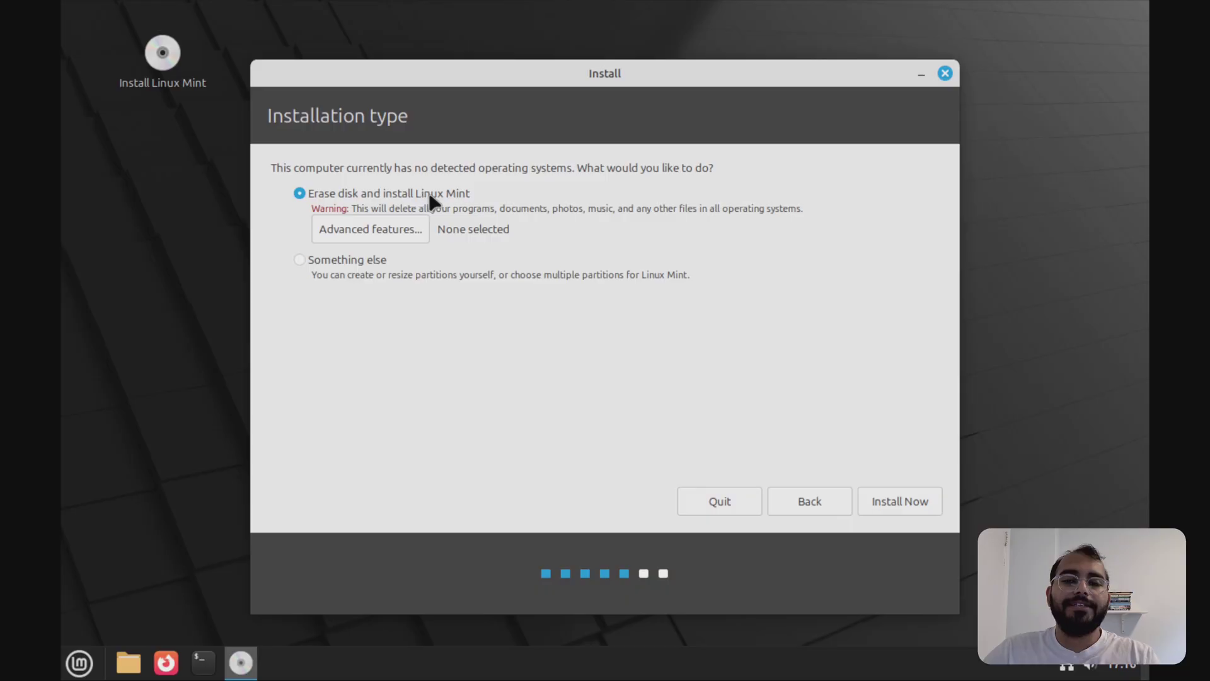
Step: Choose 'Something else' as the installation type and continue to the partition table
{"action": "left_click", "coordinate": [302, 261]}
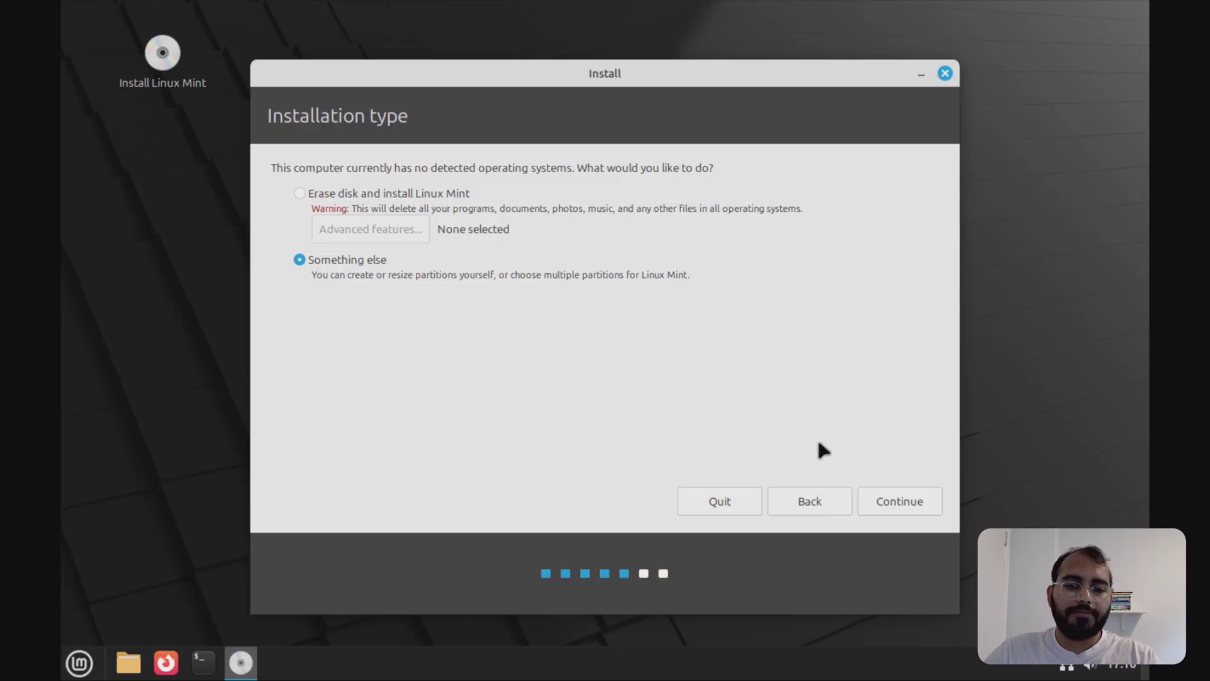
{"action": "left_click", "coordinate": [911, 504]}
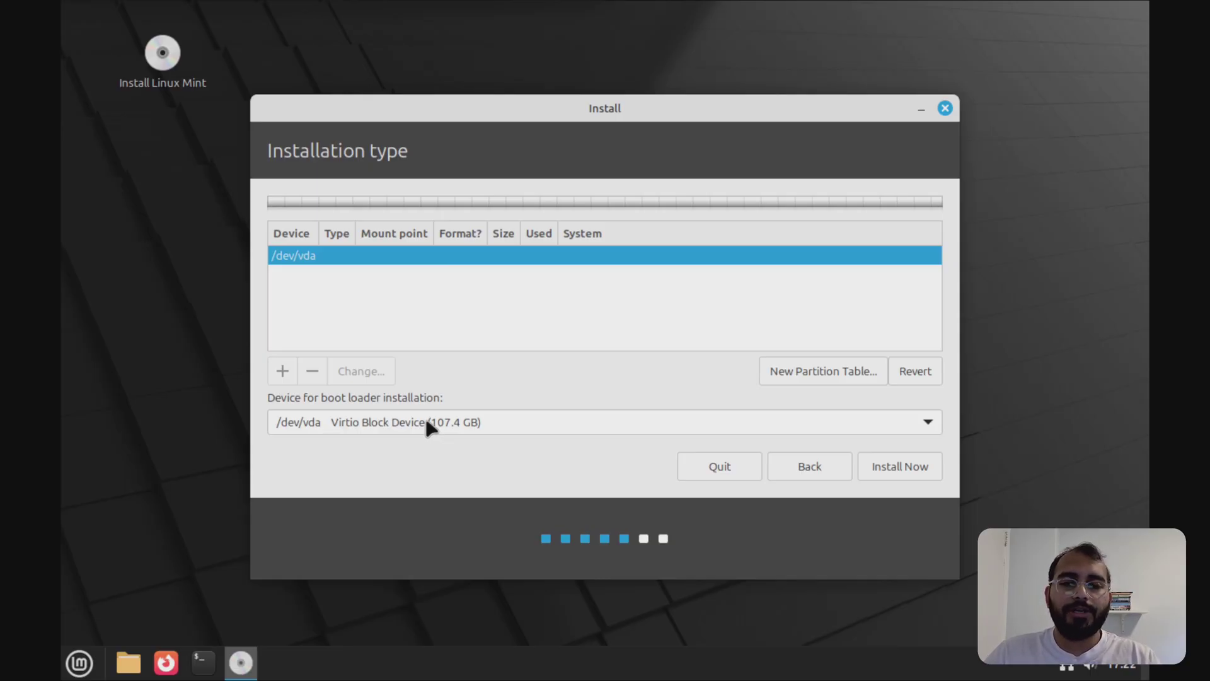
Step: Replace /dev/vda's partition table with a new empty one and select the 107374 MB free space
{"action": "left_click", "coordinate": [831, 373]}
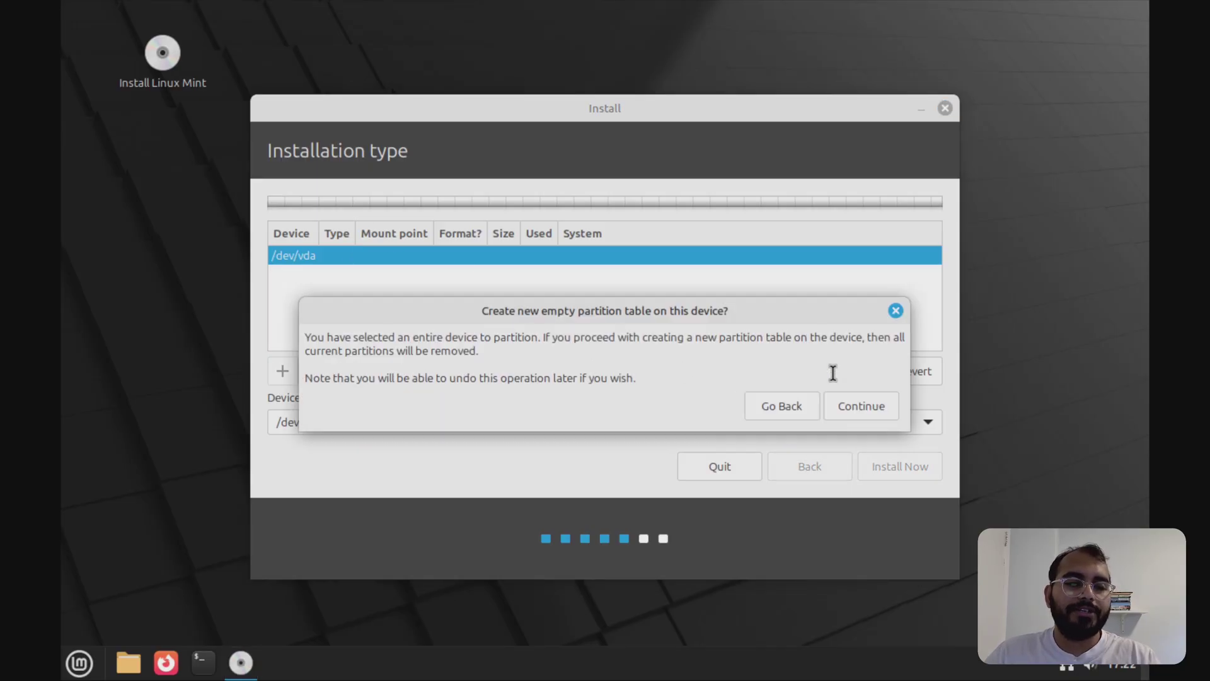
{"action": "left_click", "coordinate": [850, 406]}
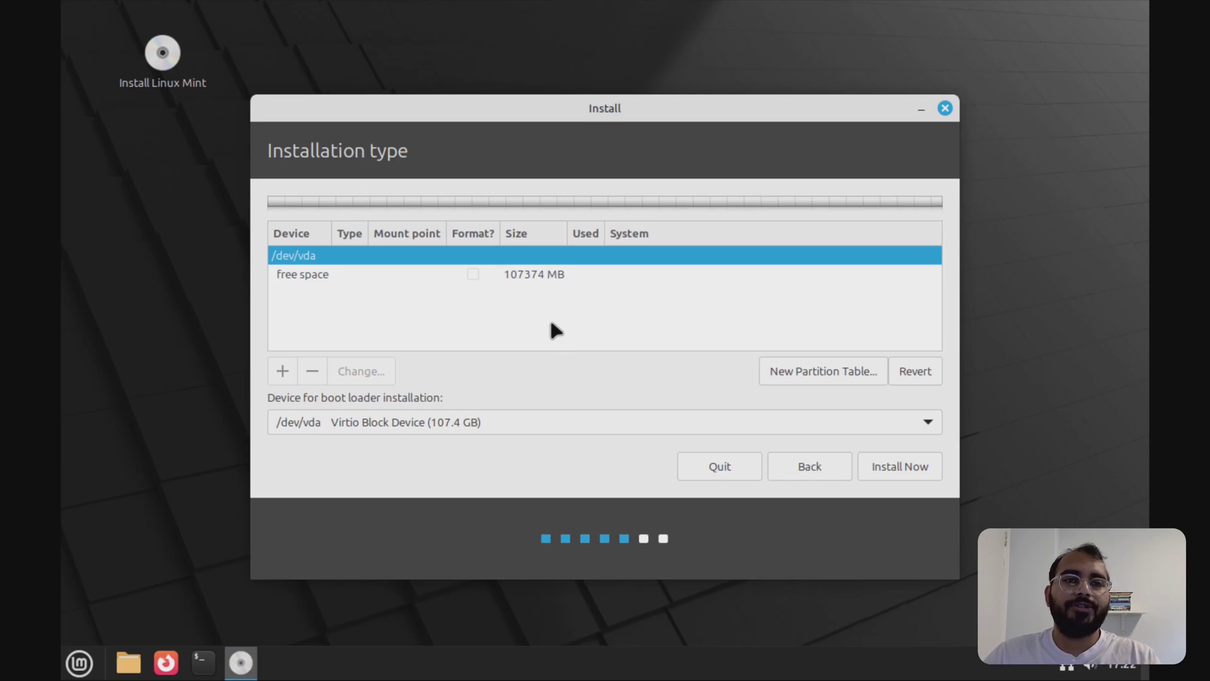
{"action": "left_click", "coordinate": [305, 276]}
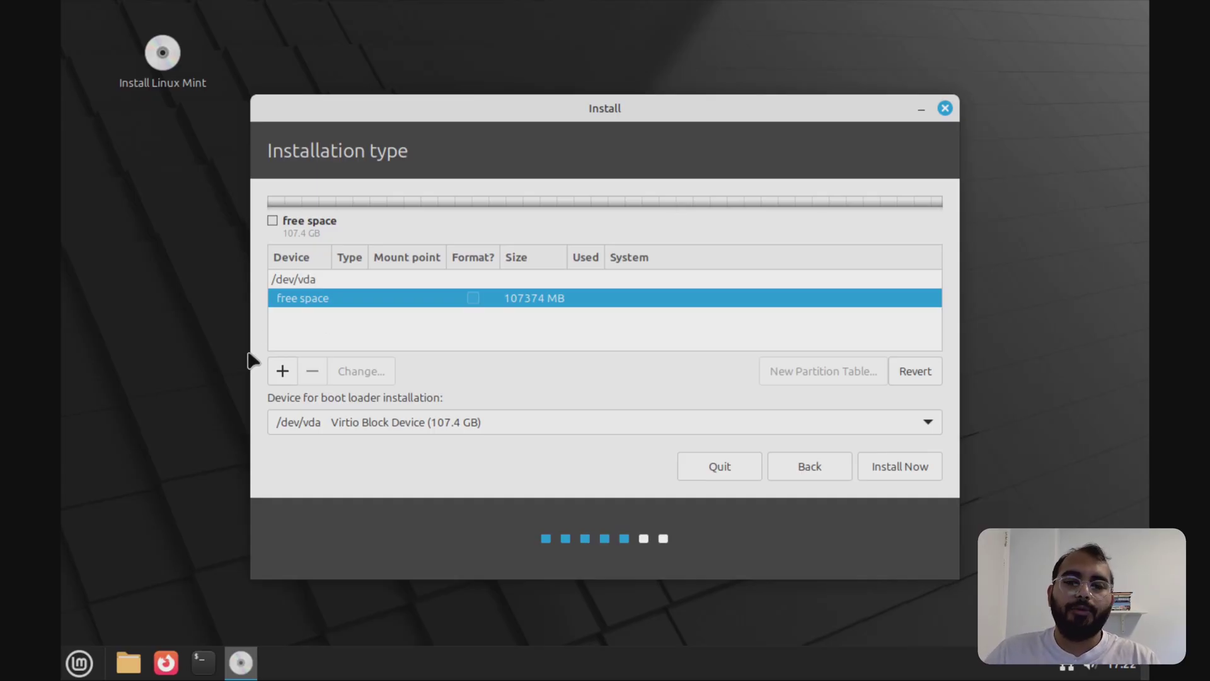
Step: Create a 500 MB primary partition in the free space, used as EFI System Partition
{"action": "left_click", "coordinate": [277, 372]}
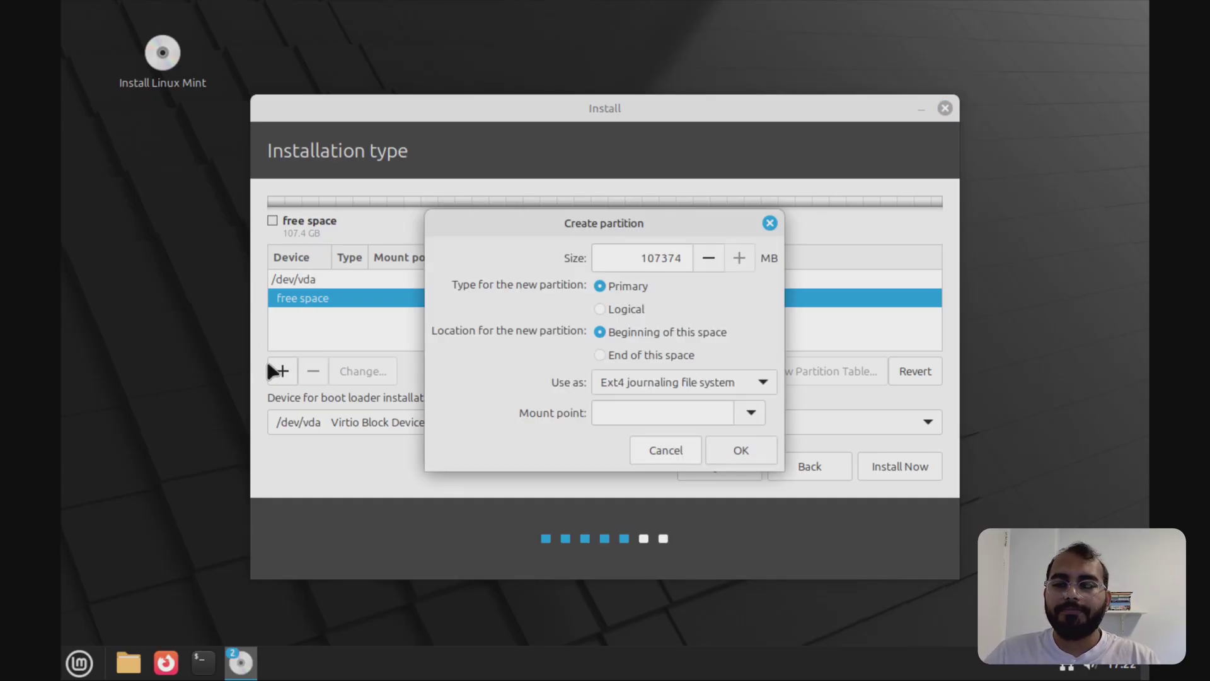
{"action": "double_click", "coordinate": [653, 258]}
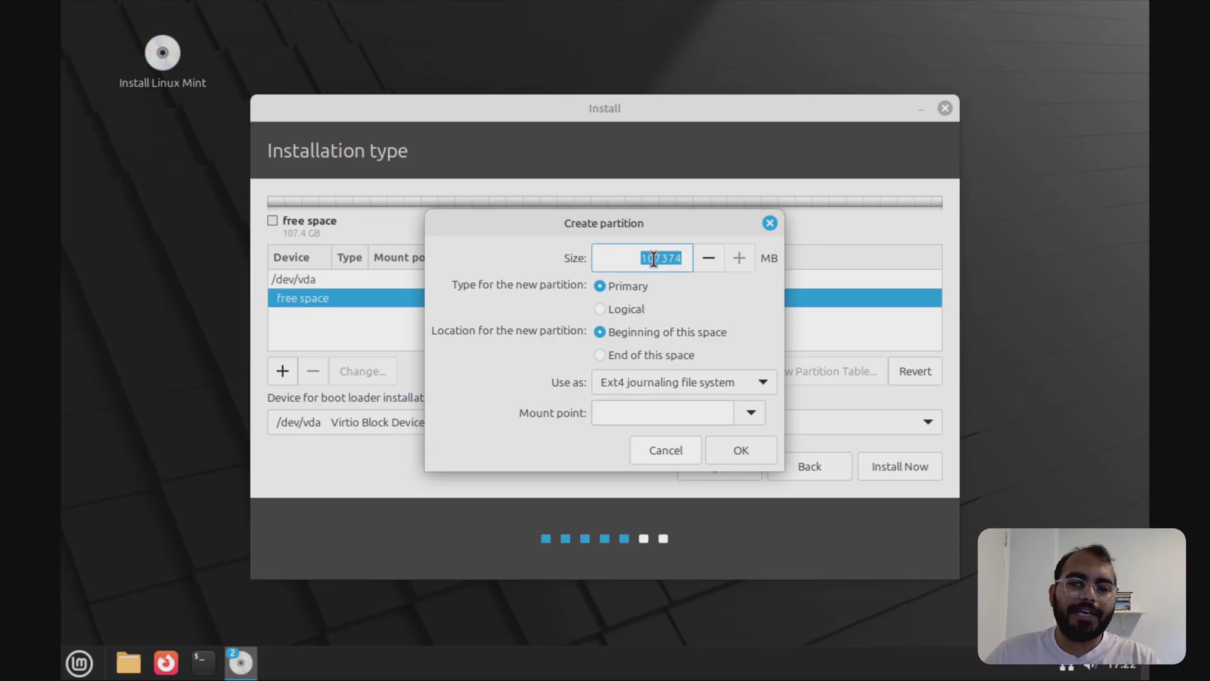
{"action": "type", "text": "500"}
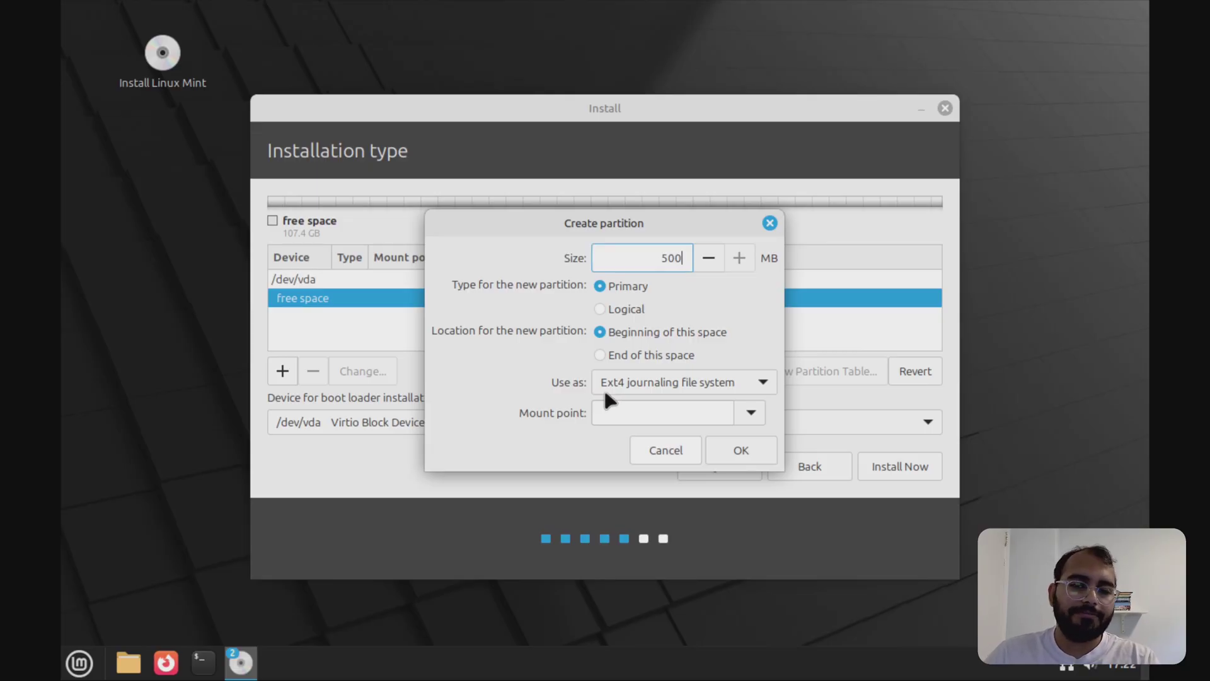
{"action": "left_click", "coordinate": [613, 383]}
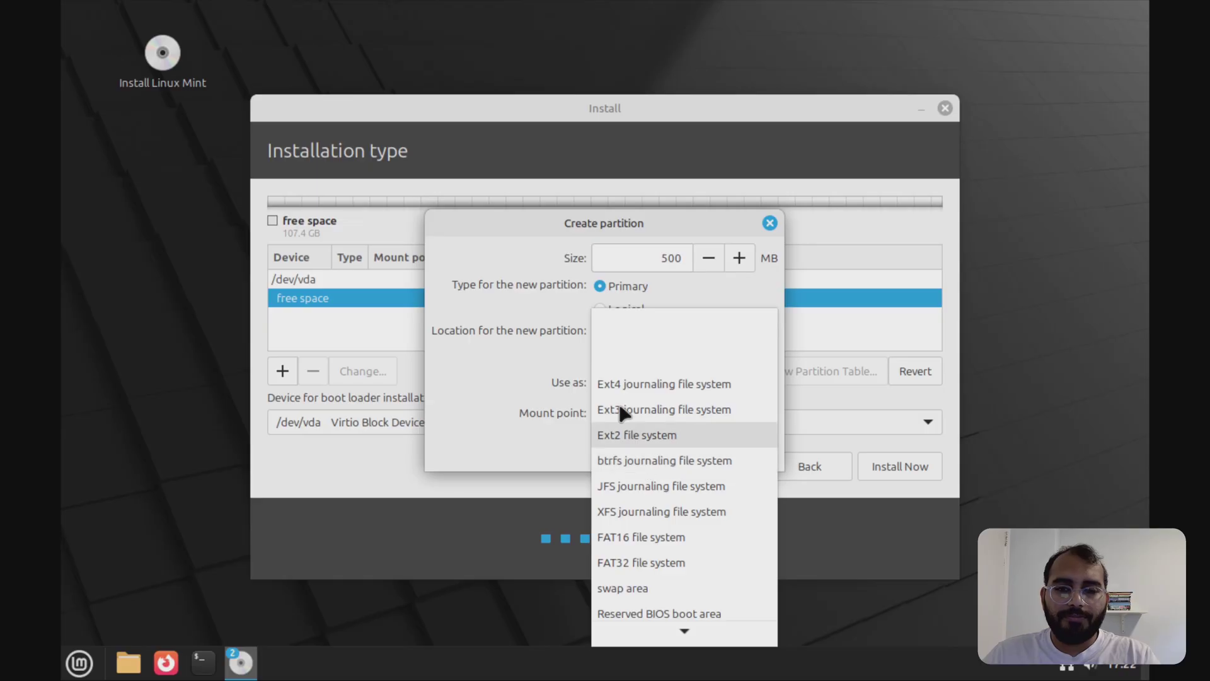
{"action": "scroll", "coordinate": [638, 416], "scroll_direction": "down", "scroll_amount": 2}
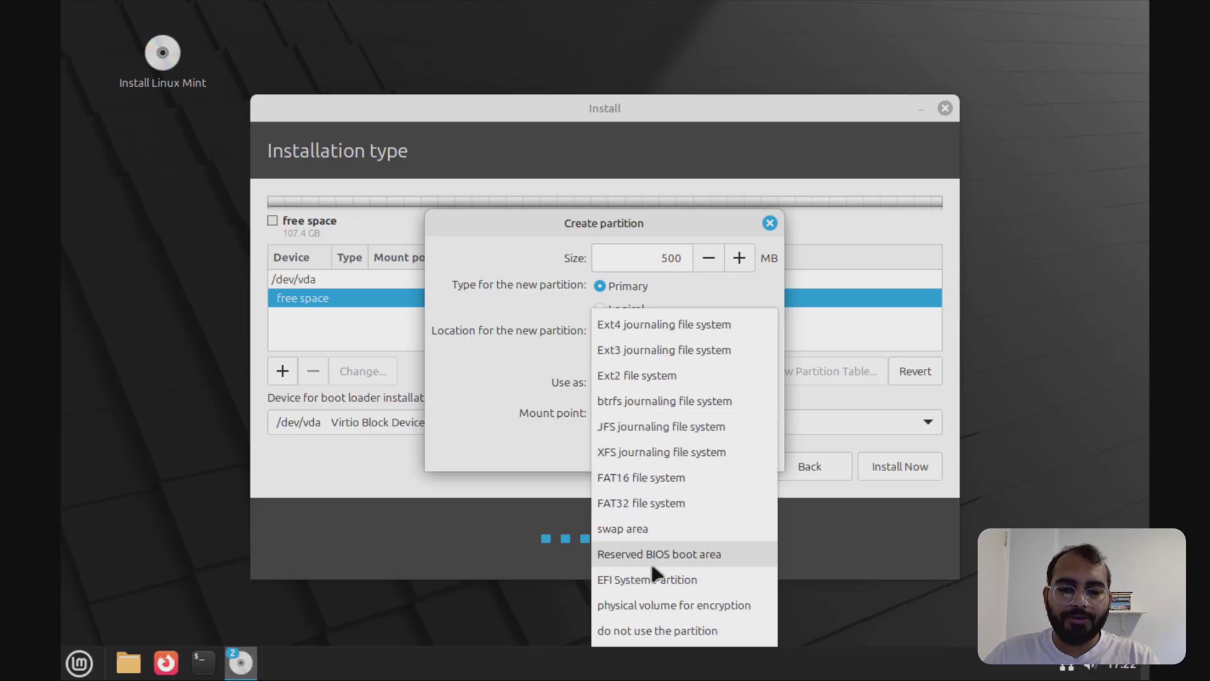
{"action": "left_click", "coordinate": [645, 583]}
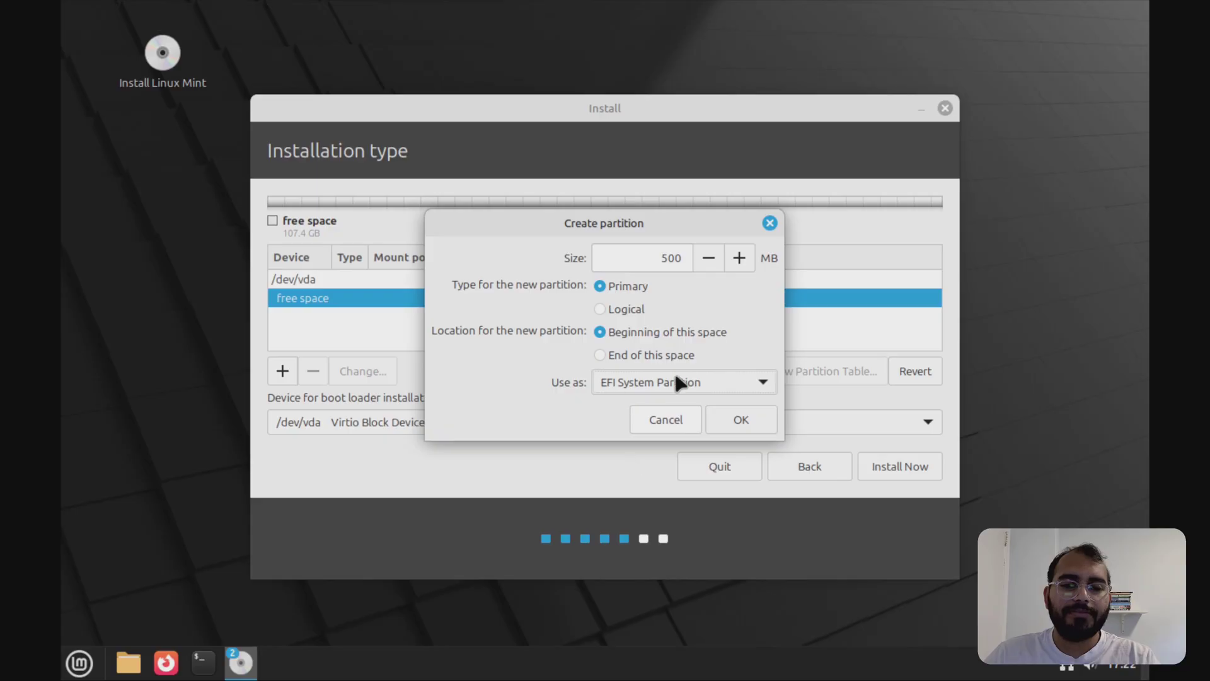
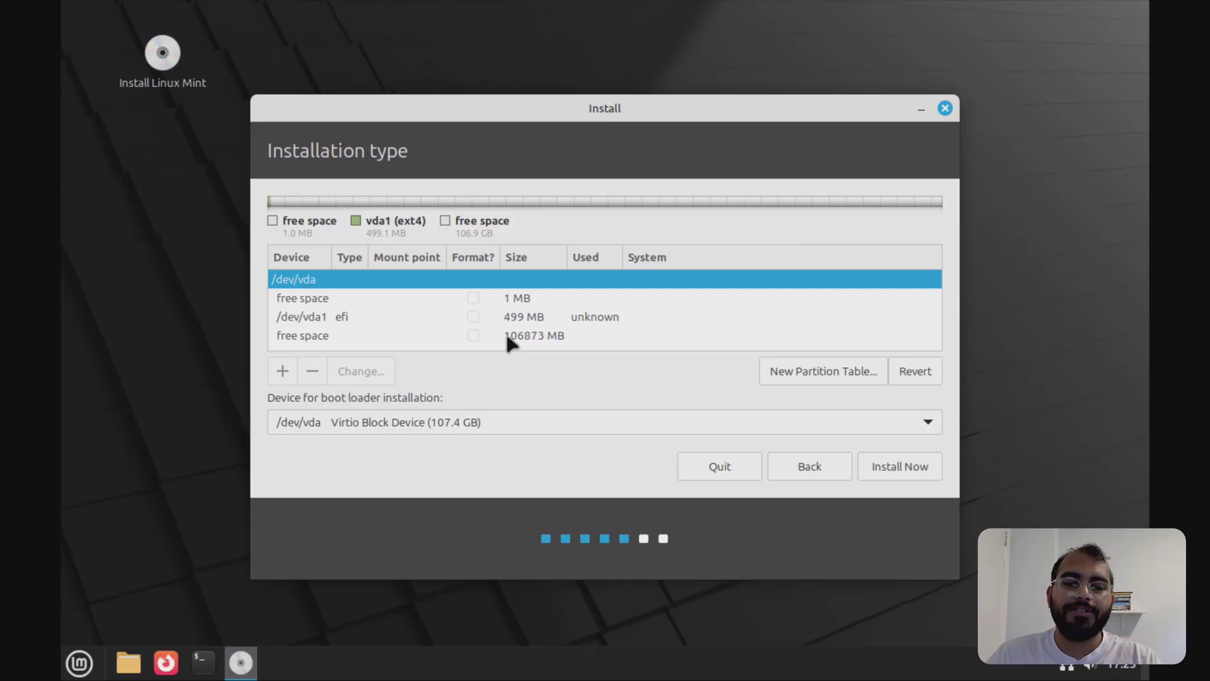
Step: Select the 106873 MB free space and begin a new partition in it
{"action": "left_click", "coordinate": [507, 337]}
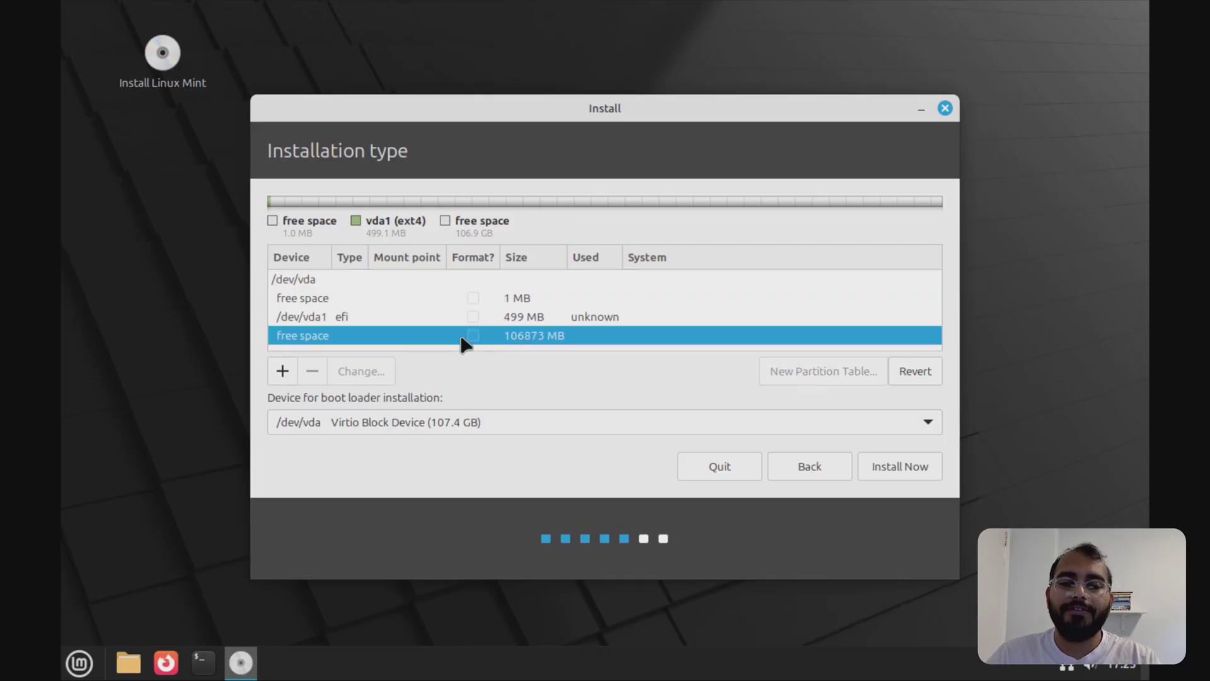
{"action": "left_click", "coordinate": [282, 371]}
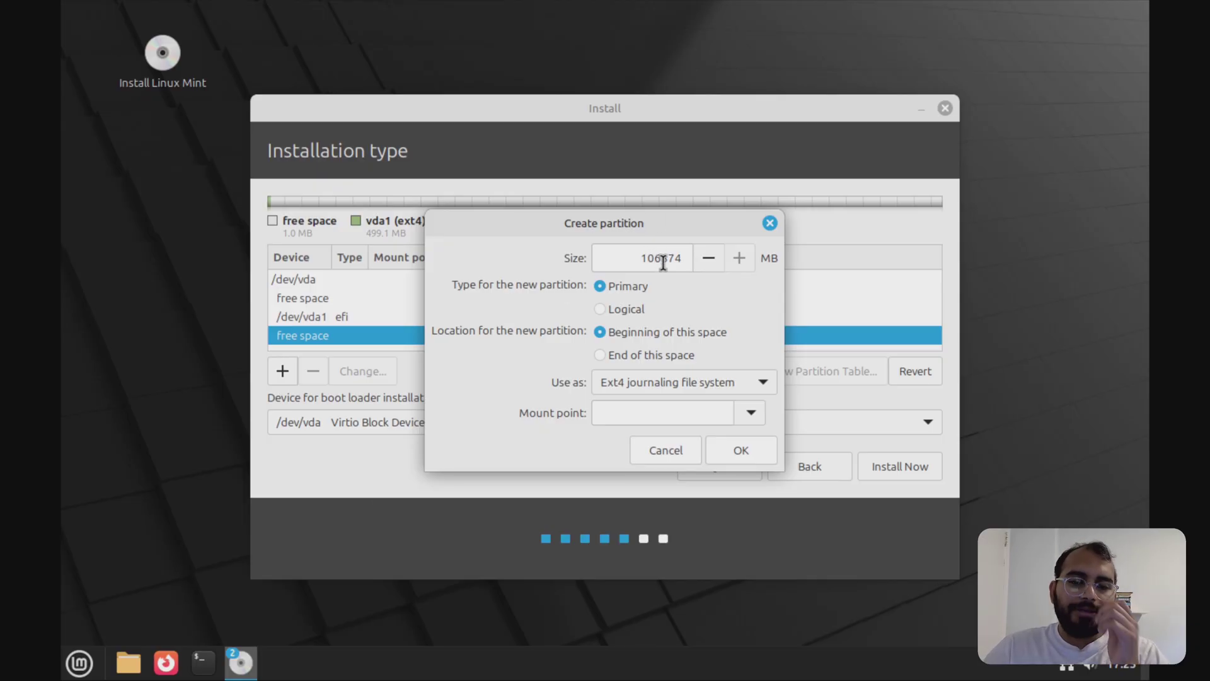
Step: Launch the Calculator from the application menu search
{"action": "key", "text": "super"}
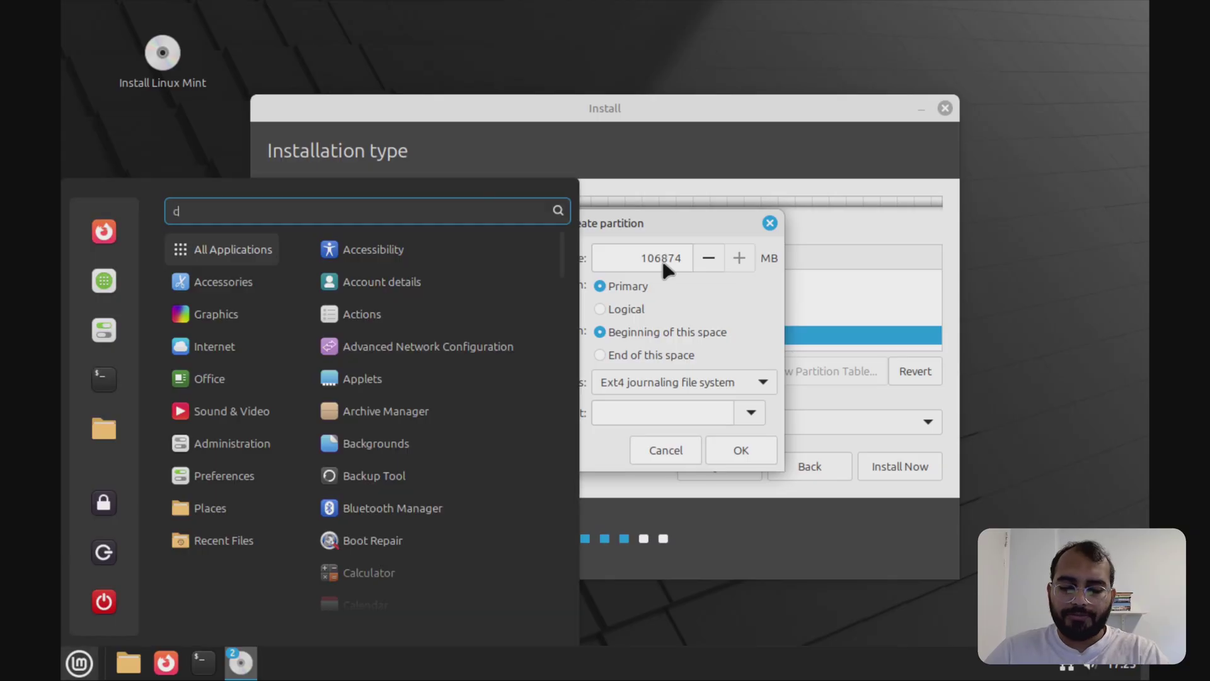
{"action": "type", "text": "cal"}
{"action": "key", "text": "Return"}
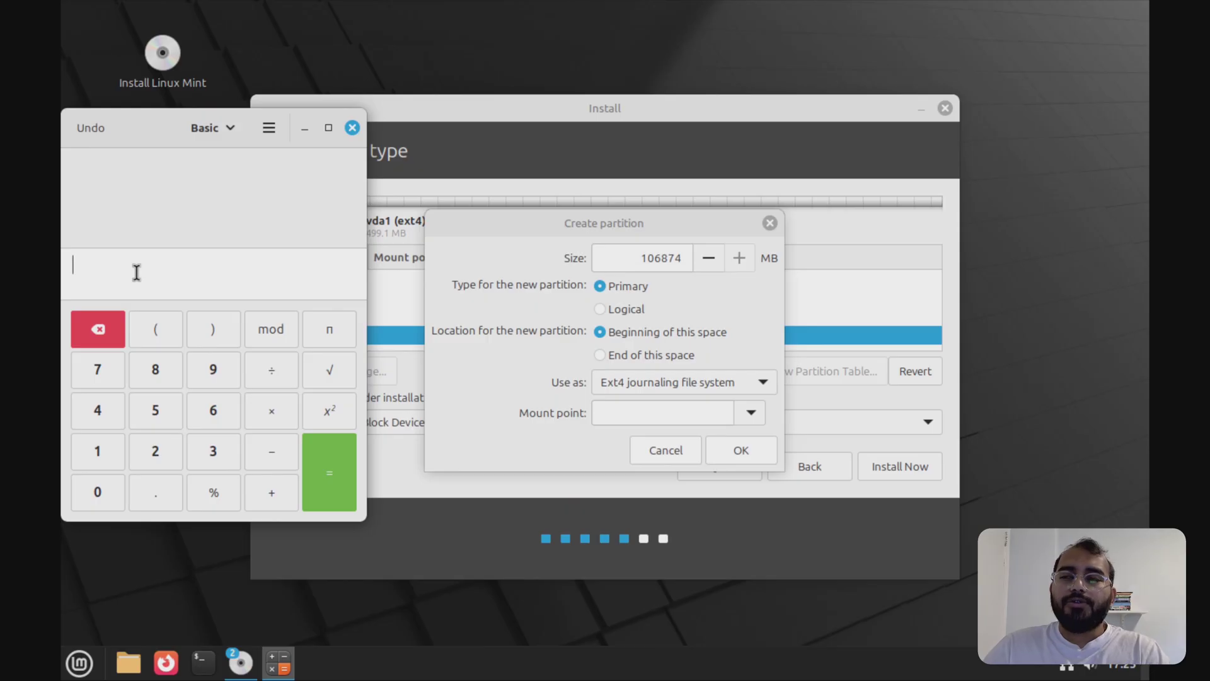
Step: Compute 50×1024 in the calculator, giving 51200
{"action": "left_click", "coordinate": [153, 421]}
{"action": "left_click", "coordinate": [96, 498]}
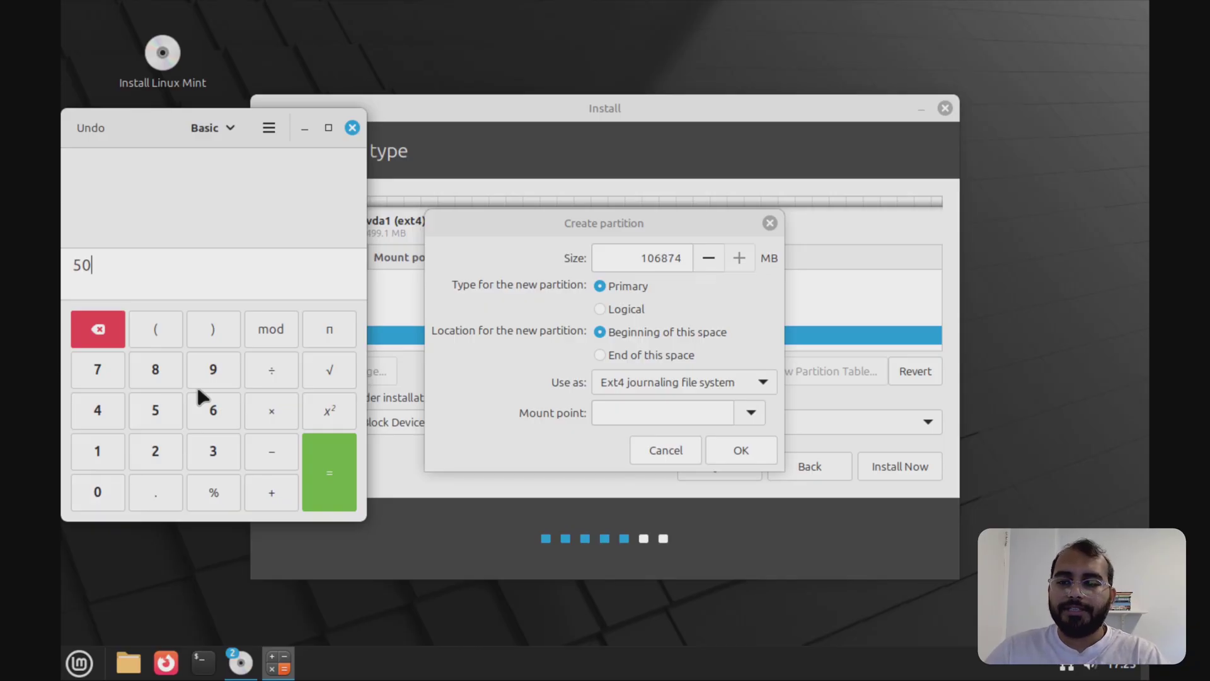
{"action": "left_click", "coordinate": [258, 416]}
{"action": "left_click", "coordinate": [101, 460]}
{"action": "left_click", "coordinate": [101, 482]}
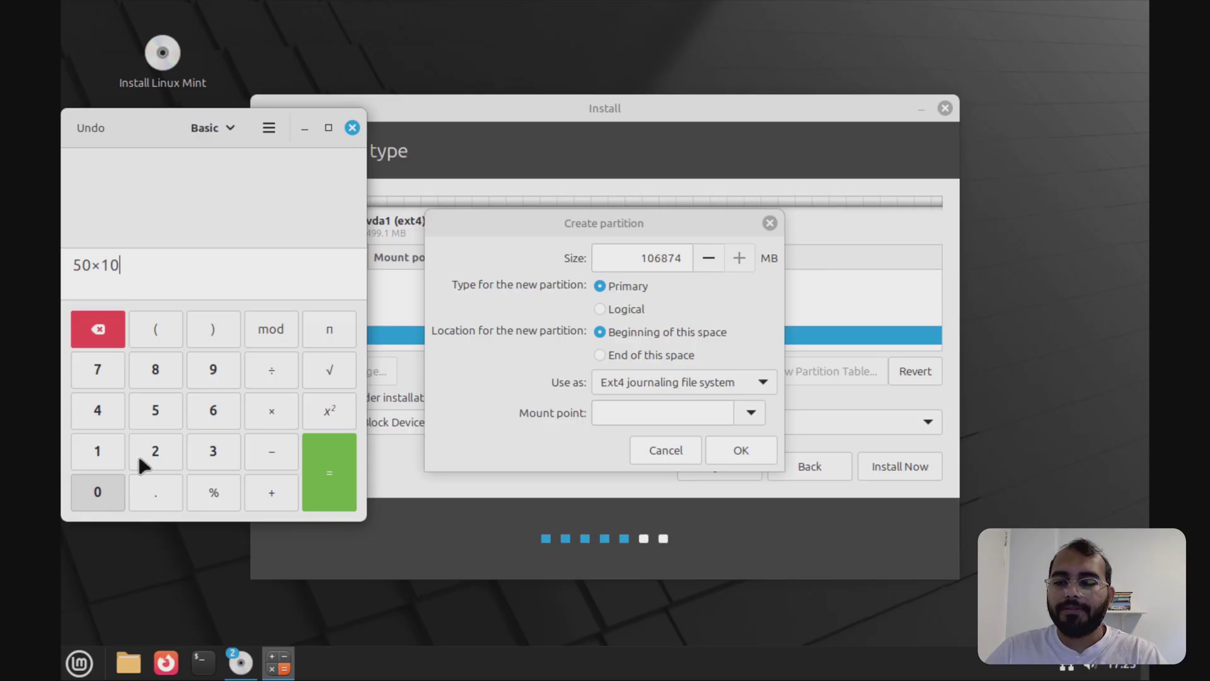
{"action": "left_click", "coordinate": [139, 452]}
{"action": "left_click", "coordinate": [104, 409]}
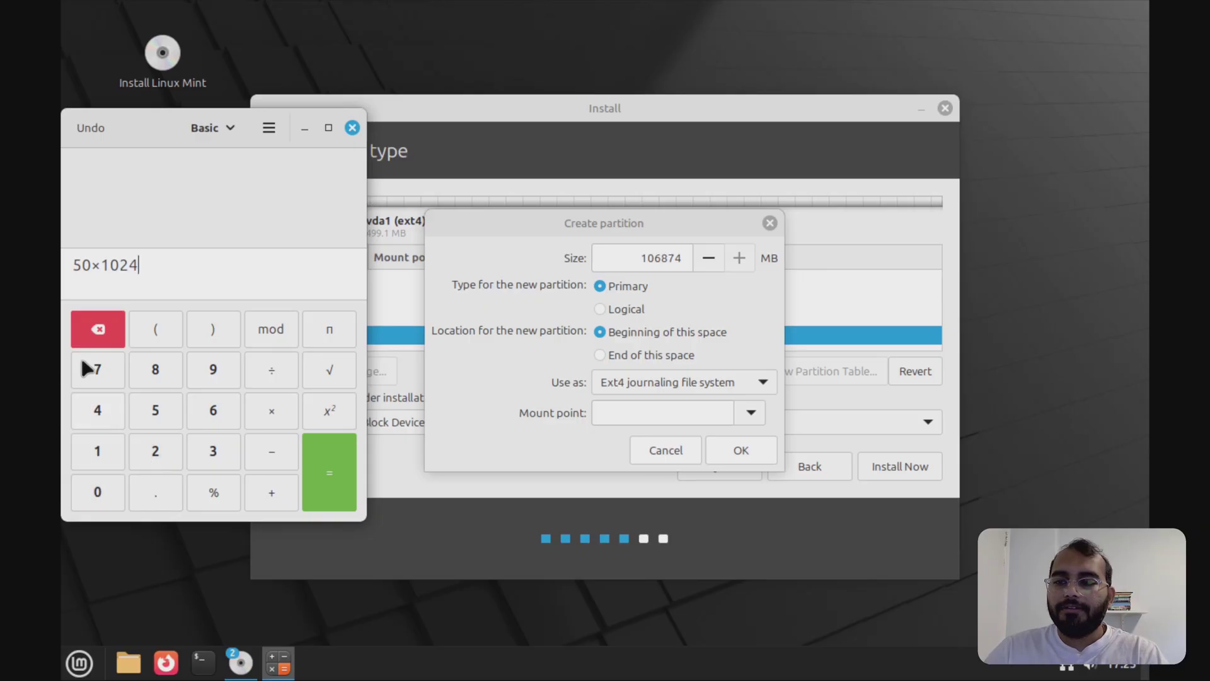
{"action": "left_click", "coordinate": [330, 467]}
Step: Select the 51200 result, then select the partition's current size value for replacement
{"action": "left_click", "coordinate": [328, 236]}
{"action": "left_click", "coordinate": [328, 236]}
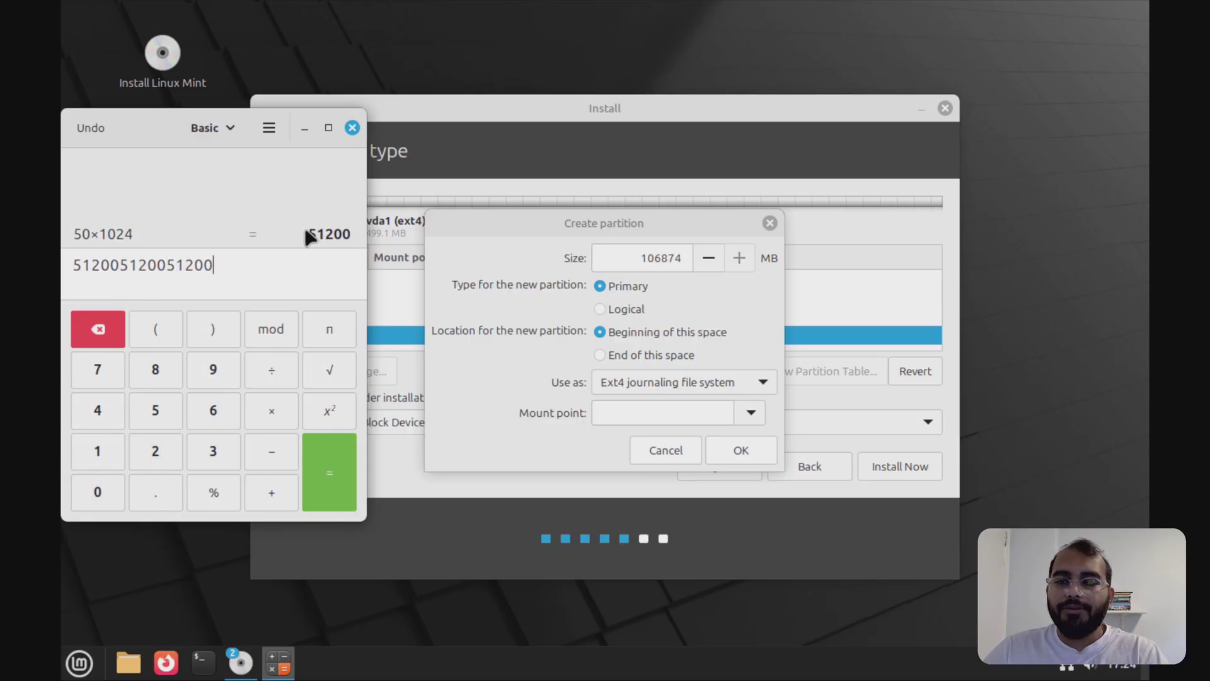
{"action": "left_click", "coordinate": [330, 237]}
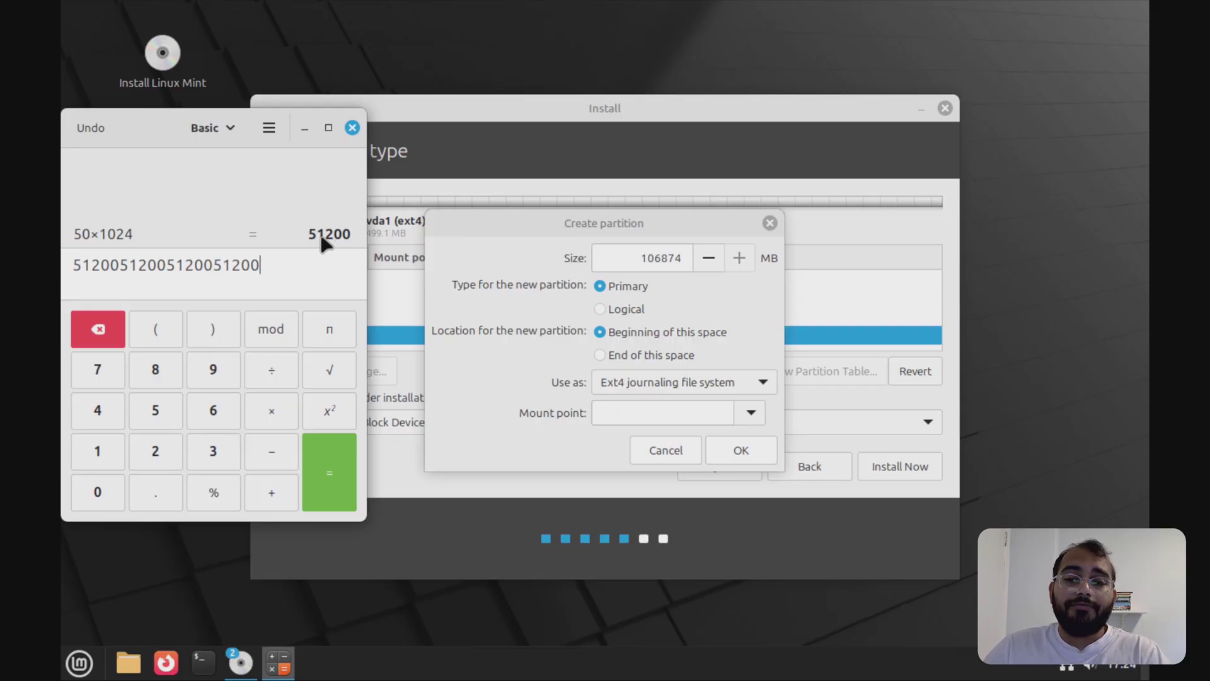
{"action": "double_click", "coordinate": [656, 260]}
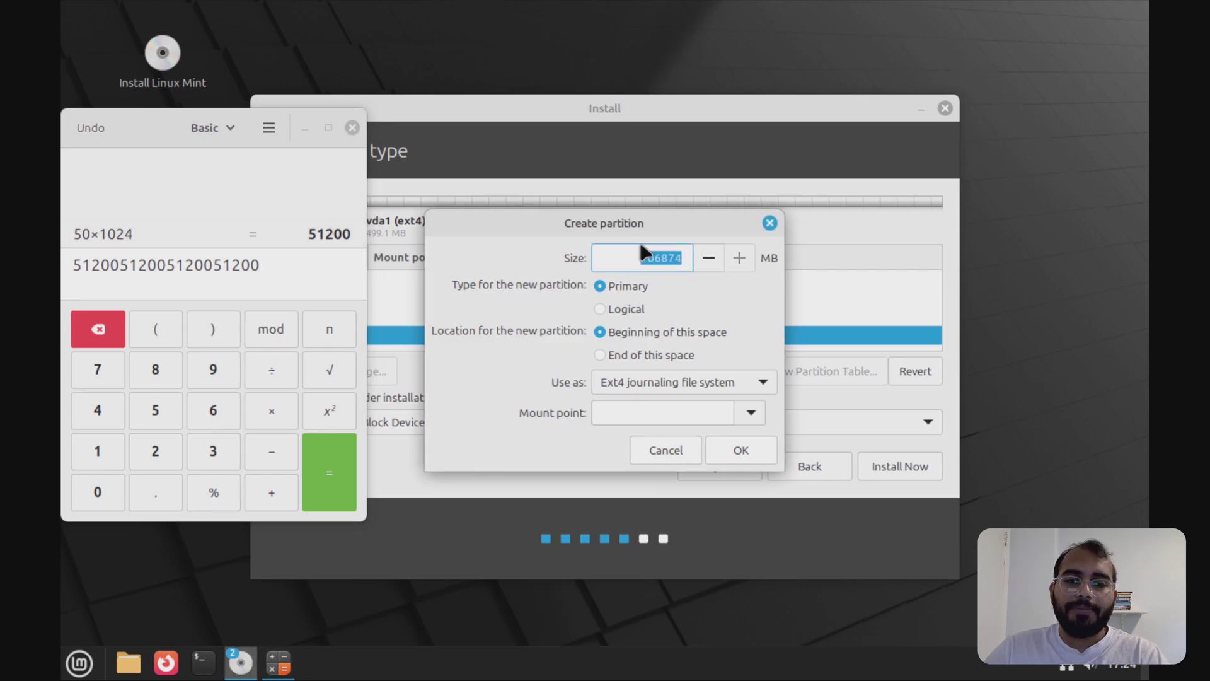
Step: Create a 51200 MB Ext4 partition mounted at /, then close the calculator
{"action": "type", "text": "51200"}
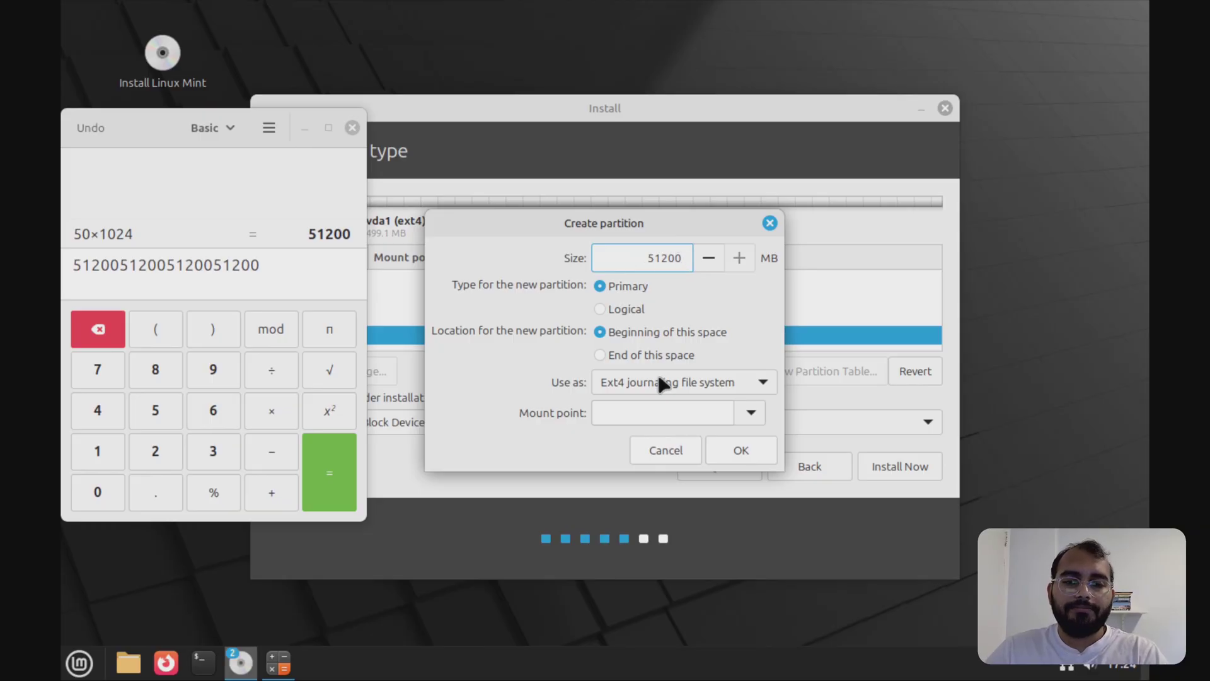
{"action": "left_click", "coordinate": [626, 382]}
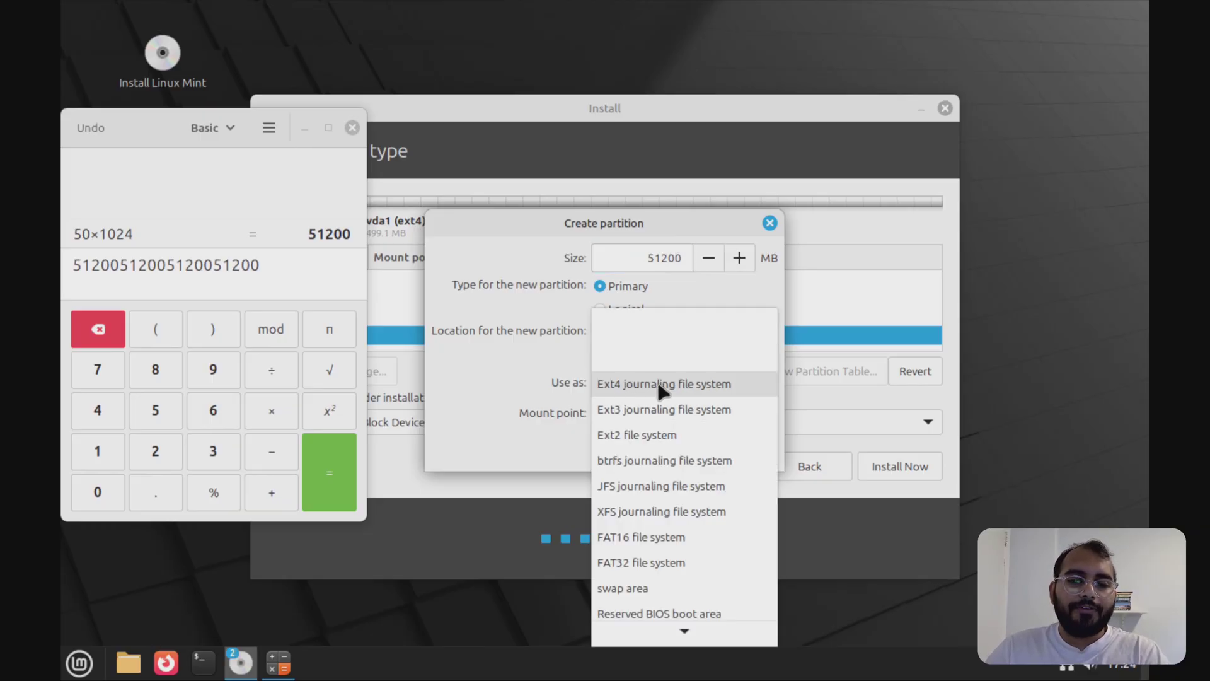
{"action": "left_click", "coordinate": [624, 384]}
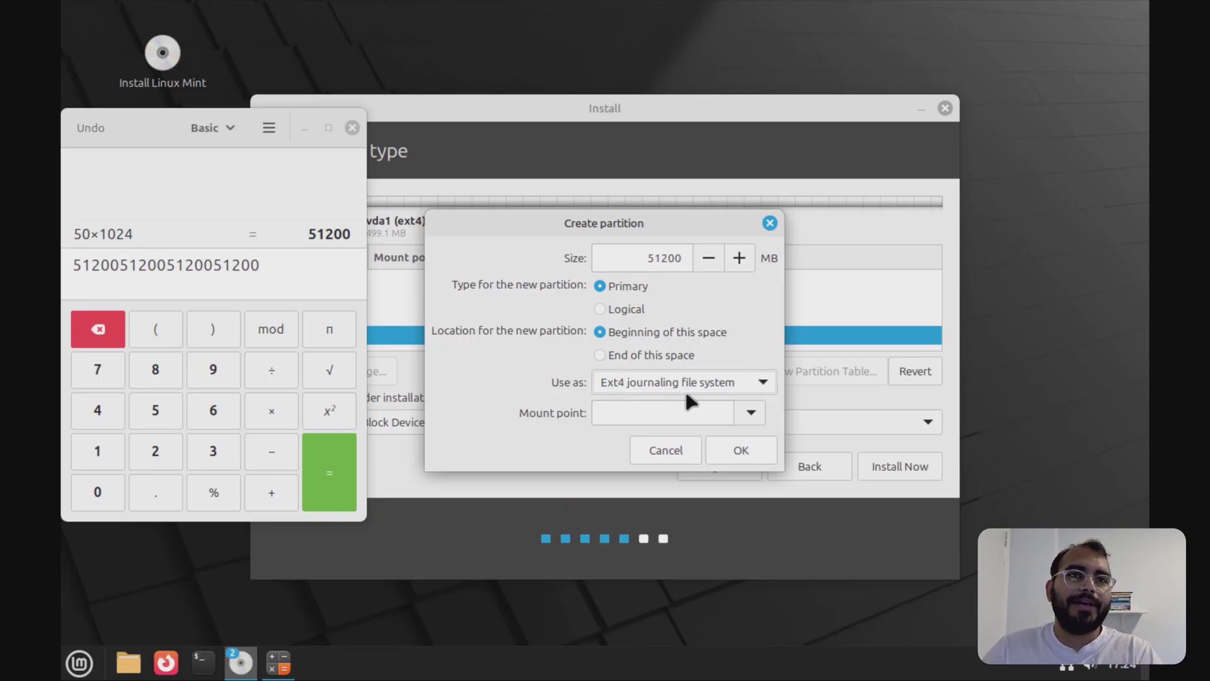
{"action": "left_click", "coordinate": [748, 413]}
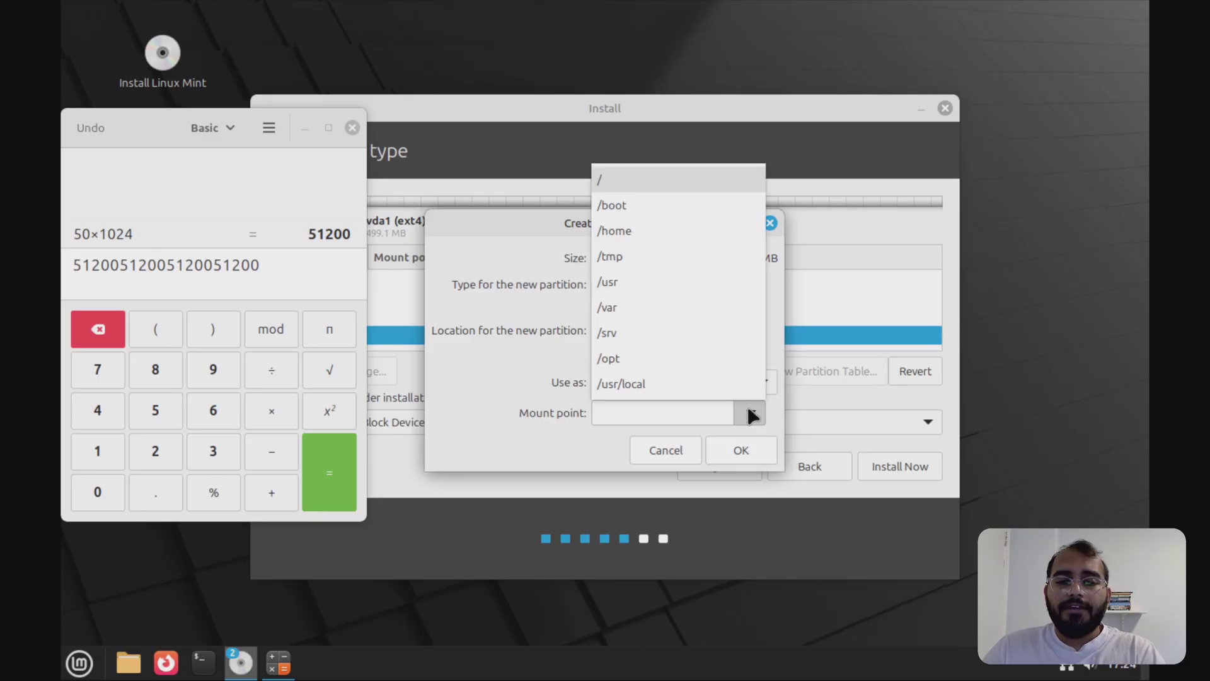
{"action": "left_click", "coordinate": [604, 182]}
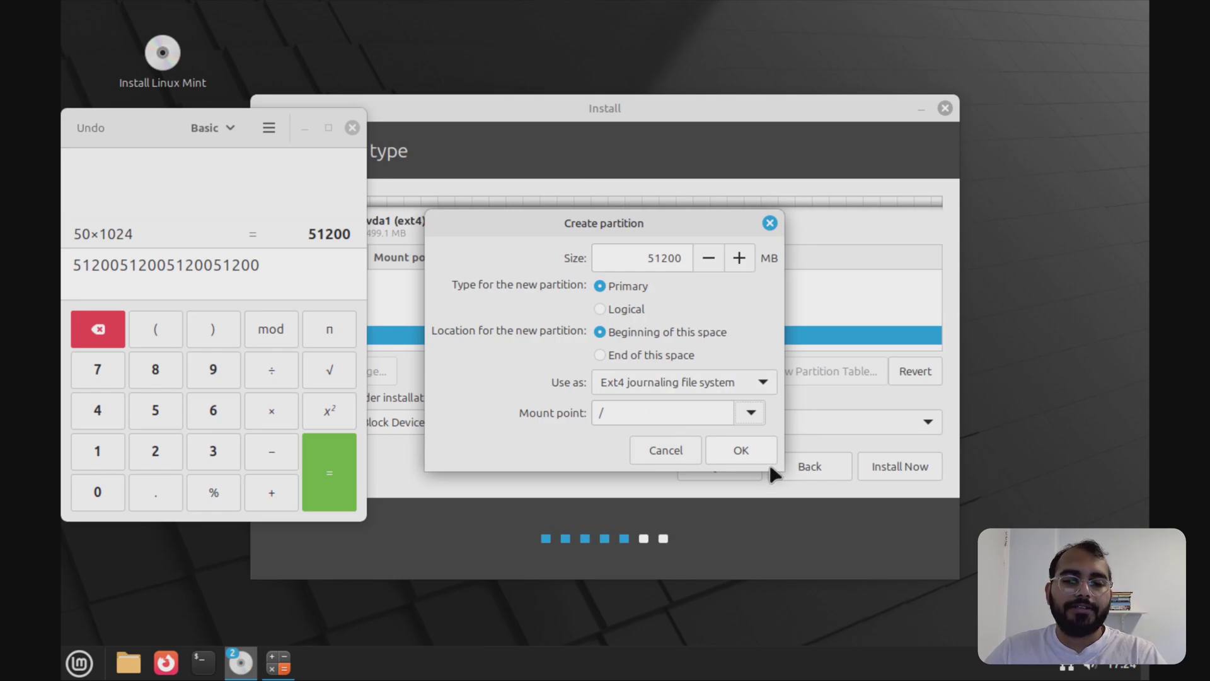
{"action": "left_click", "coordinate": [741, 451]}
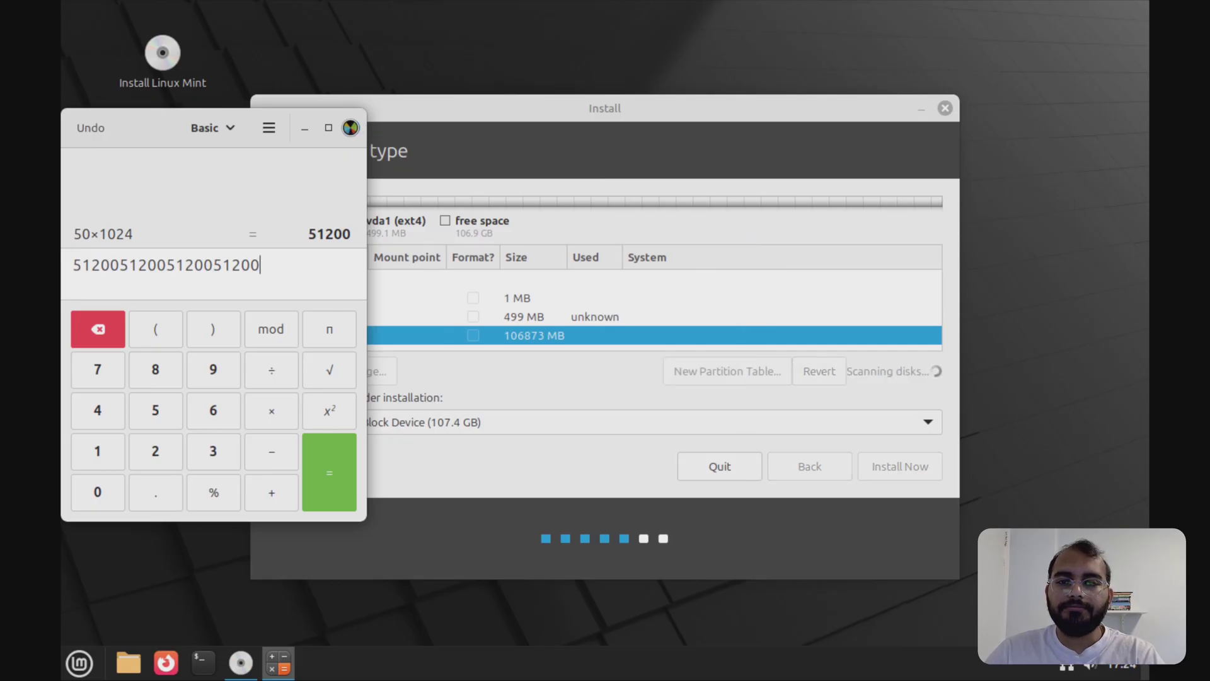
{"action": "left_click", "coordinate": [353, 131]}
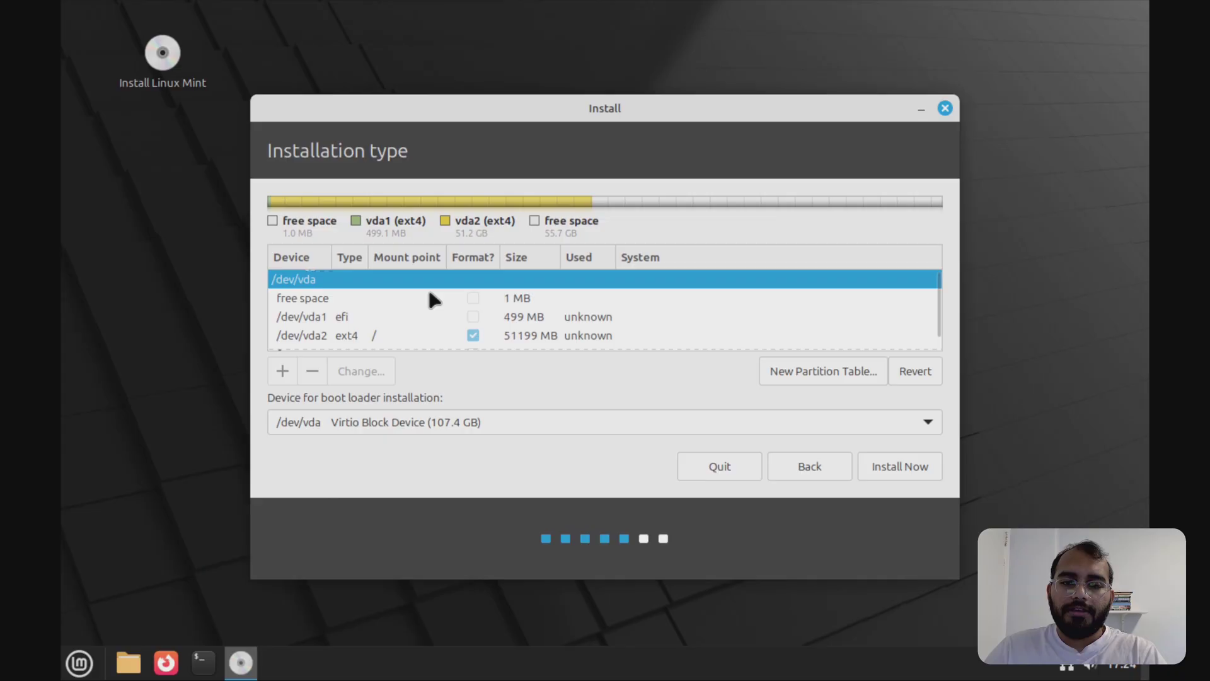
Step: Select the remaining 55674 MB free space, begin a new partition and show its file-system choices
{"action": "scroll", "coordinate": [416, 300], "scroll_direction": "down", "scroll_amount": 1}
{"action": "left_click", "coordinate": [371, 324]}
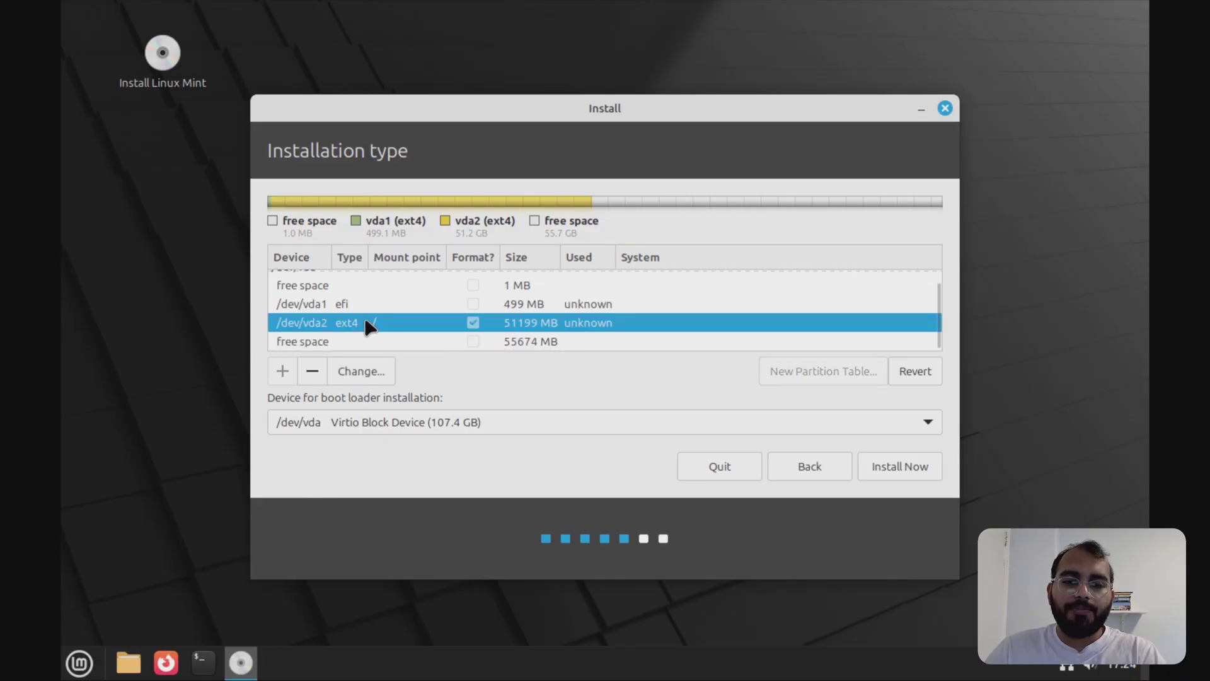
{"action": "left_click", "coordinate": [345, 304]}
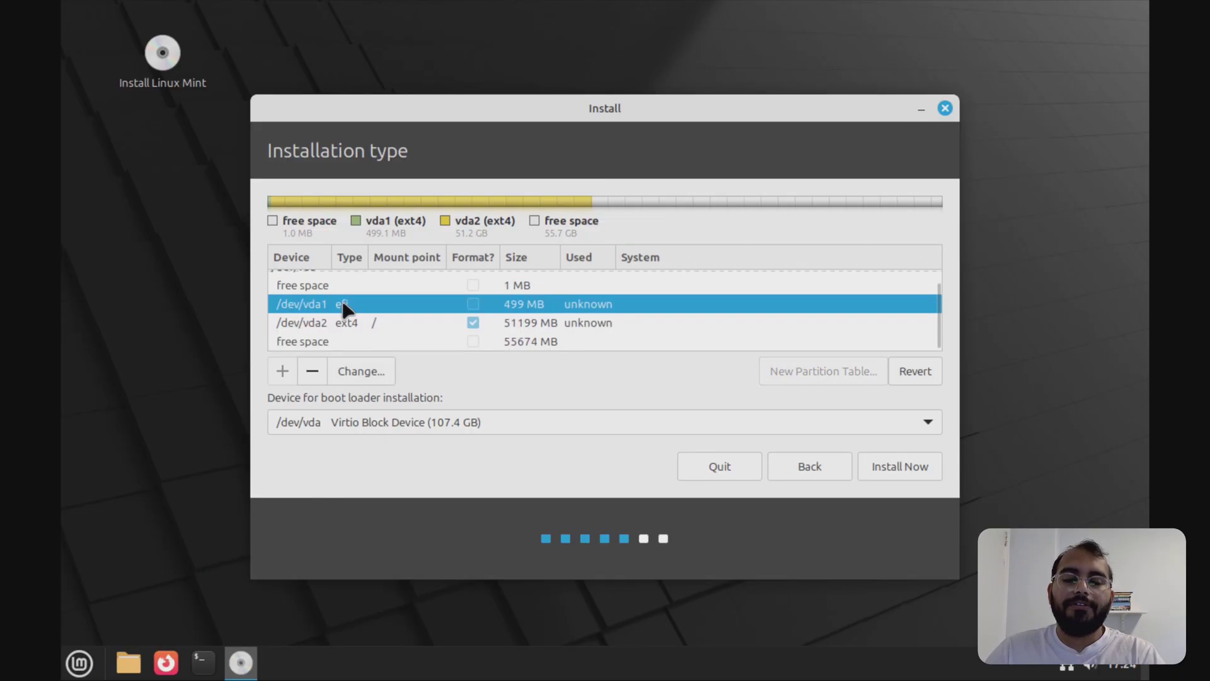
{"action": "left_click", "coordinate": [351, 324]}
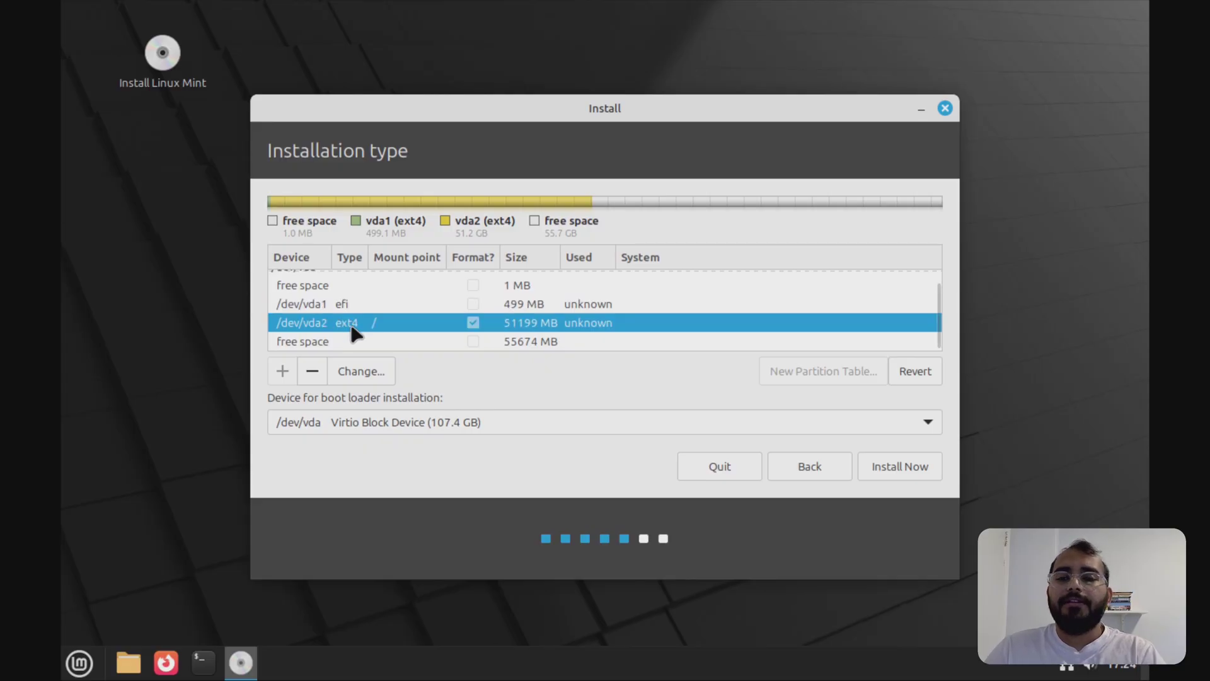
{"action": "left_click", "coordinate": [319, 342]}
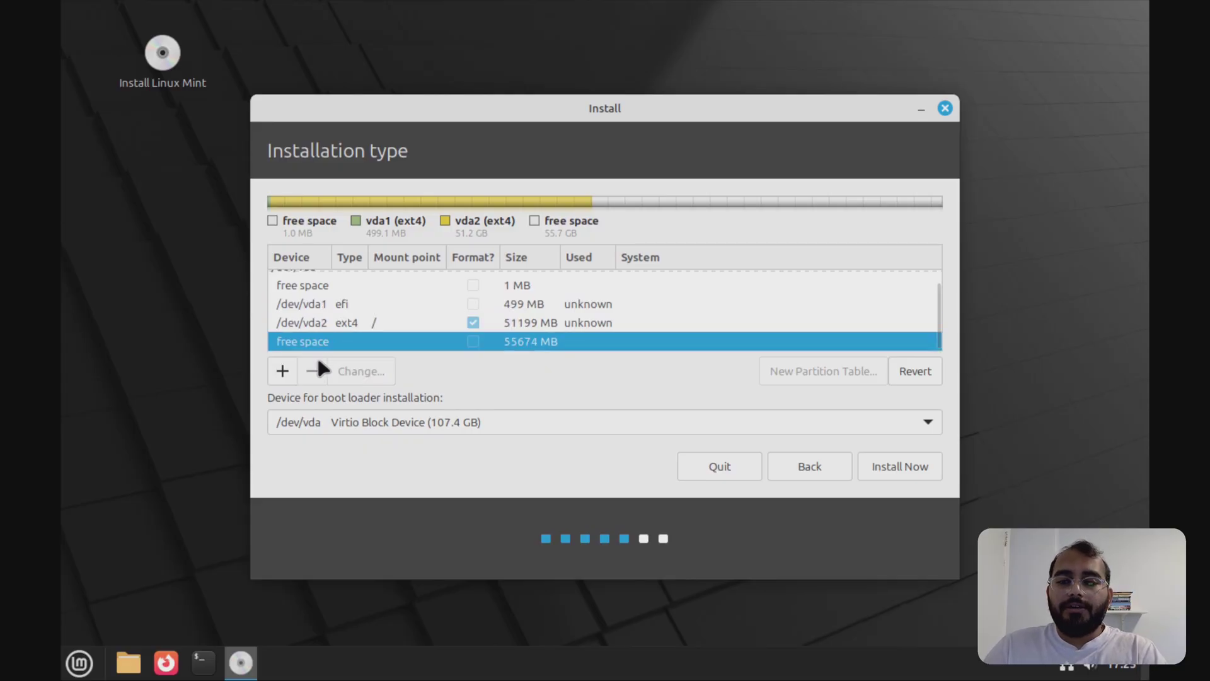
{"action": "left_click", "coordinate": [281, 371]}
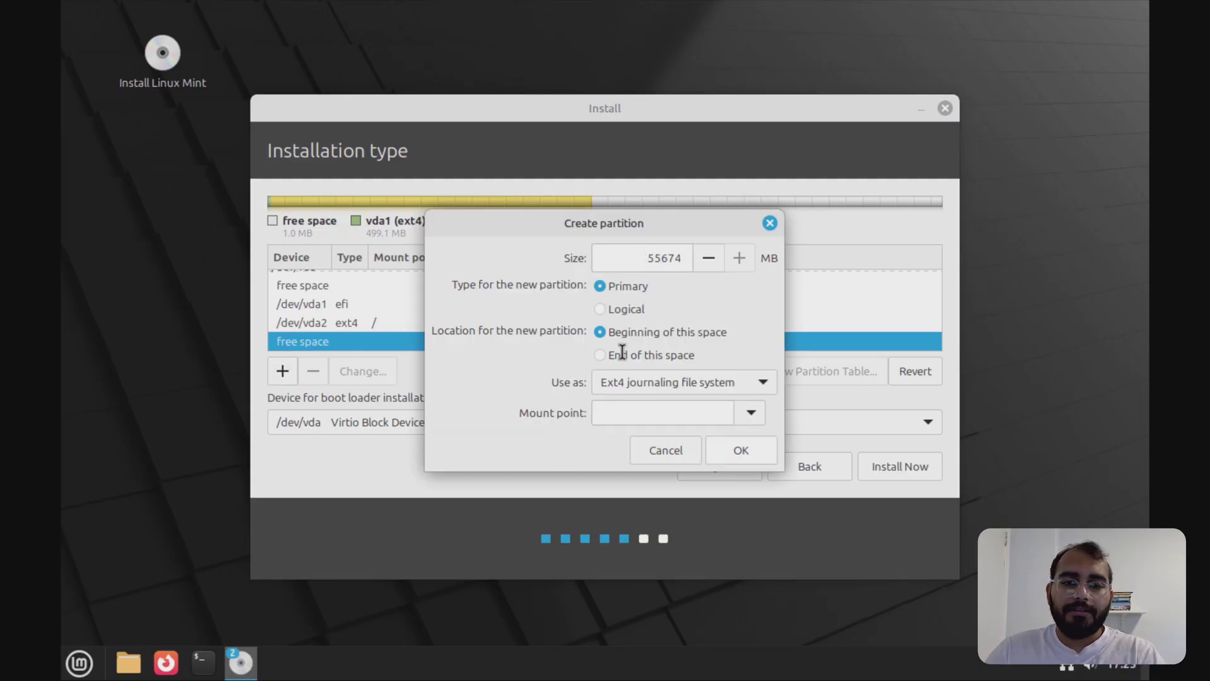
{"action": "left_click", "coordinate": [672, 385]}
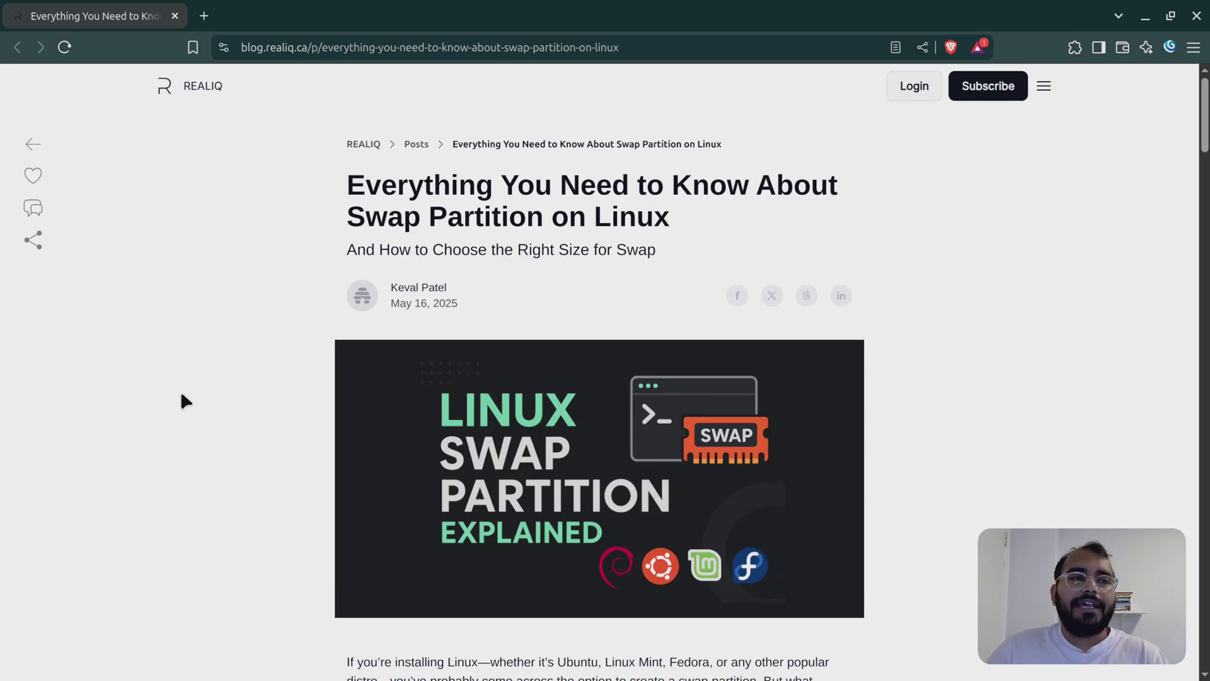
{"action": "scroll", "coordinate": [183, 399], "scroll_direction": "down", "scroll_amount": 7}
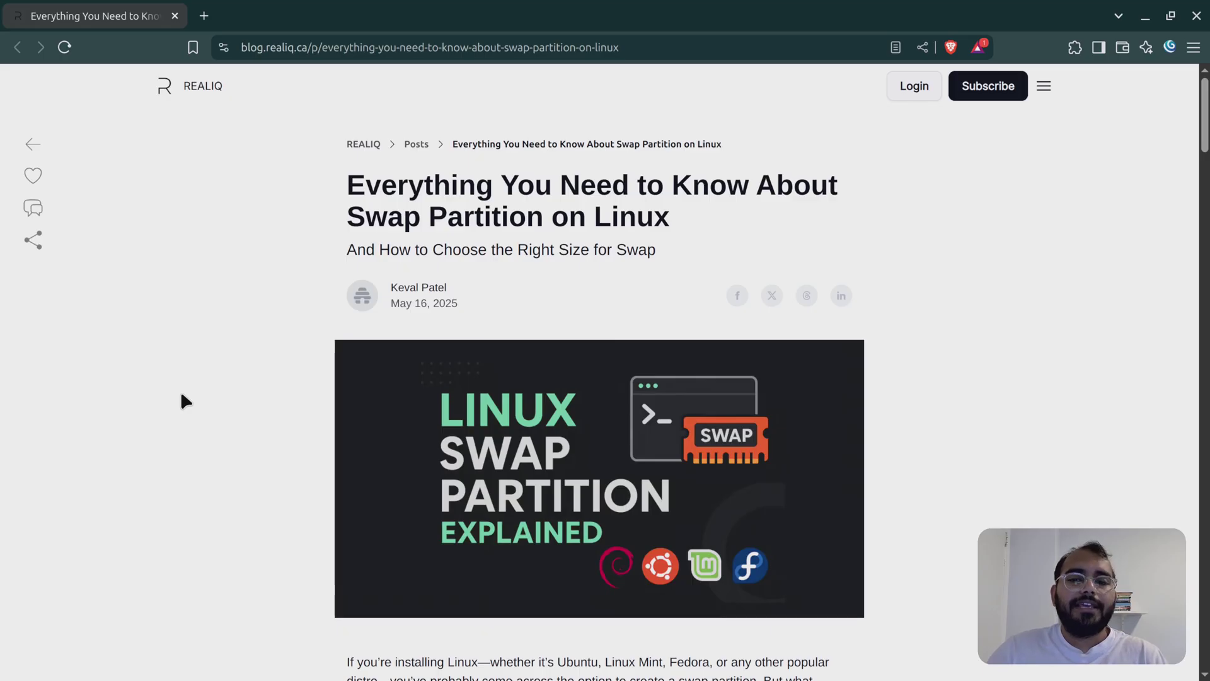
{"action": "scroll", "coordinate": [181, 397], "scroll_direction": "down", "scroll_amount": 8}
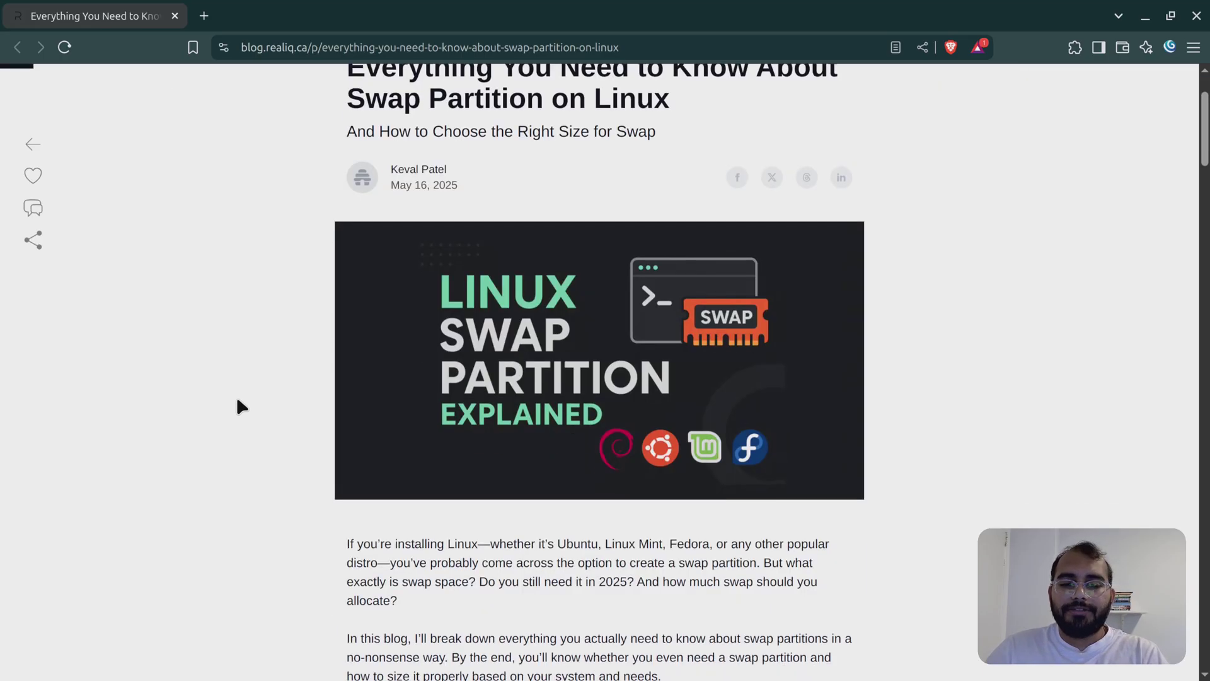
{"action": "scroll", "coordinate": [278, 403], "scroll_direction": "down", "scroll_amount": 8}
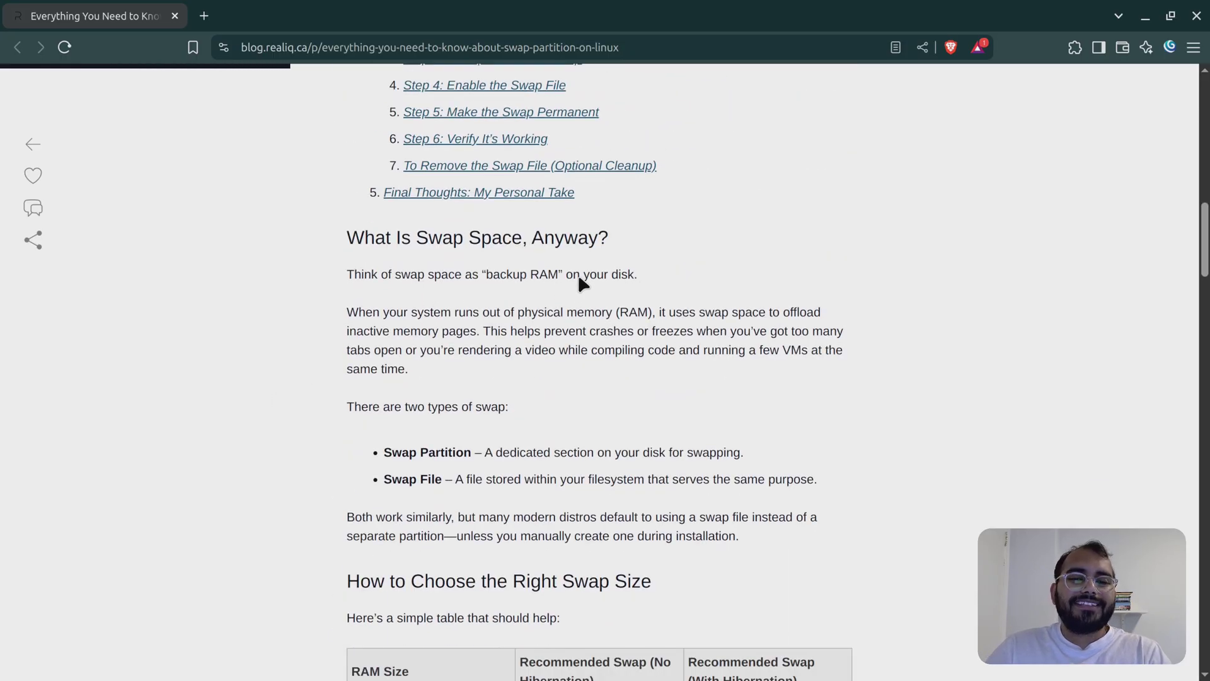
{"action": "left_click_drag", "start_coordinate": [637, 276], "coordinate": [415, 278]}
{"action": "left_click", "coordinate": [189, 272]}
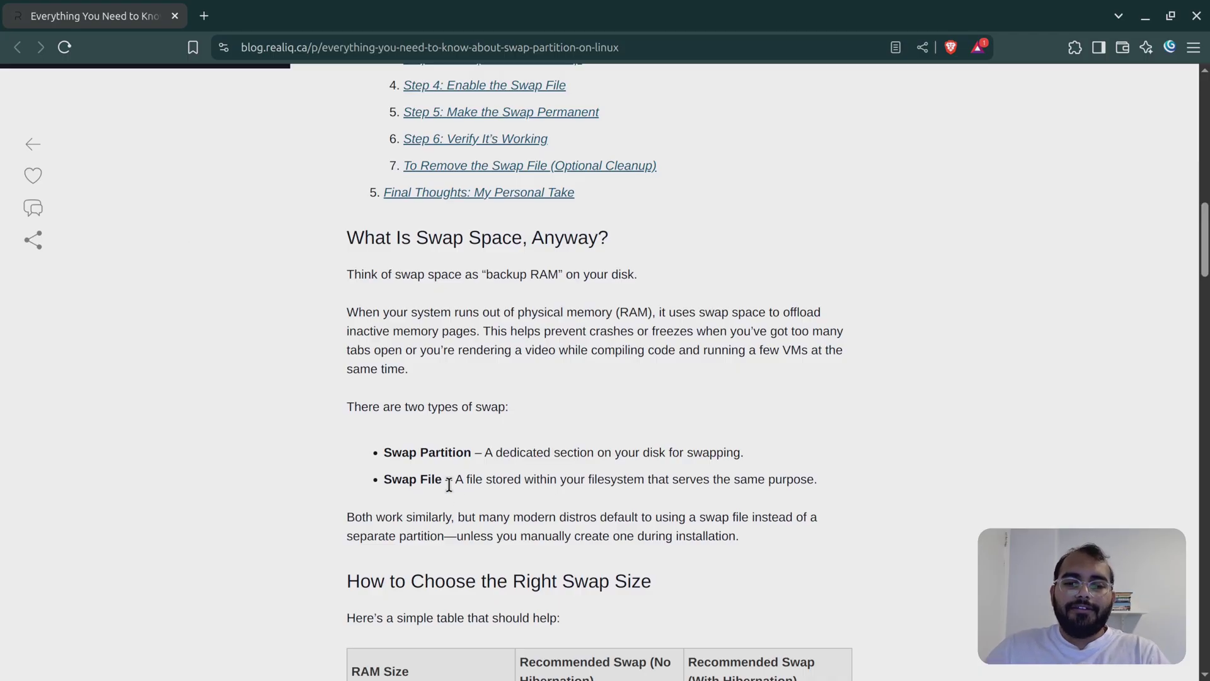
{"action": "left_click_drag", "start_coordinate": [445, 479], "coordinate": [382, 483]}
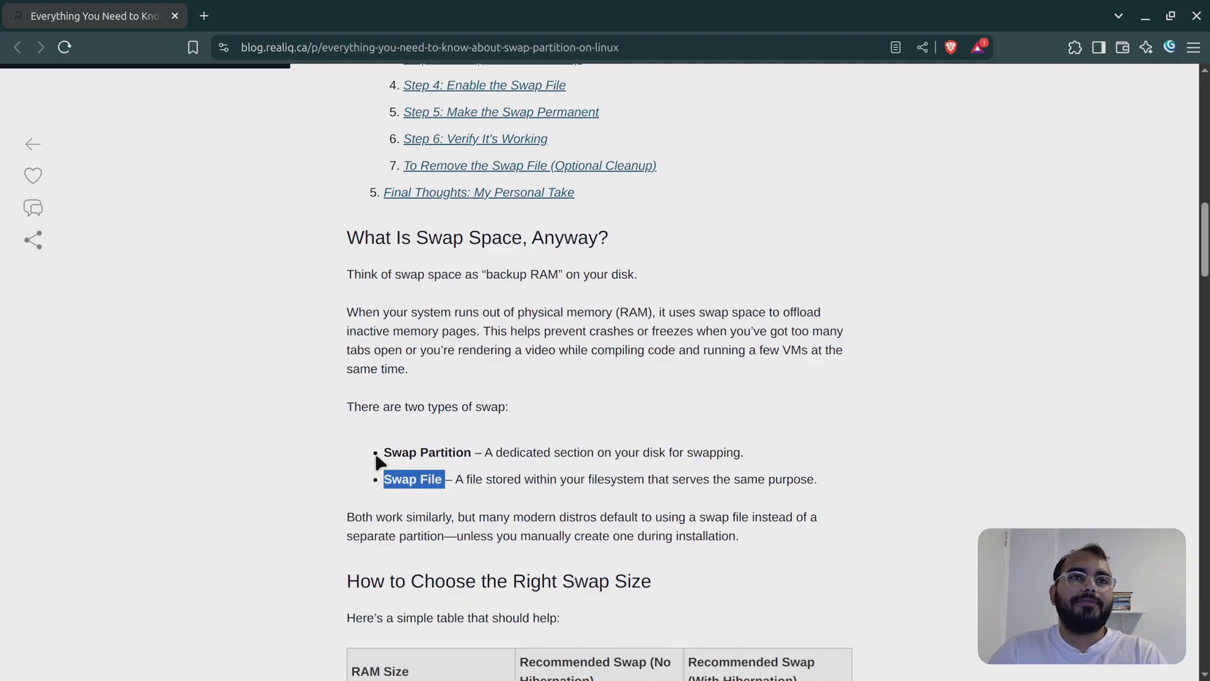
{"action": "left_click", "coordinate": [470, 405]}
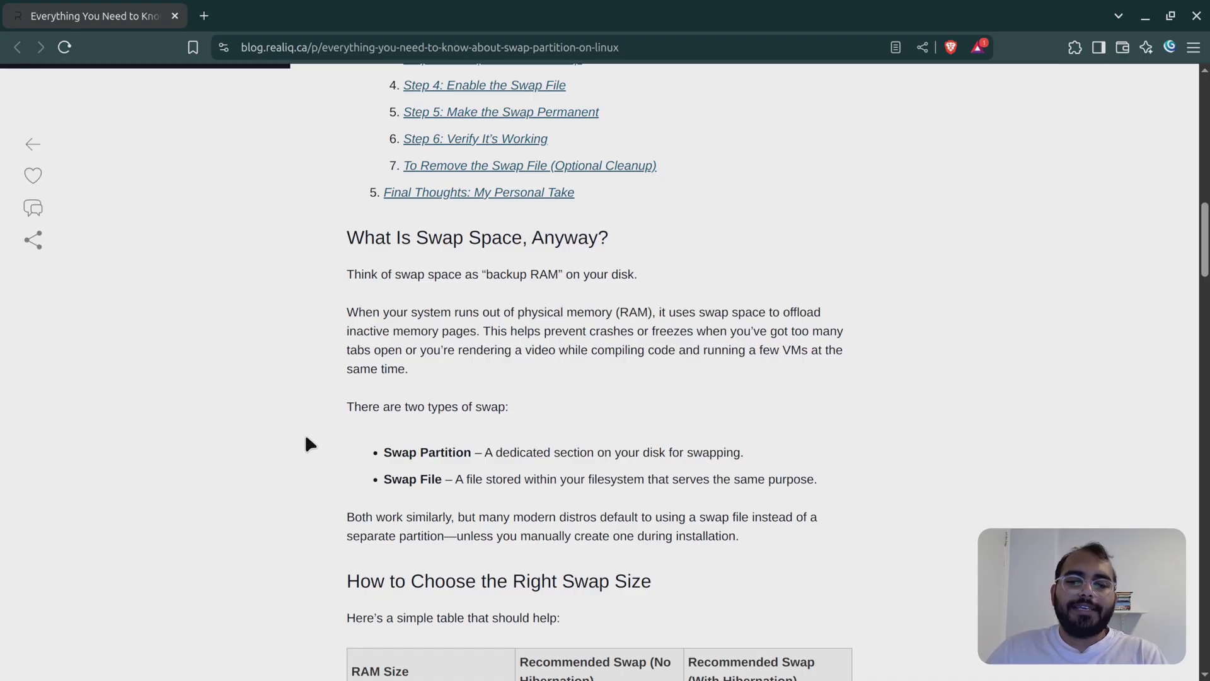
{"action": "scroll", "coordinate": [482, 441], "scroll_direction": "down", "scroll_amount": 2}
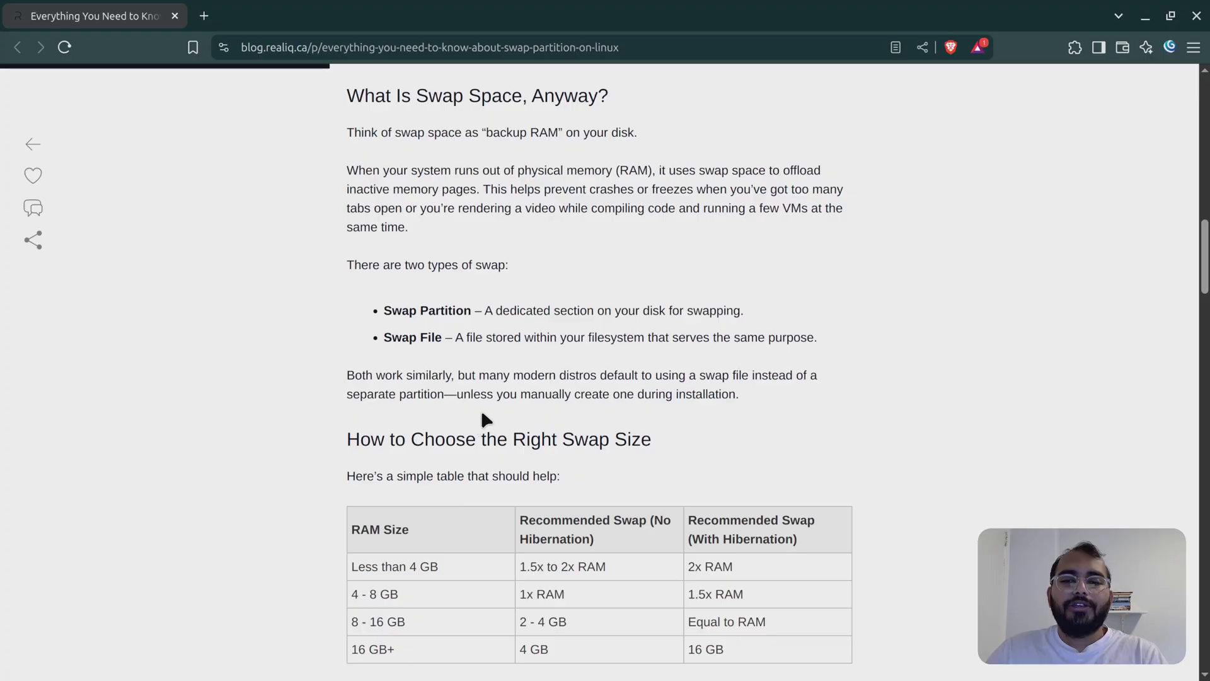
{"action": "left_click_drag", "start_coordinate": [474, 310], "coordinate": [465, 310]}
{"action": "left_click_drag", "start_coordinate": [350, 308], "coordinate": [355, 315]}
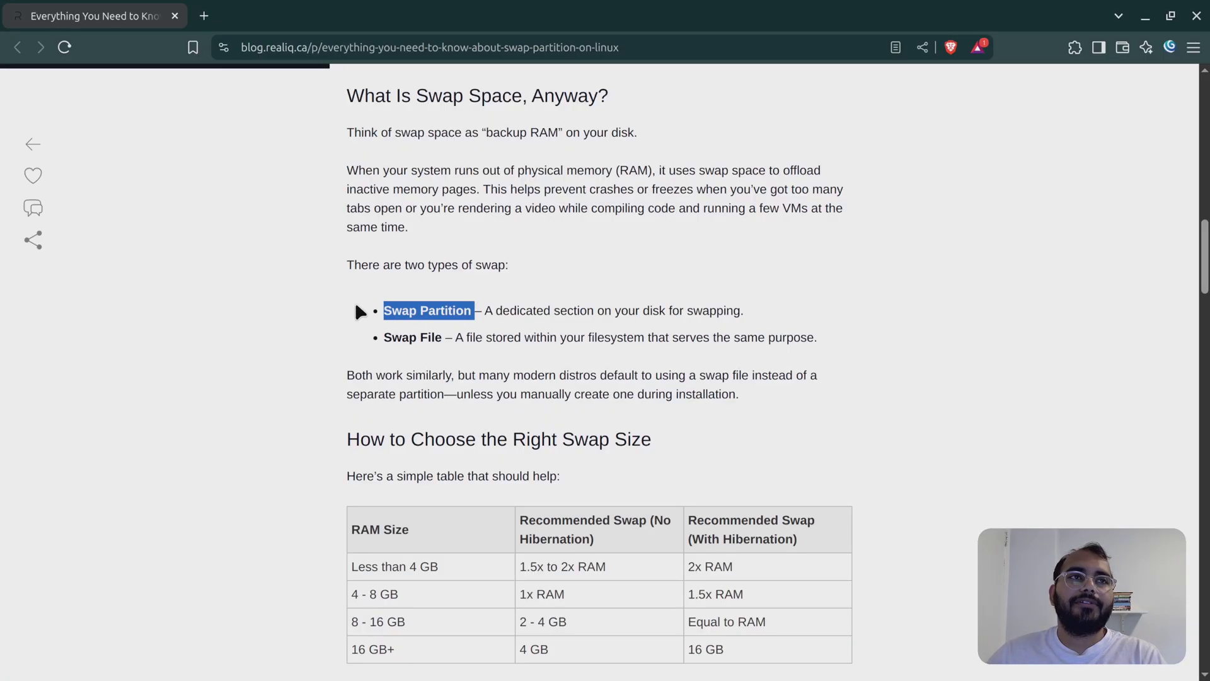
{"action": "left_click", "coordinate": [378, 368]}
{"action": "double_click", "coordinate": [361, 375]}
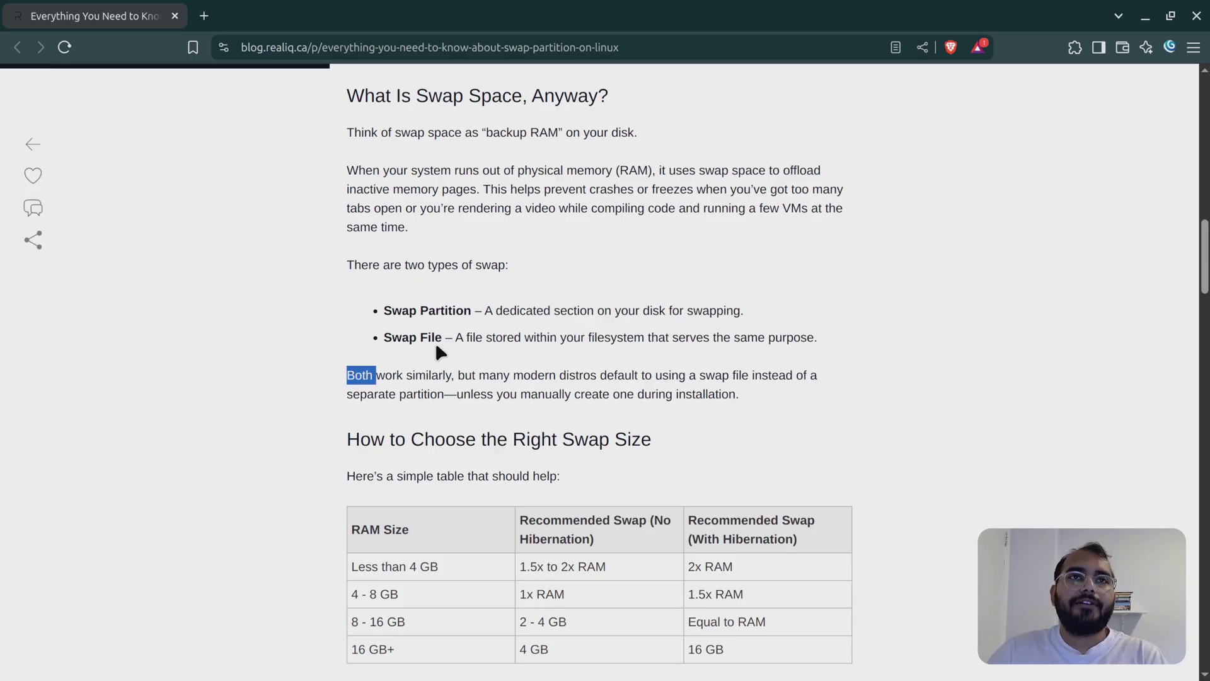
{"action": "left_click", "coordinate": [434, 352]}
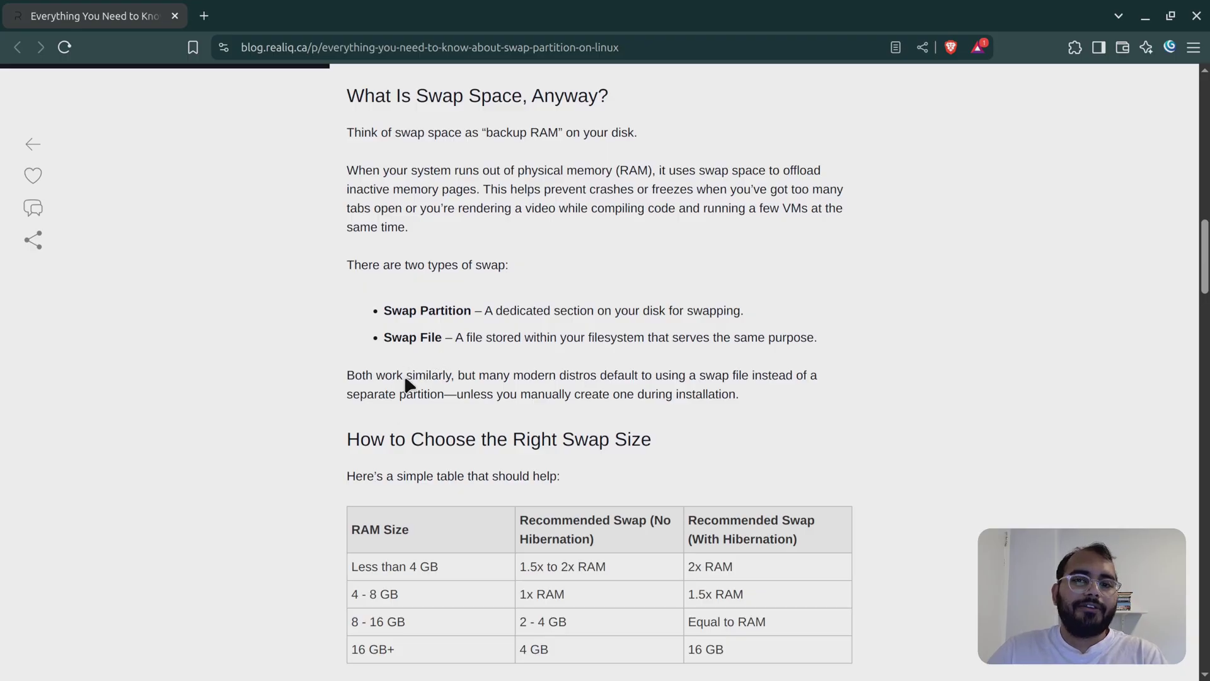
{"action": "scroll", "coordinate": [403, 386], "scroll_direction": "down", "scroll_amount": 5}
{"action": "scroll", "coordinate": [402, 390], "scroll_direction": "down", "scroll_amount": 7}
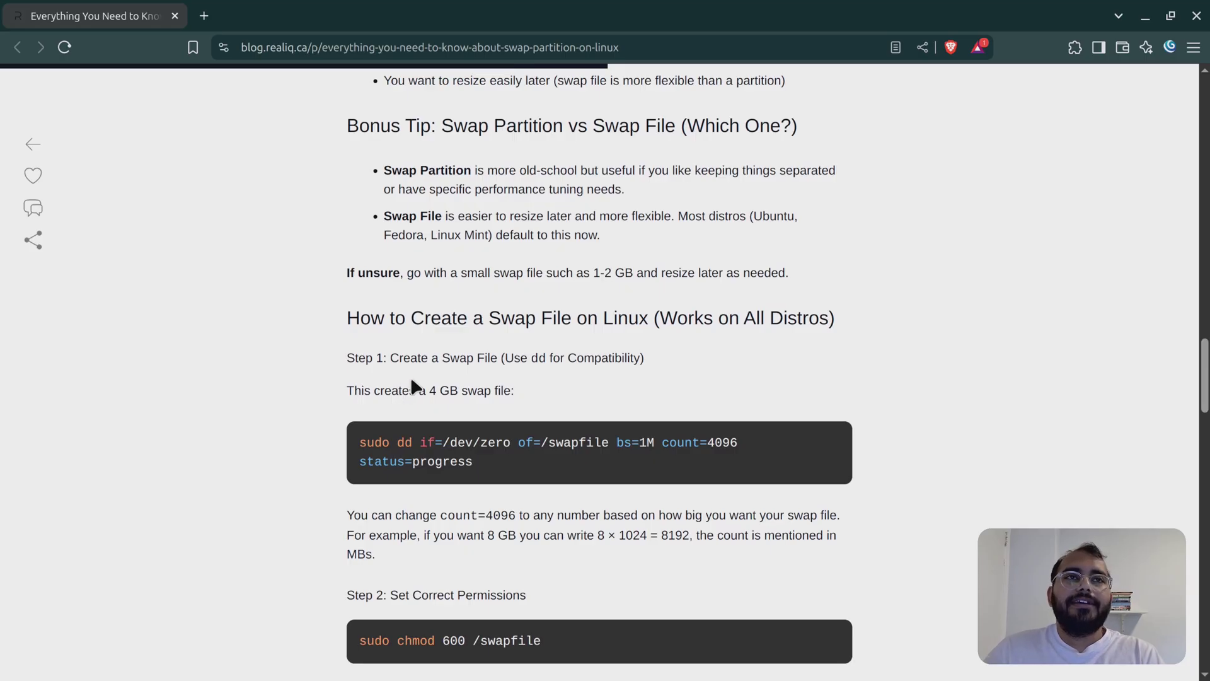
{"action": "scroll", "coordinate": [297, 364], "scroll_direction": "down", "scroll_amount": 4}
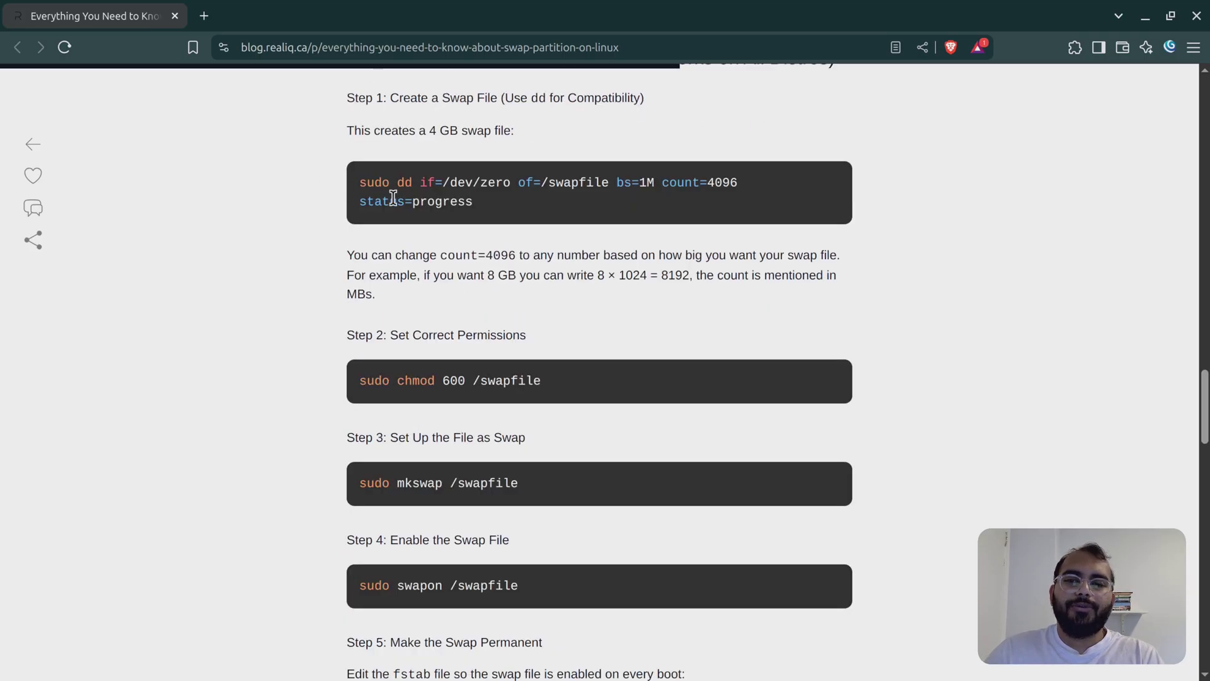
{"action": "scroll", "coordinate": [441, 248], "scroll_direction": "down", "scroll_amount": 4}
{"action": "scroll", "coordinate": [485, 323], "scroll_direction": "down", "scroll_amount": 2}
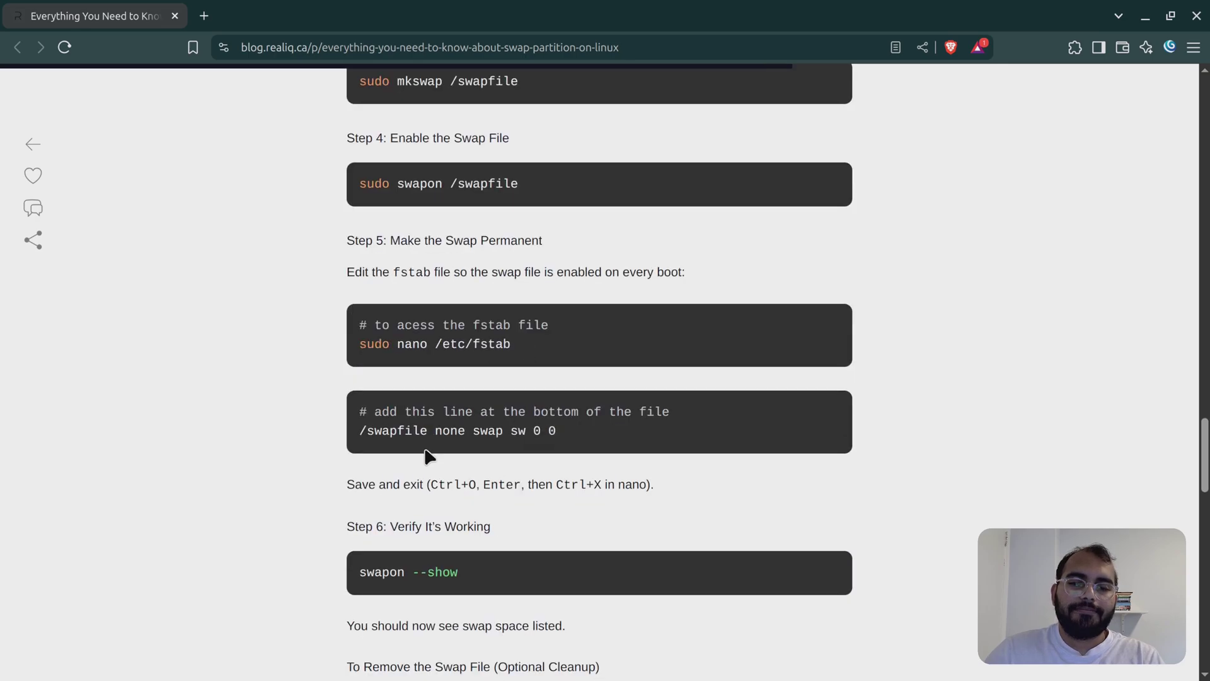
{"action": "scroll", "coordinate": [441, 454], "scroll_direction": "down", "scroll_amount": 3}
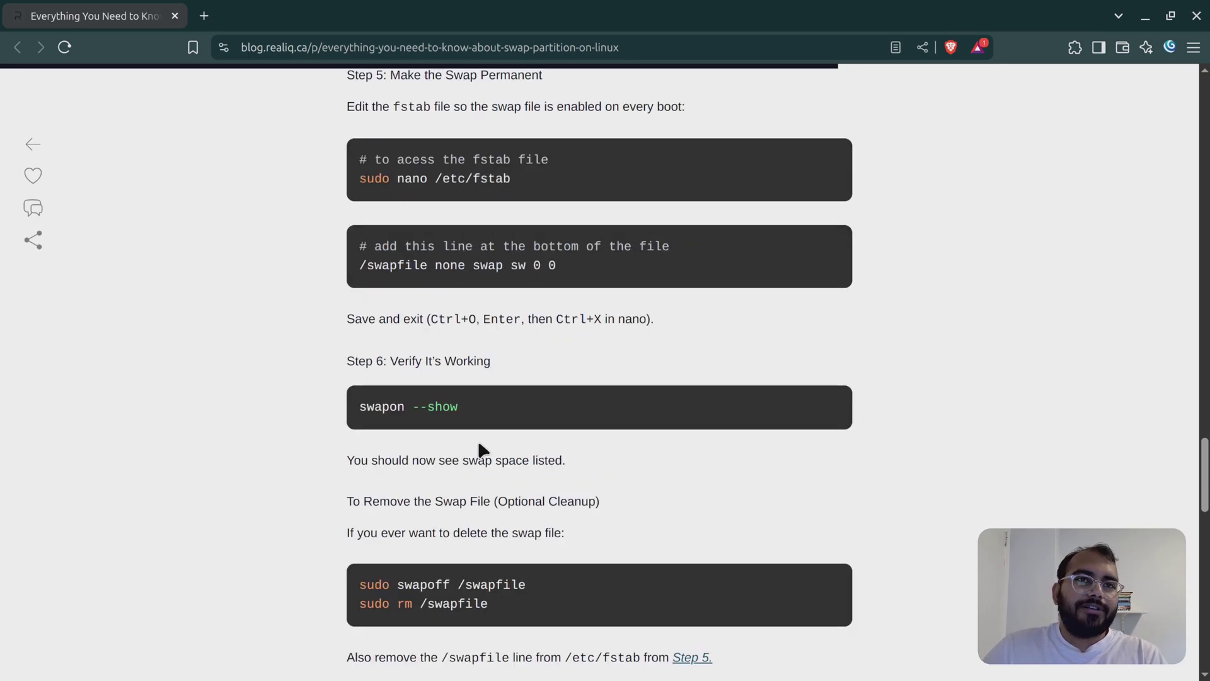
{"action": "scroll", "coordinate": [387, 459], "scroll_direction": "down", "scroll_amount": 1}
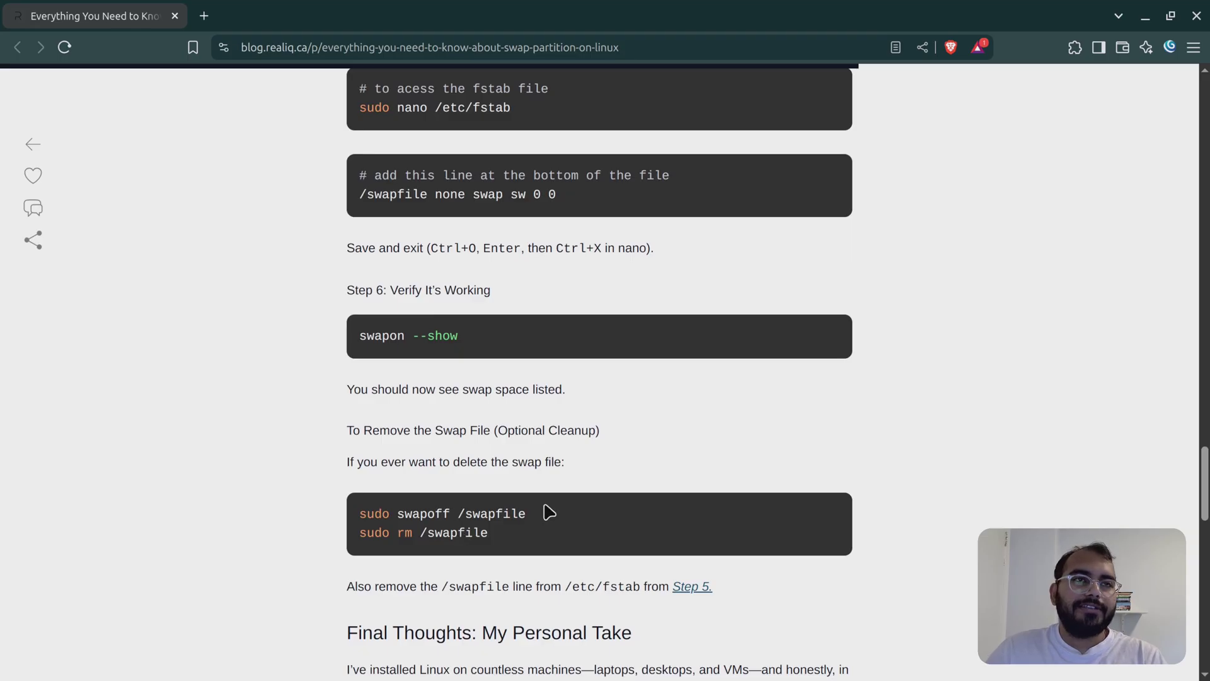
{"action": "scroll", "coordinate": [464, 508], "scroll_direction": "up", "scroll_amount": 5}
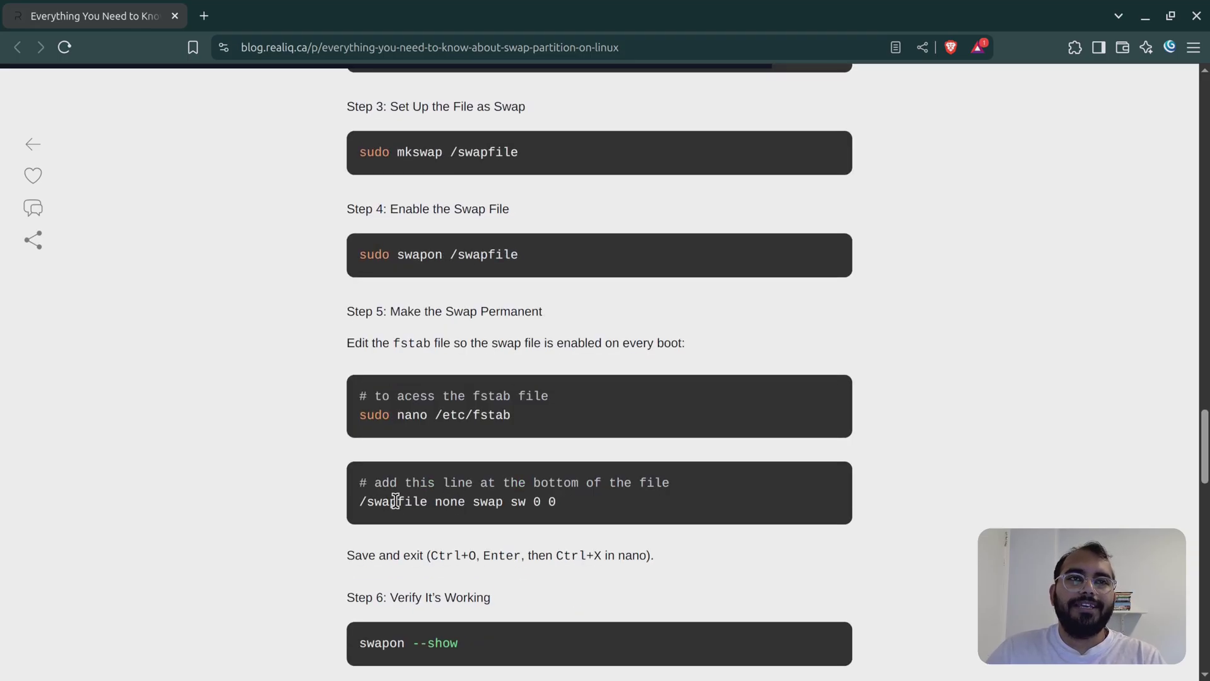
{"action": "scroll", "coordinate": [378, 523], "scroll_direction": "up", "scroll_amount": 4}
{"action": "scroll", "coordinate": [421, 517], "scroll_direction": "up", "scroll_amount": 10}
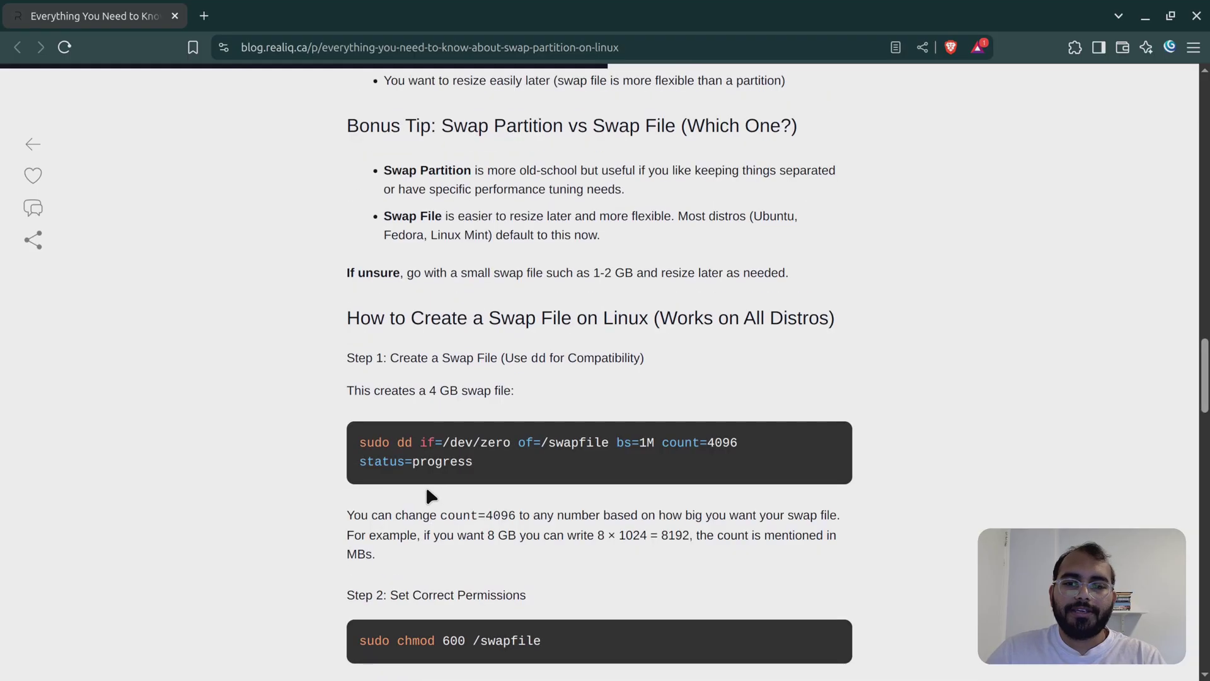
{"action": "scroll", "coordinate": [390, 508], "scroll_direction": "up", "scroll_amount": 7}
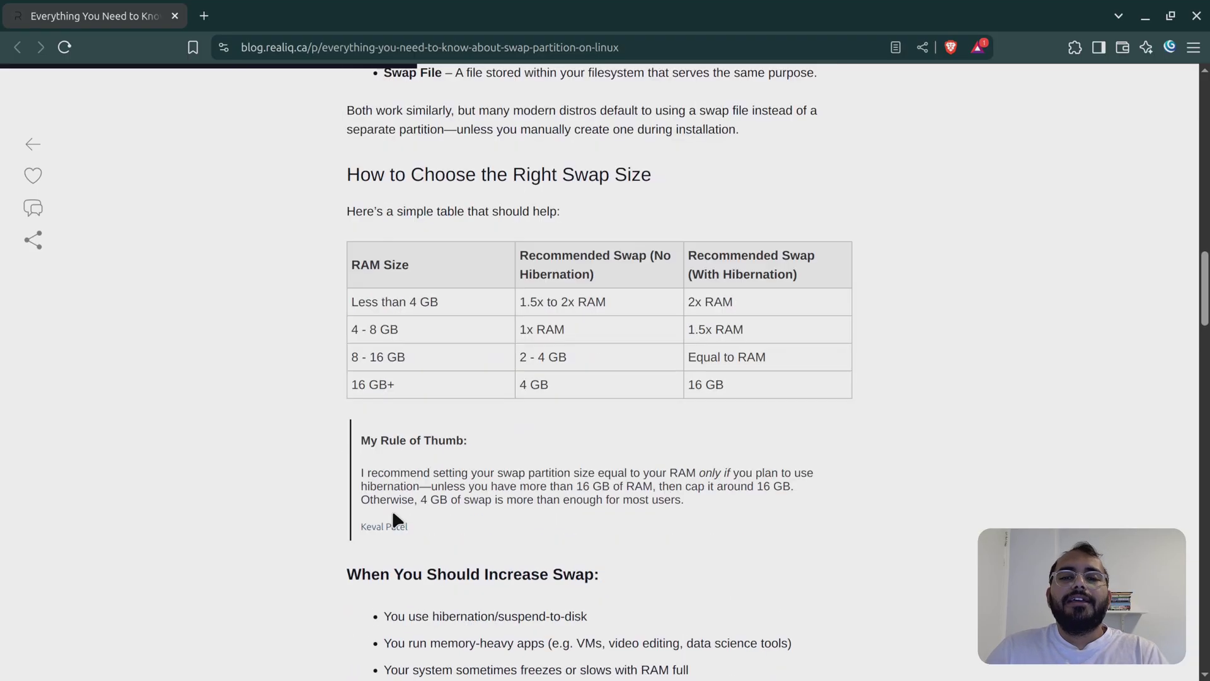
{"action": "scroll", "coordinate": [392, 509], "scroll_direction": "up", "scroll_amount": 6}
{"action": "scroll", "coordinate": [165, 421], "scroll_direction": "up", "scroll_amount": 2}
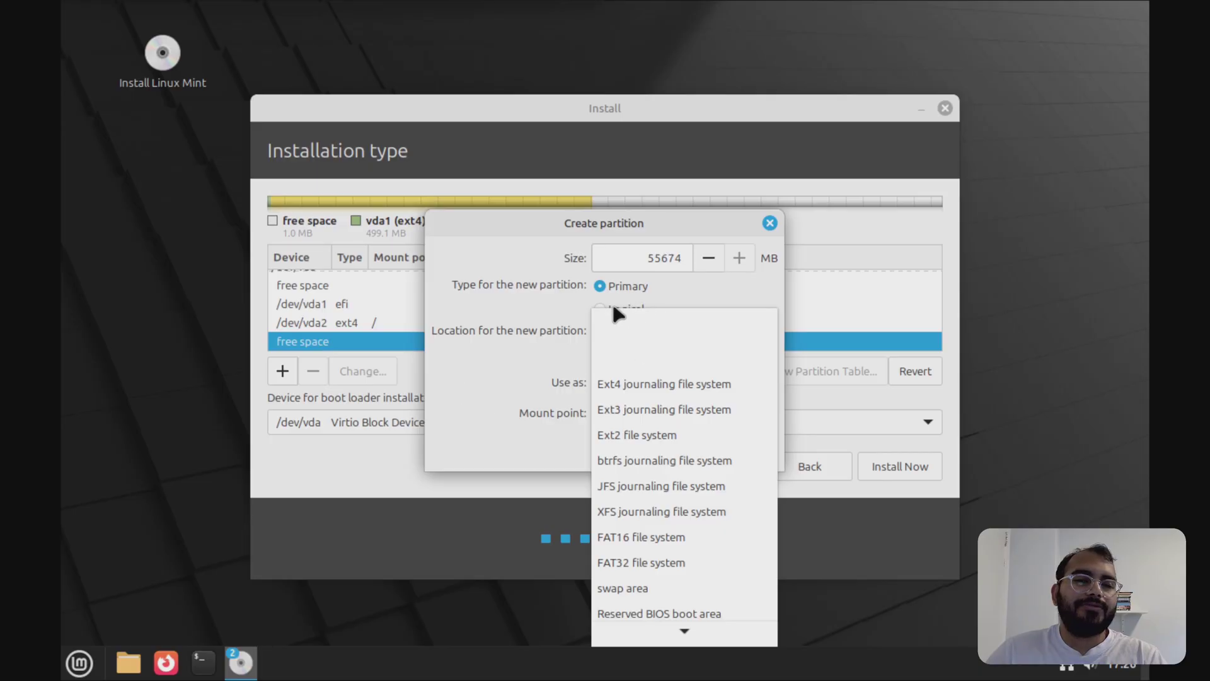
Step: Keep Ext4, select the current size value and launch the Calculator
{"action": "left_click", "coordinate": [529, 324]}
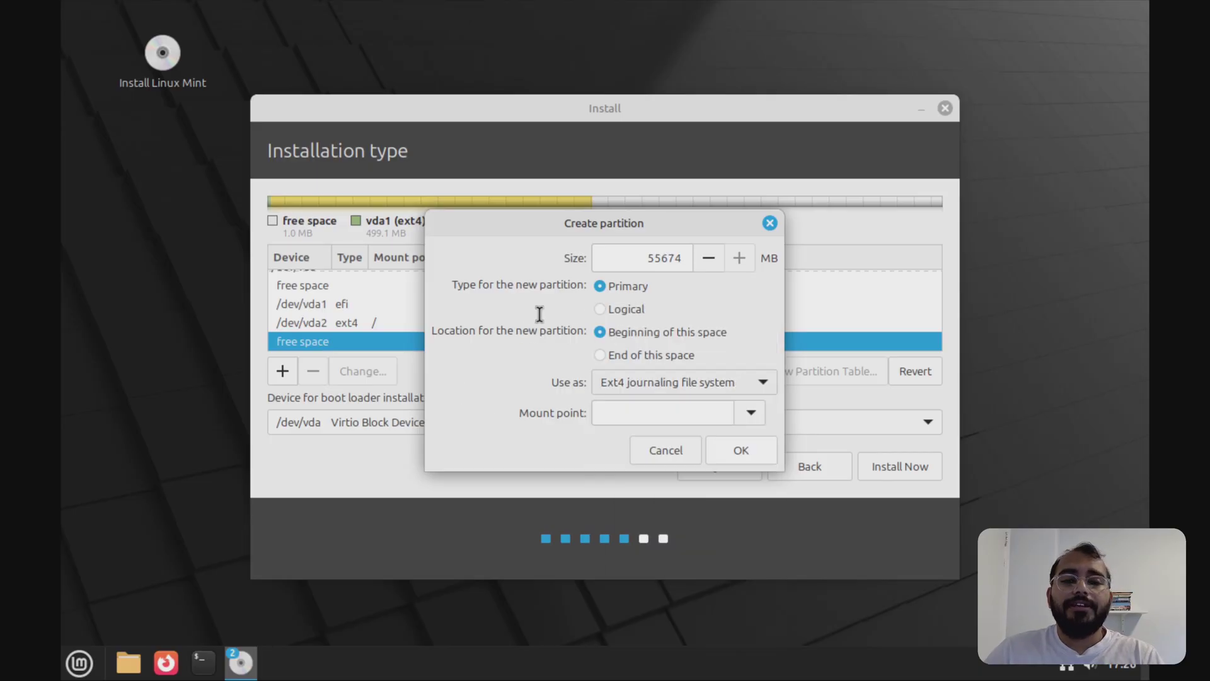
{"action": "double_click", "coordinate": [658, 257]}
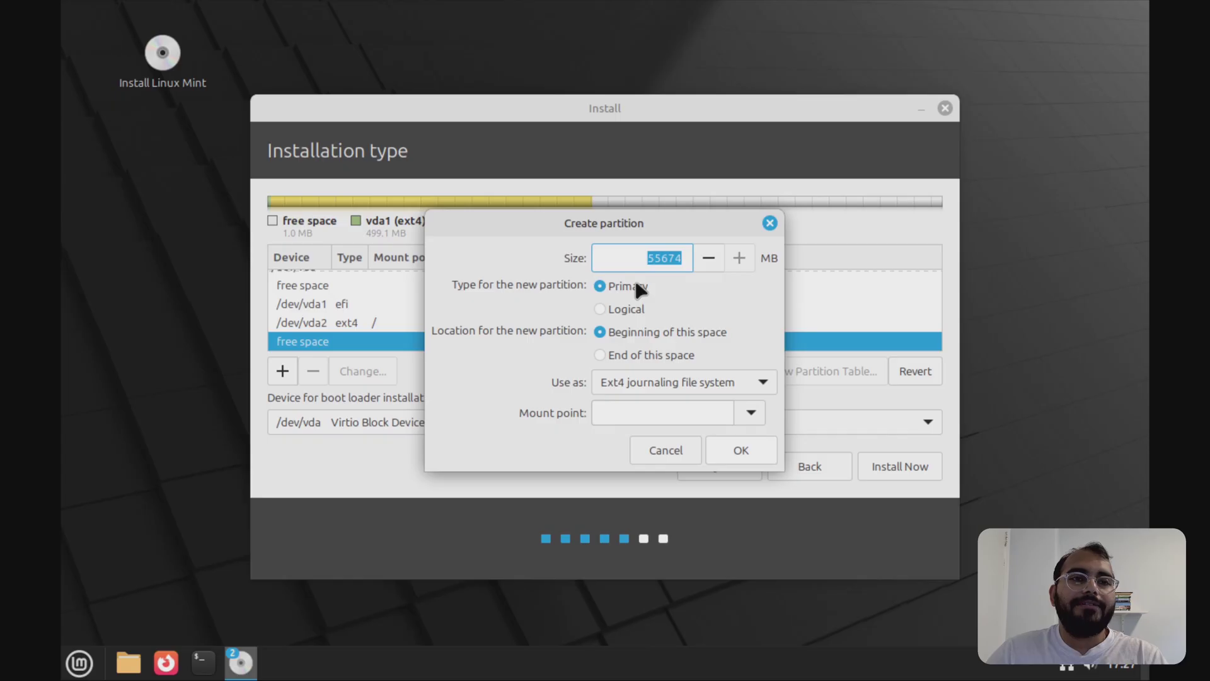
{"action": "key", "text": "super"}
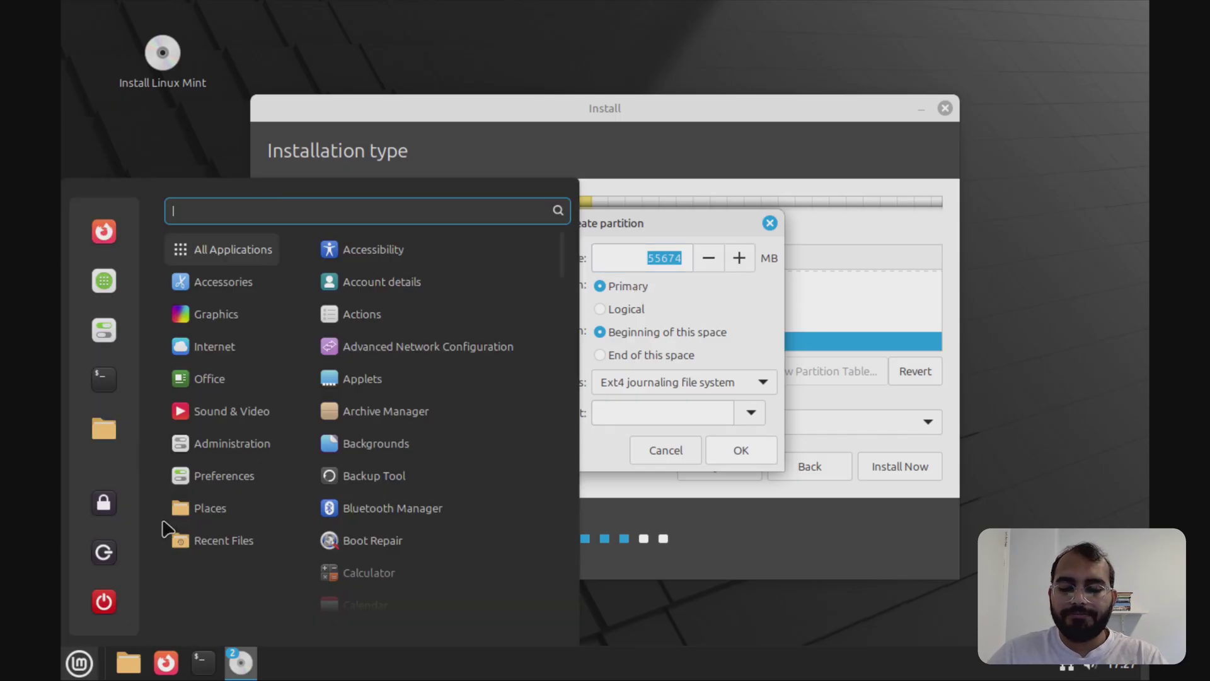
{"action": "type", "text": "cal"}
{"action": "key", "text": "Return"}
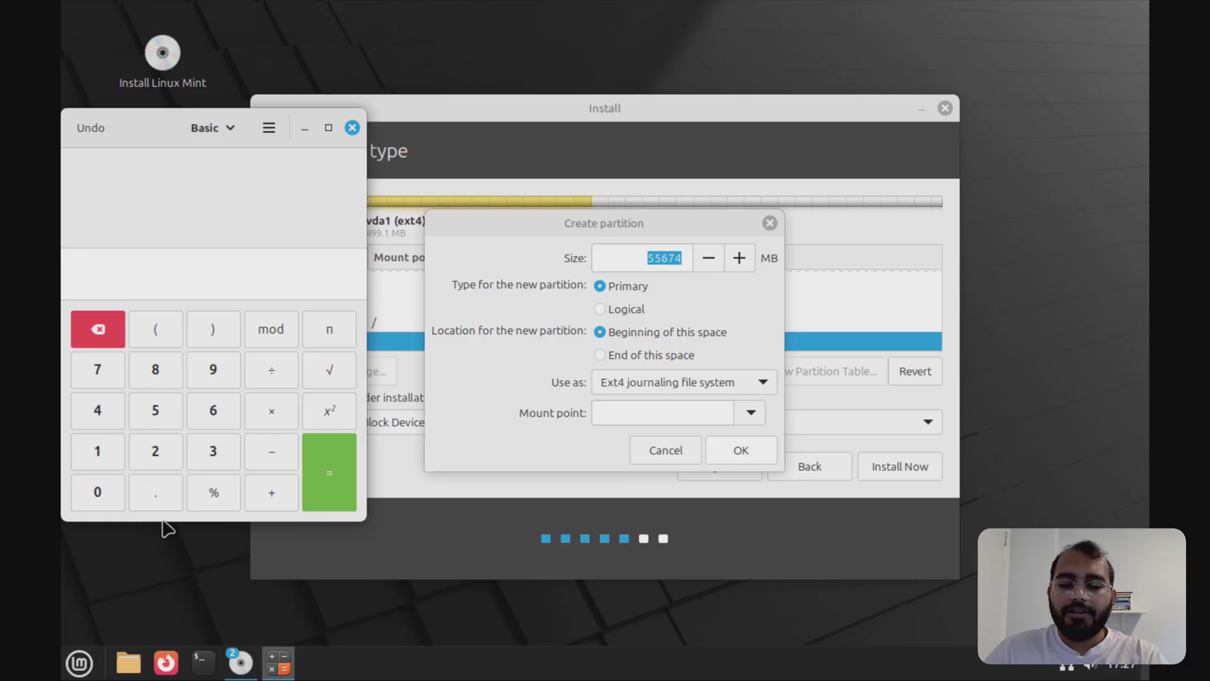
Step: Compute 4×1024 and enter 4096 MB as the partition size, then close the calculator
{"action": "type", "text": "4"}
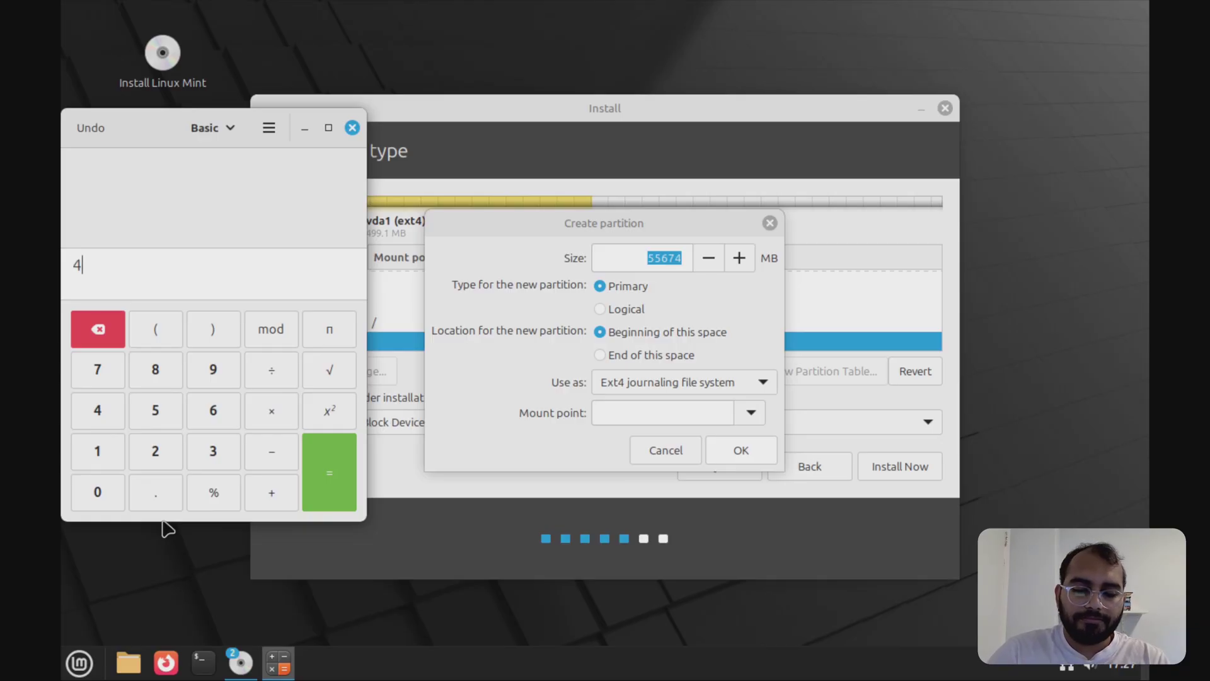
{"action": "type", "text": "*"}
{"action": "type", "text": "1024"}
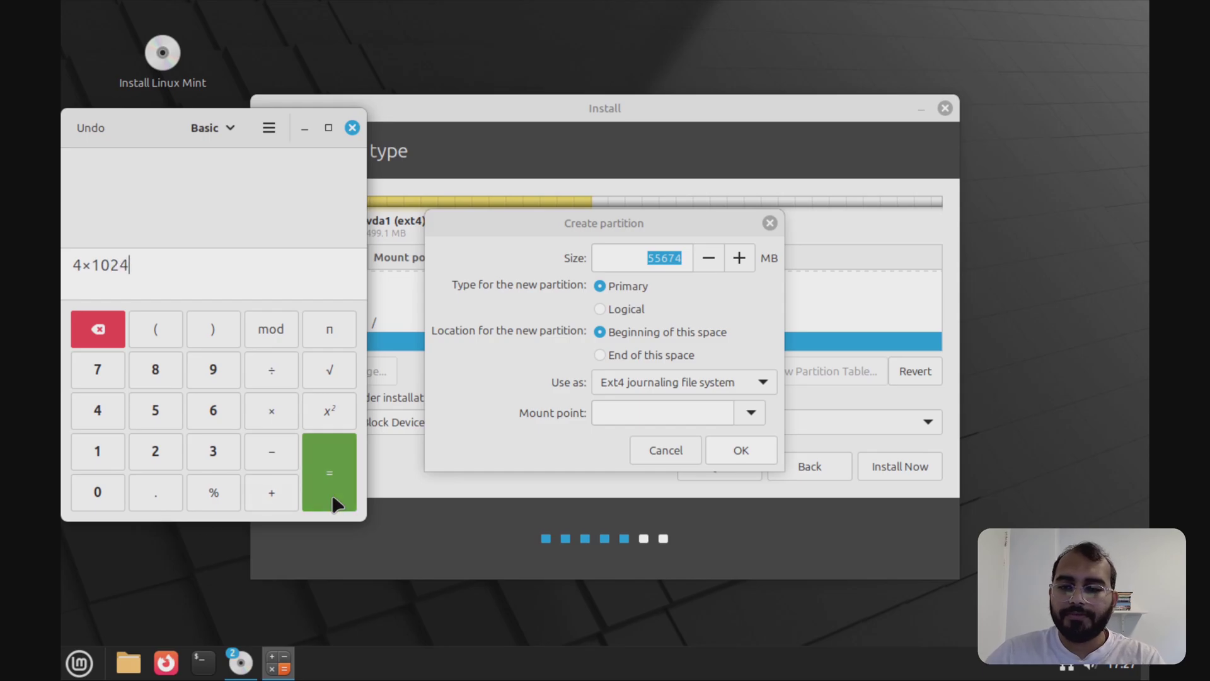
{"action": "left_click", "coordinate": [329, 473]}
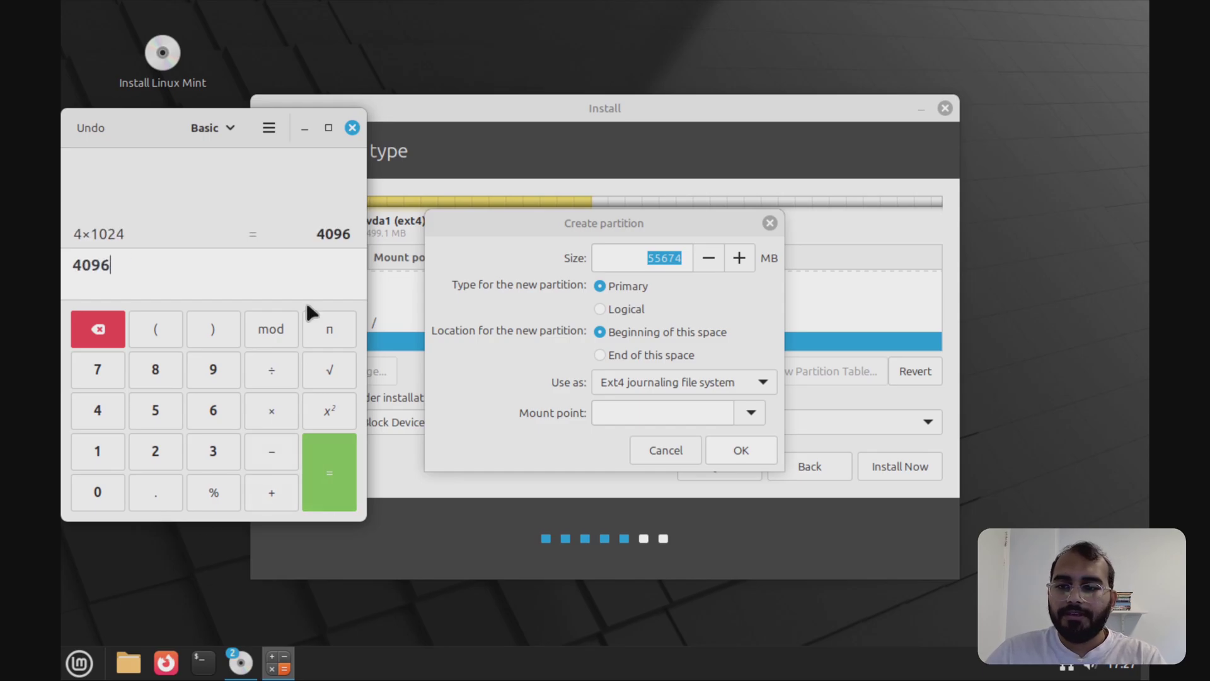
{"action": "left_click", "coordinate": [648, 262]}
{"action": "type", "text": "4096"}
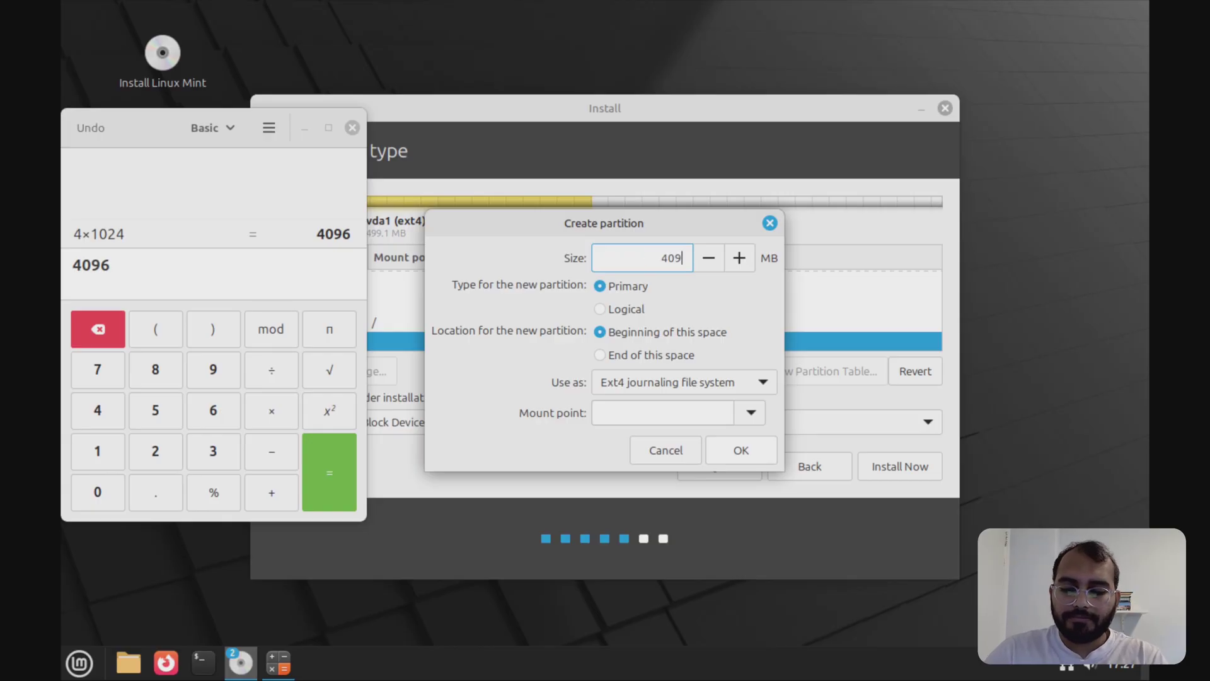
{"action": "left_click", "coordinate": [352, 128]}
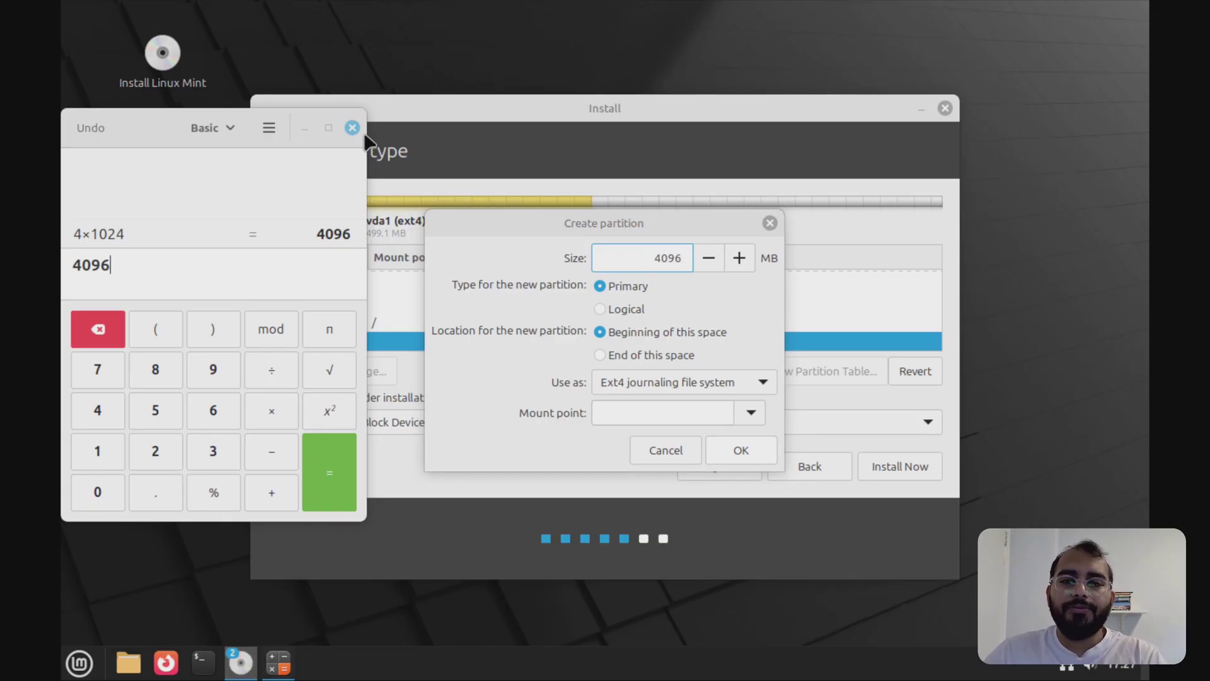
{"action": "left_click", "coordinate": [620, 381]}
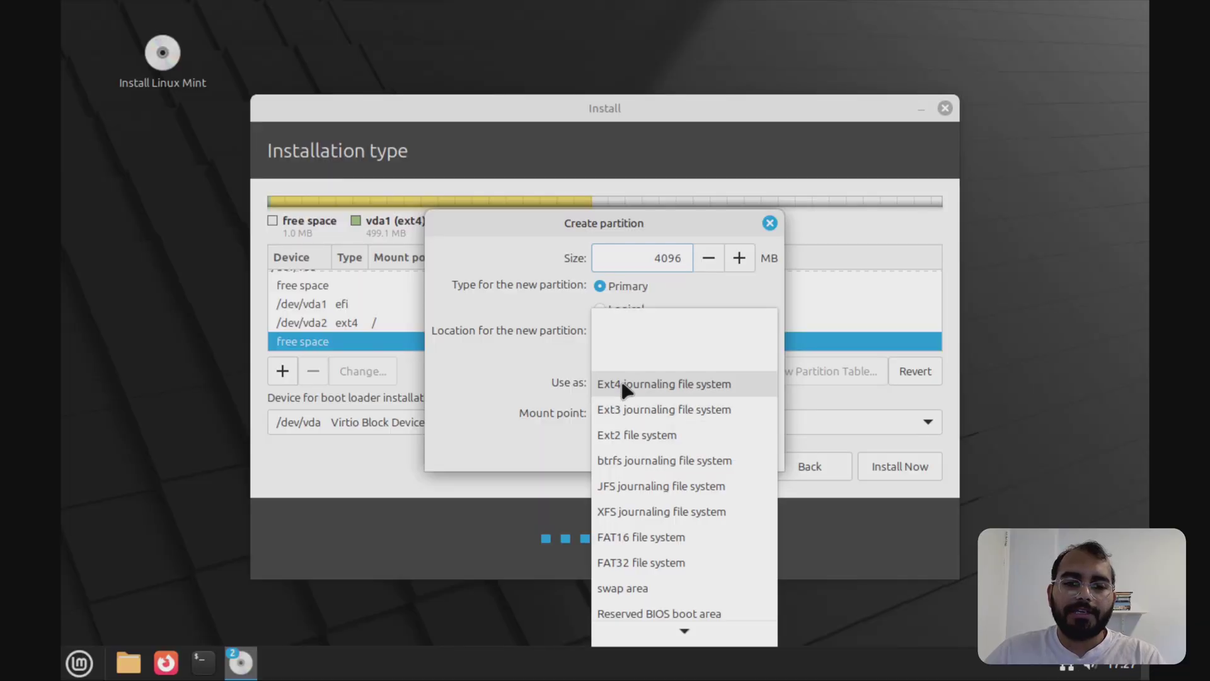
Step: Make the 4096 MB partition a swap area, confirm it, and check /dev/vda3 in the list
{"action": "left_click", "coordinate": [630, 581]}
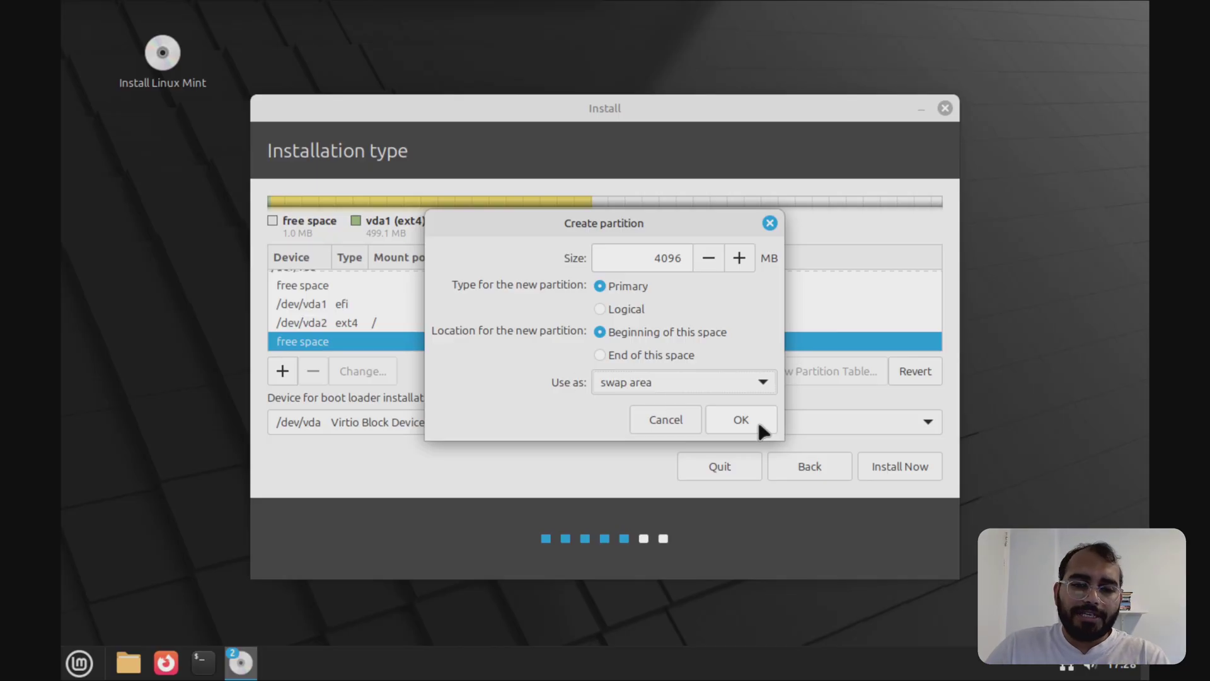
{"action": "left_click", "coordinate": [734, 420]}
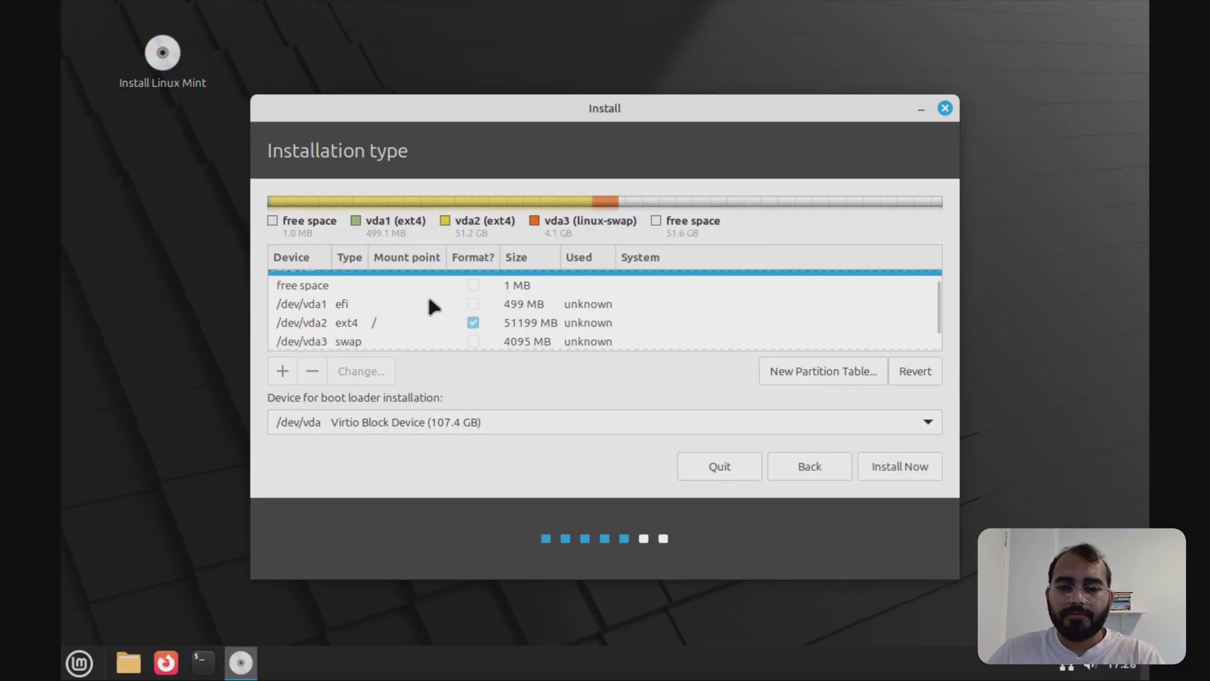
{"action": "scroll", "coordinate": [441, 303], "scroll_direction": "down", "scroll_amount": 1}
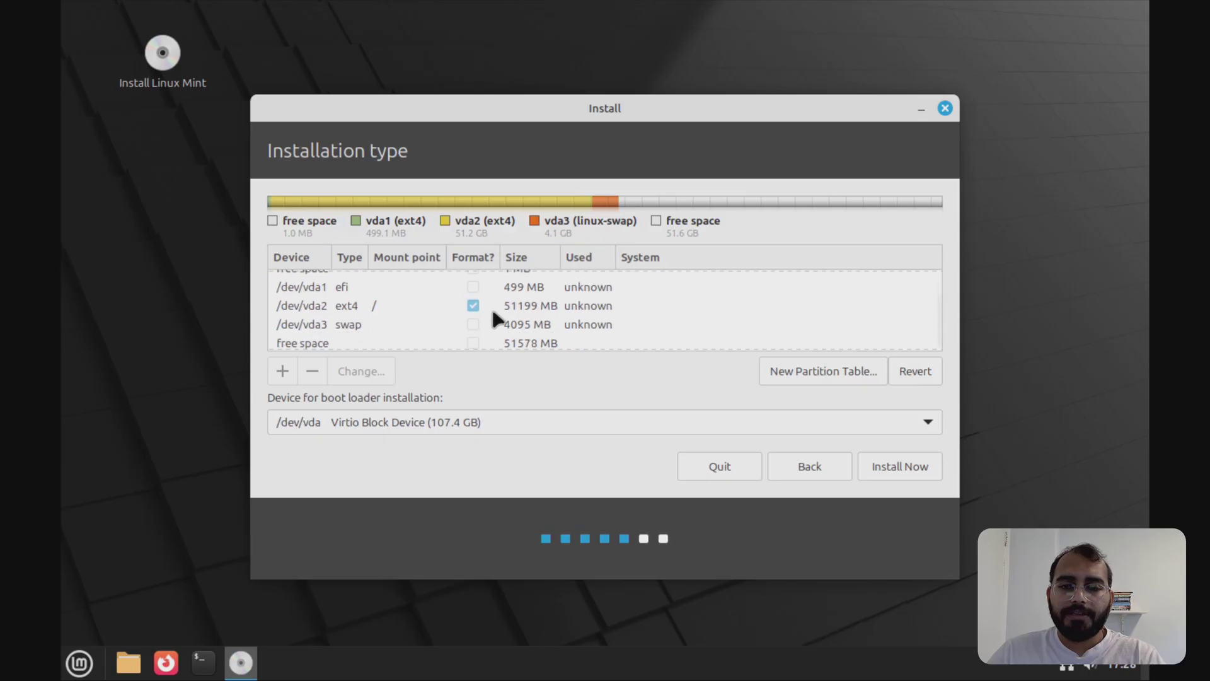
Step: Create an ext4 /home partition from the remaining free space and start Install Now
{"action": "left_click", "coordinate": [284, 340]}
{"action": "left_click", "coordinate": [281, 374]}
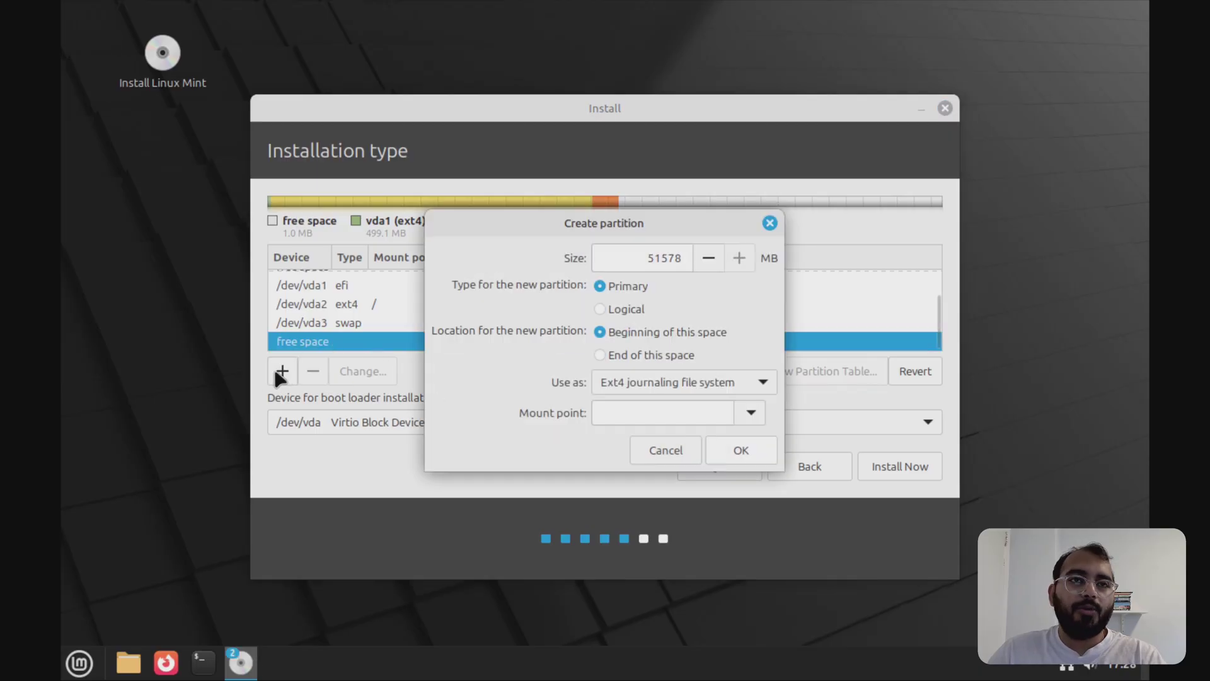
{"action": "left_click", "coordinate": [745, 414]}
{"action": "key", "text": "Escape"}
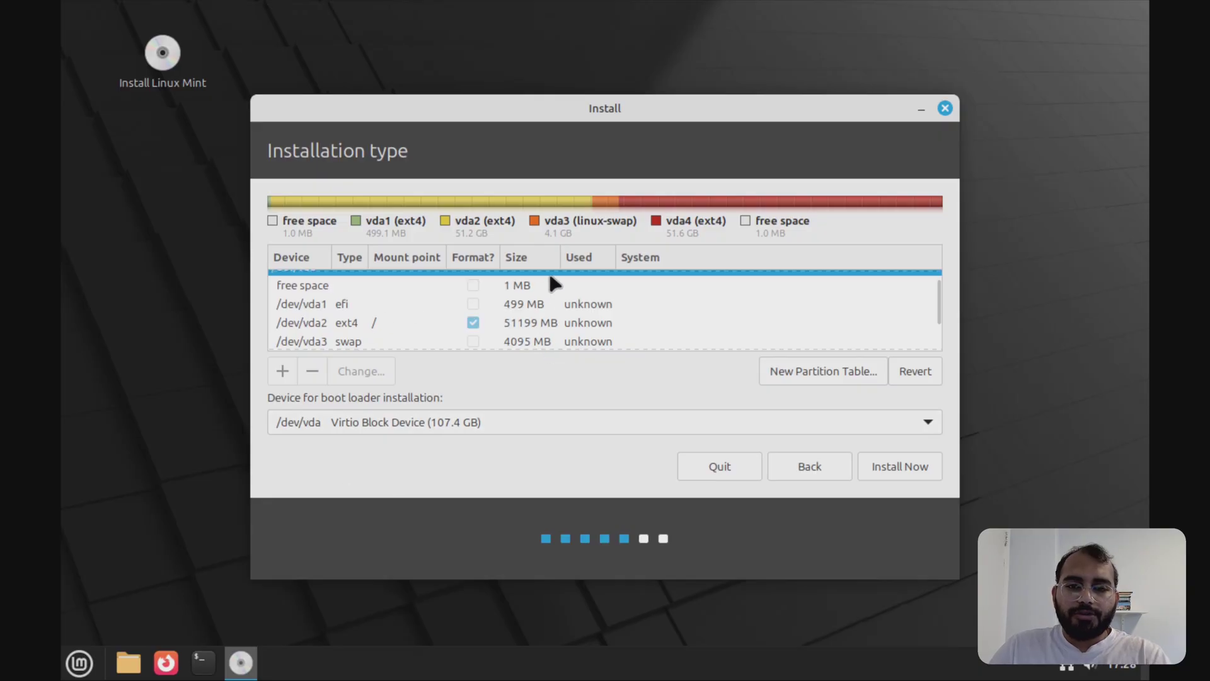
{"action": "scroll", "coordinate": [469, 295], "scroll_direction": "down", "scroll_amount": 1}
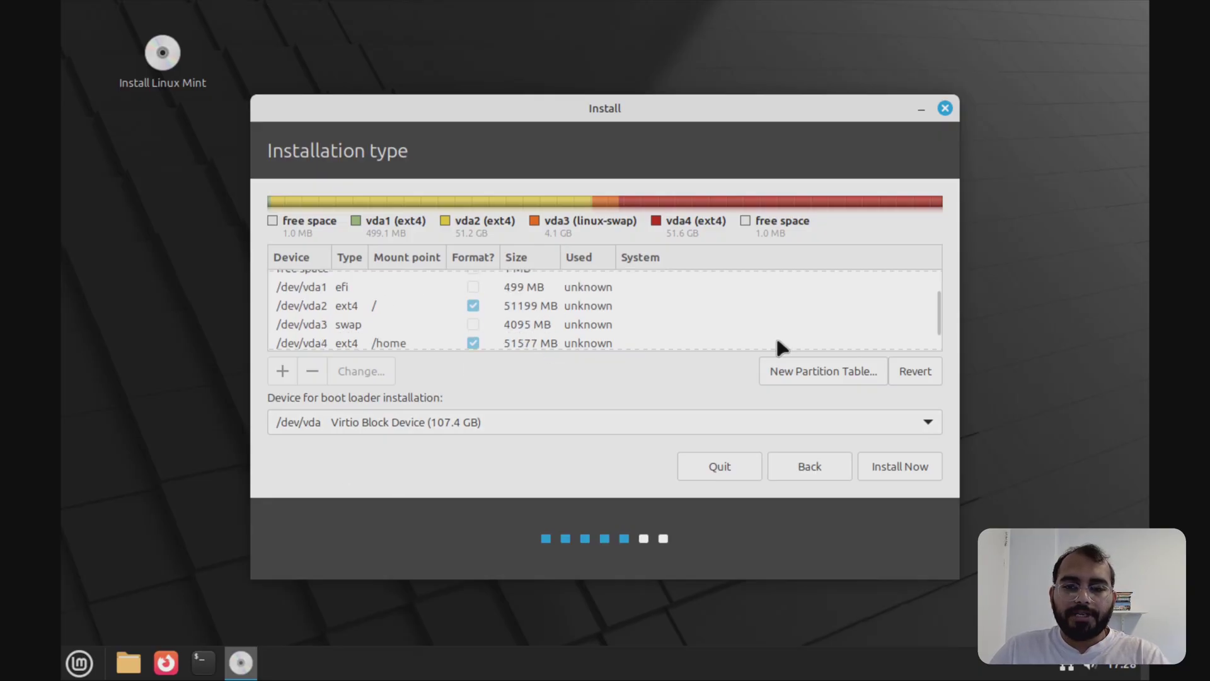
{"action": "left_click", "coordinate": [886, 462]}
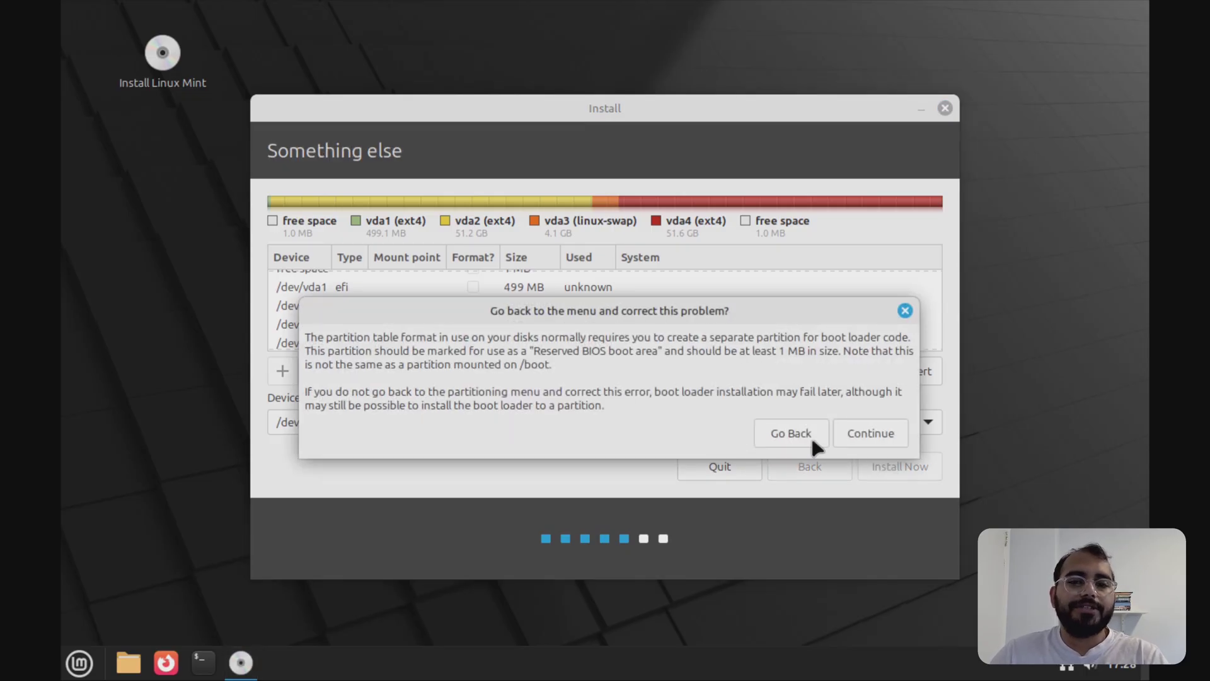
Step: Dismiss the boot-loader warning, review the ESP, ext4, swap and ext4 formatting, and confirm
{"action": "left_click", "coordinate": [872, 432]}
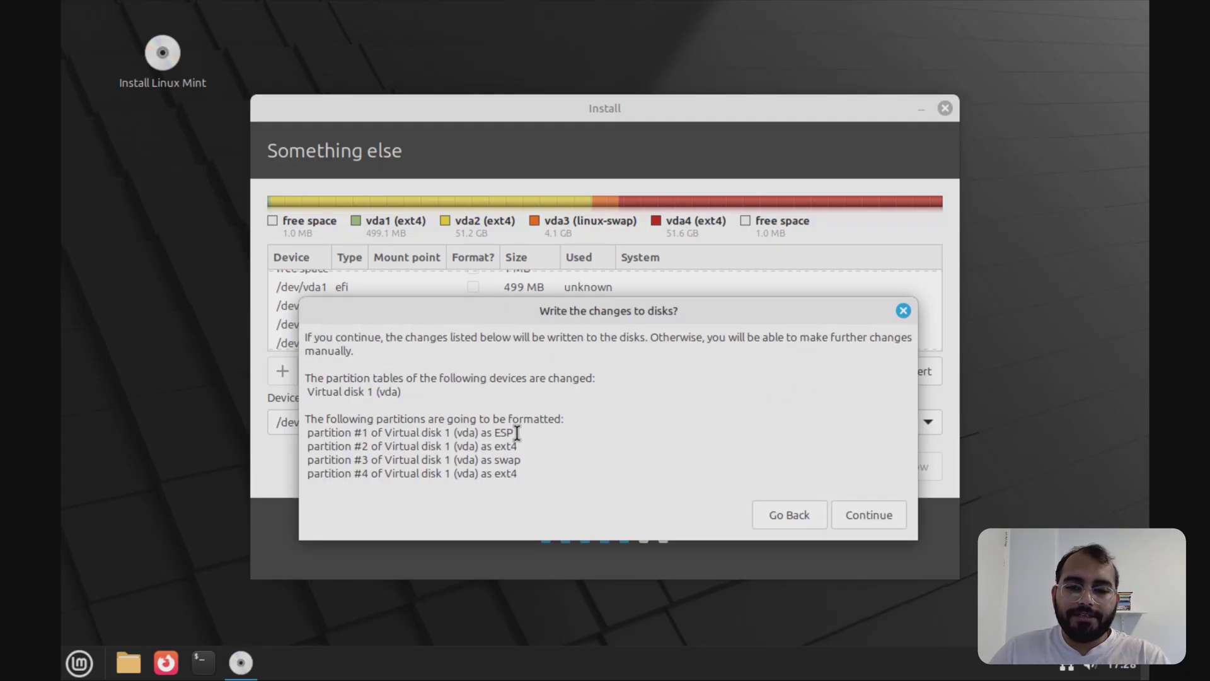
{"action": "left_click_drag", "start_coordinate": [513, 432], "coordinate": [353, 433]}
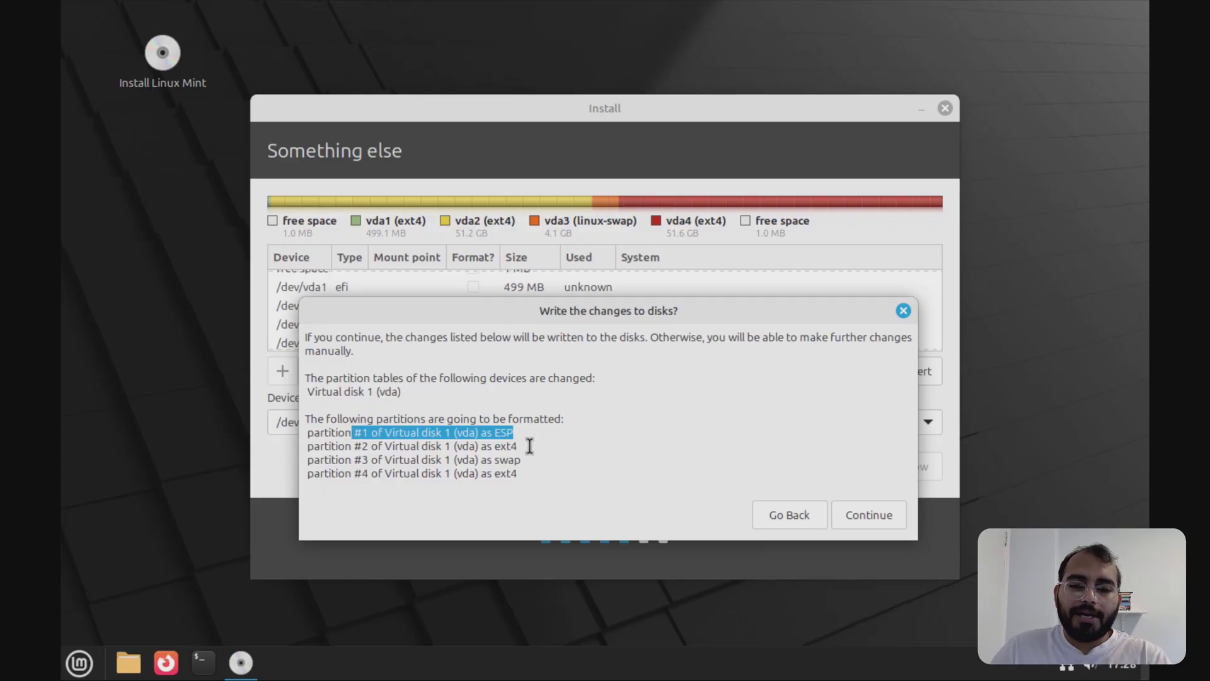
{"action": "left_click_drag", "start_coordinate": [529, 449], "coordinate": [354, 448]}
{"action": "left_click_drag", "start_coordinate": [526, 479], "coordinate": [392, 478]}
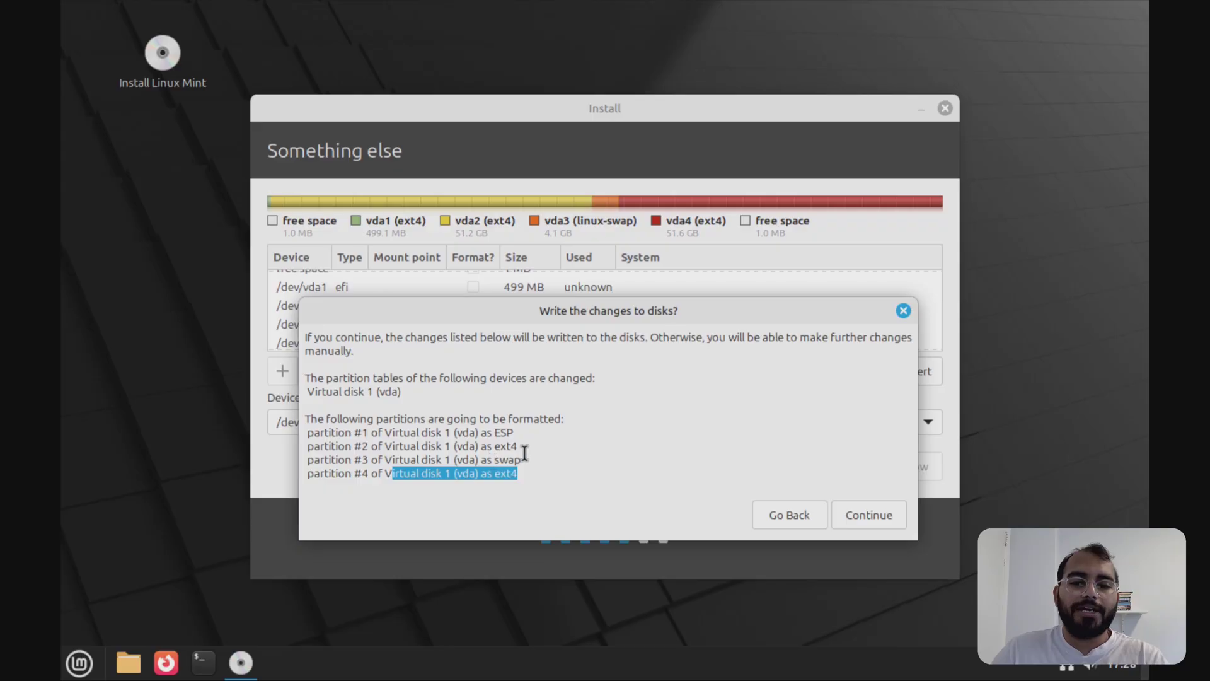
{"action": "left_click_drag", "start_coordinate": [527, 452], "coordinate": [481, 452]}
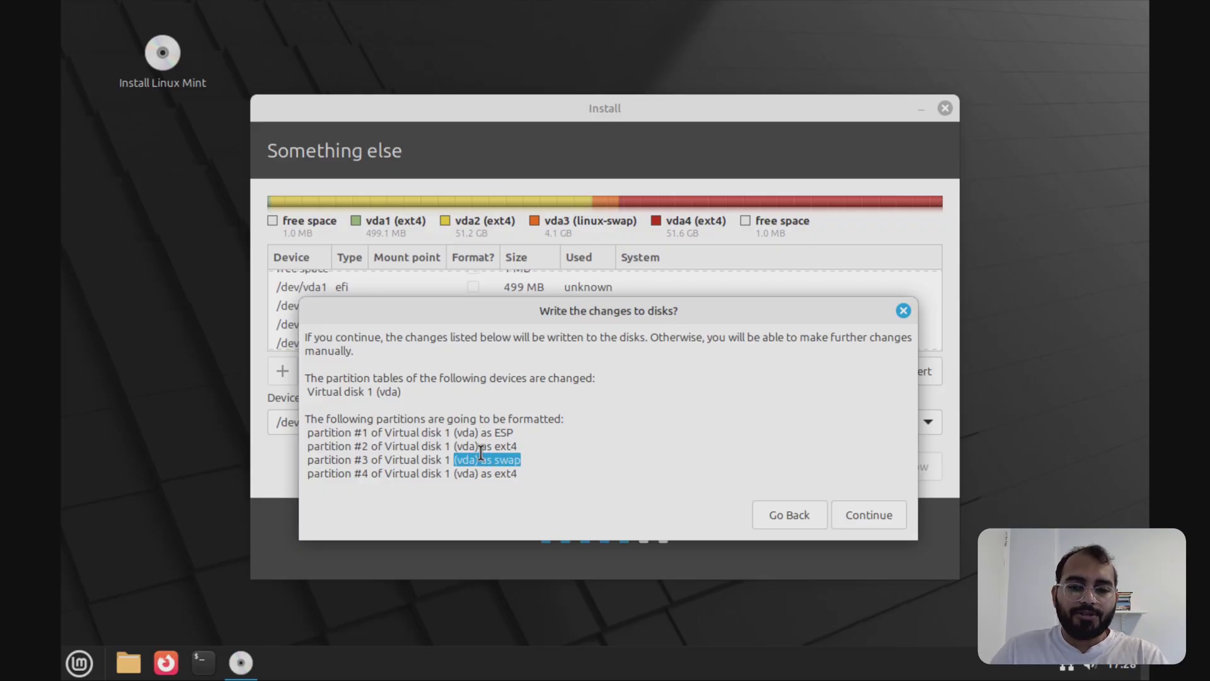
{"action": "left_click", "coordinate": [886, 516]}
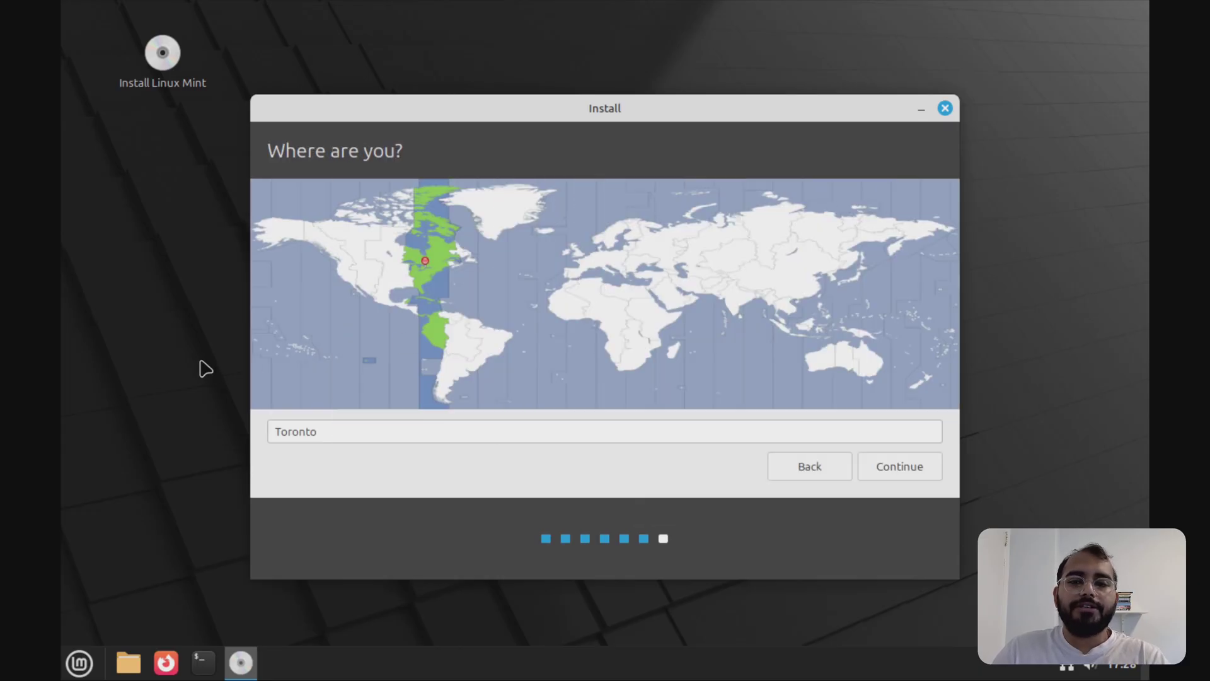
Step: Keep Toronto as the location and enter the user's name
{"action": "left_click", "coordinate": [898, 466]}
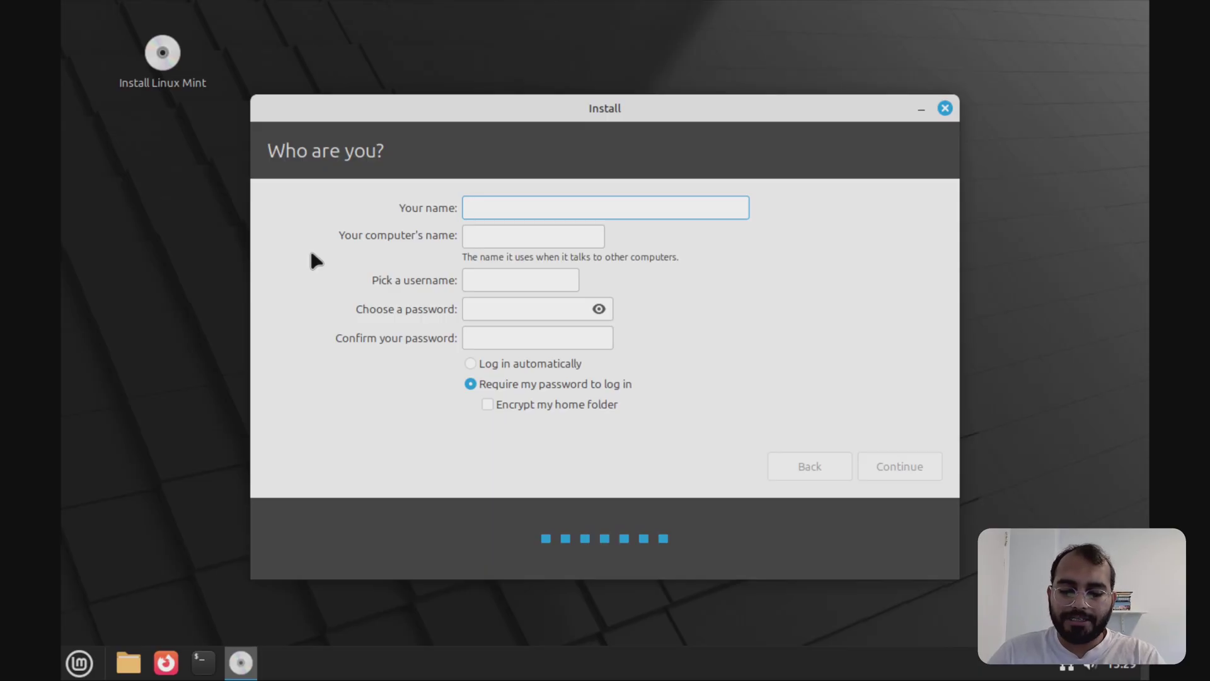
{"action": "type", "text": "r"}
{"action": "key", "text": "BackSpace"}
{"action": "type", "text": "realiq"}
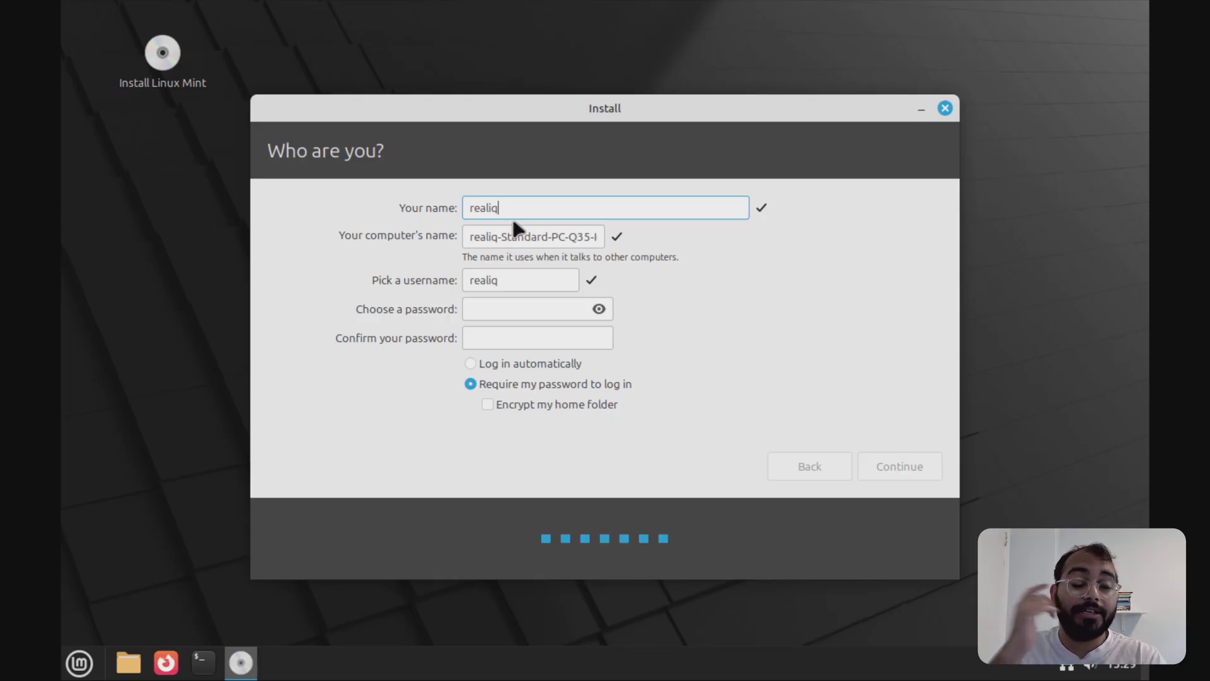
Step: Replace the generated part of the computer name with a custom hostname
{"action": "left_click_drag", "start_coordinate": [502, 235], "coordinate": [657, 247]}
{"action": "type", "text": "realiq-re"}
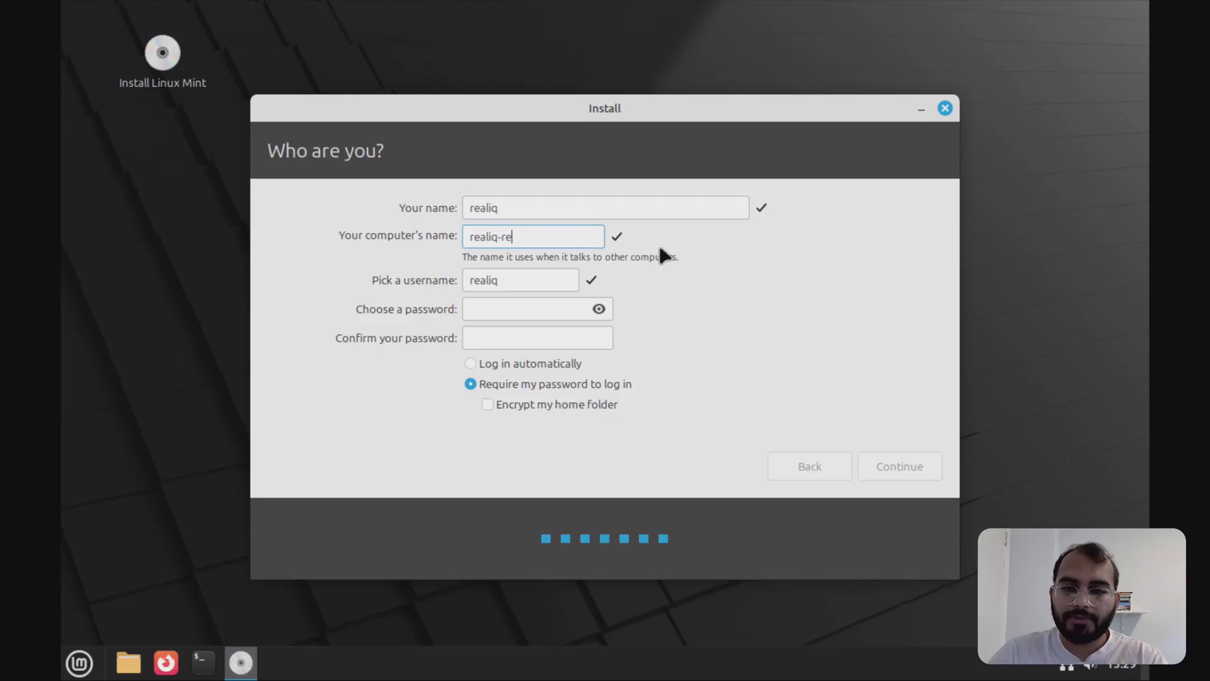
{"action": "key", "text": "BackSpace"}
{"action": "key", "text": "BackSpace"}
{"action": "key", "text": "BackSpace"}
{"action": "key", "text": "BackSpace"}
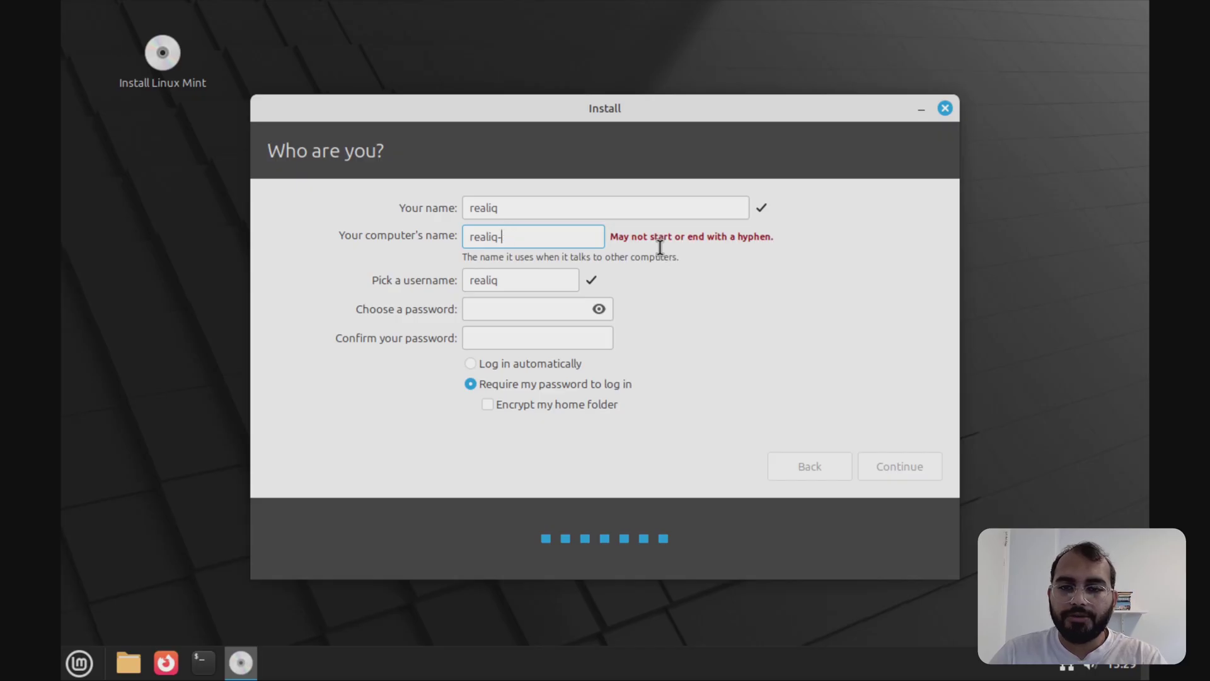
{"action": "type", "text": "pc"}
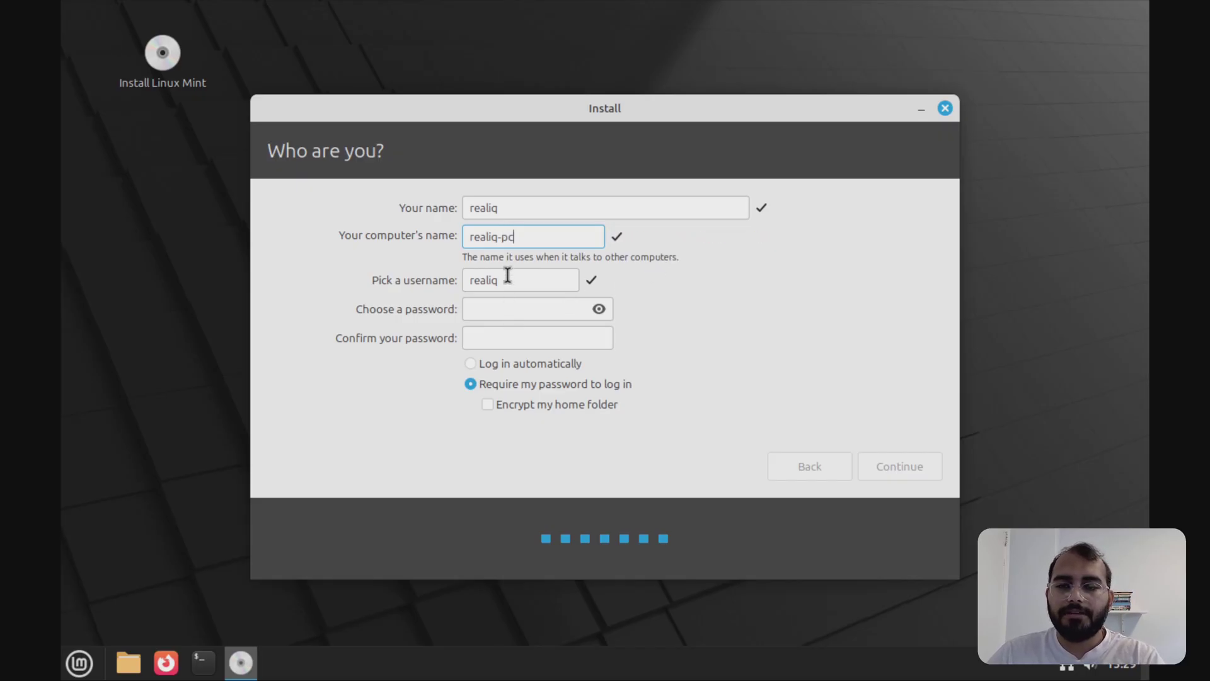
{"action": "left_click", "coordinate": [507, 276]}
Step: Enter and confirm the account password, then start the installation
{"action": "left_click", "coordinate": [505, 308]}
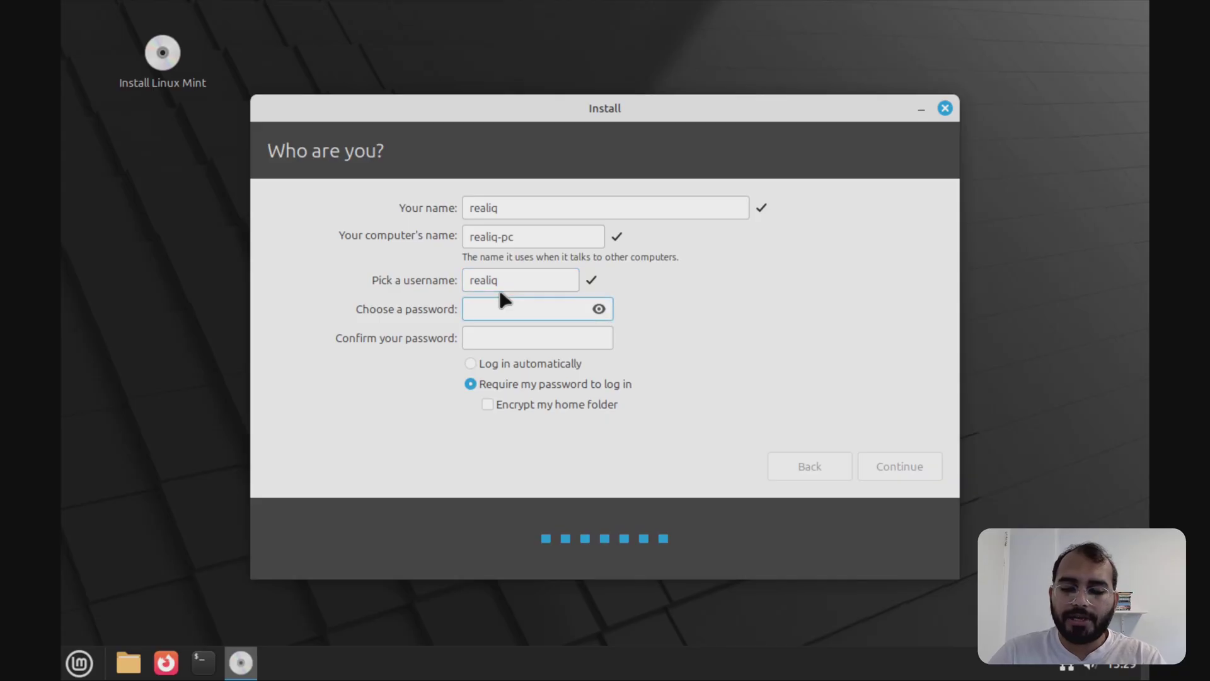
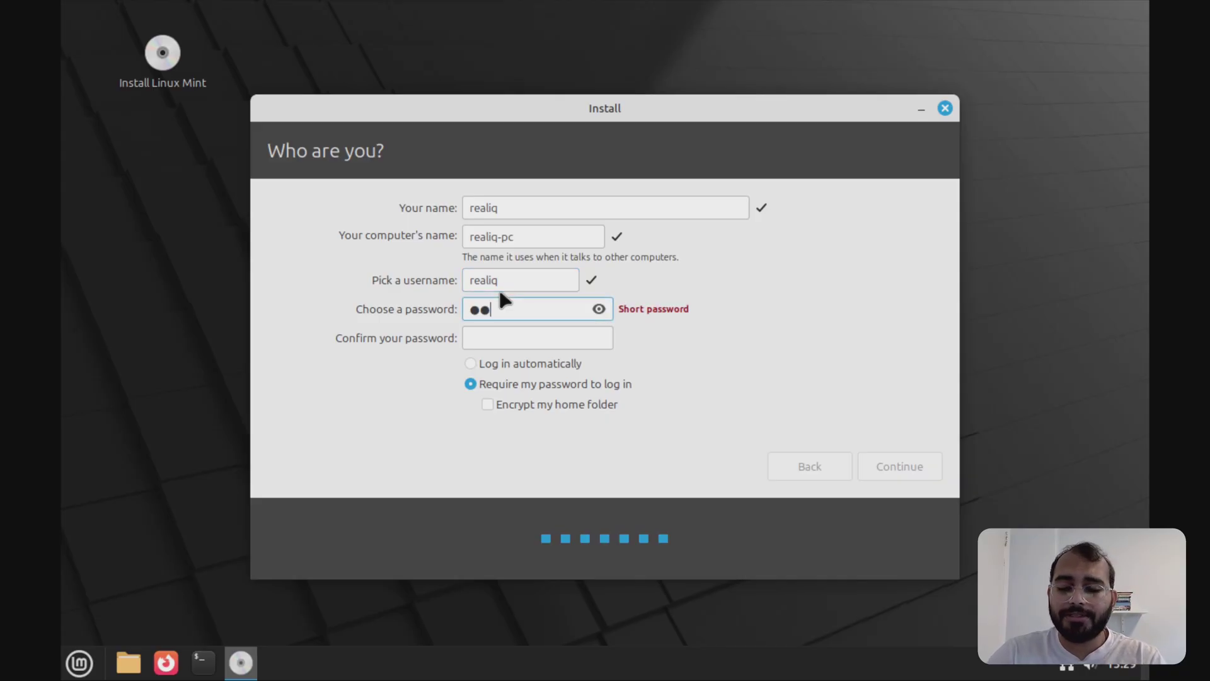
{"action": "left_click", "coordinate": [498, 336]}
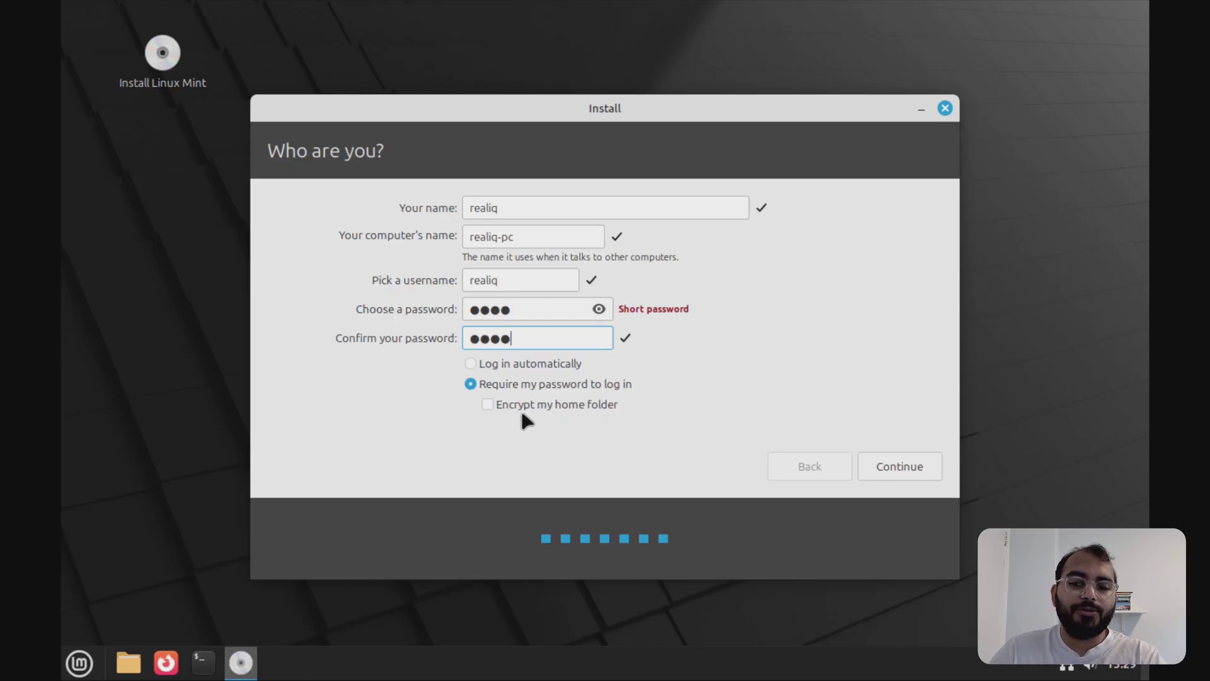
{"action": "left_click", "coordinate": [924, 468]}
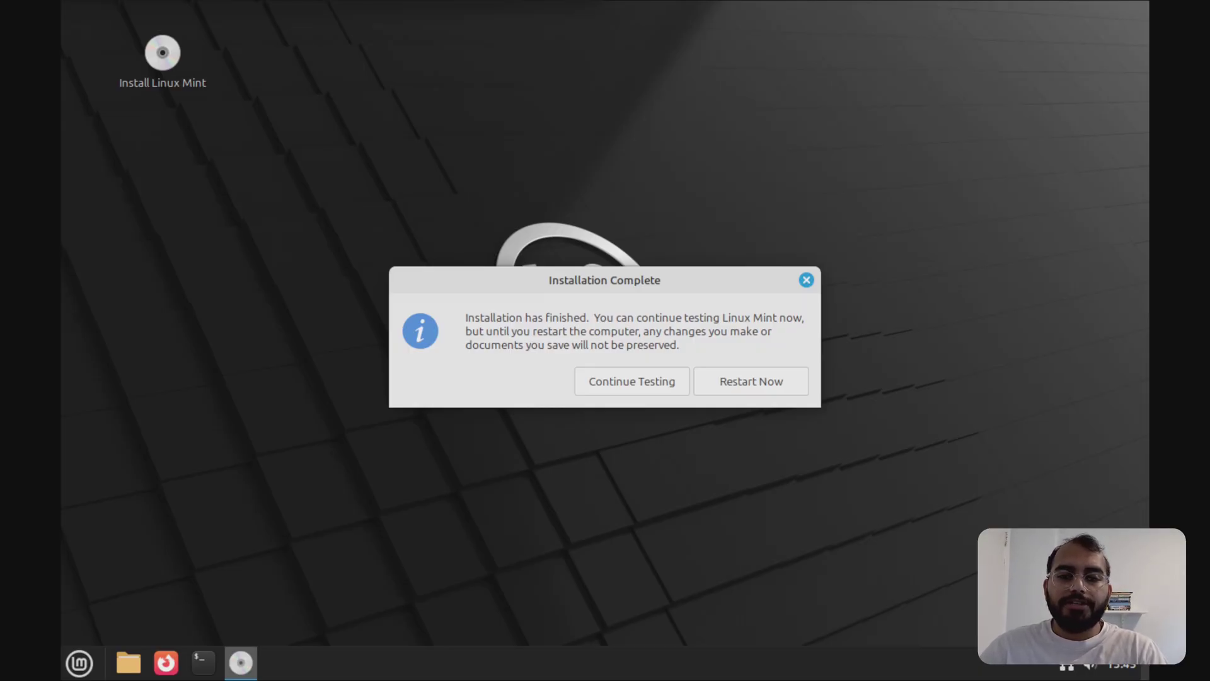
Step: Restart into the new system, confirm medium removal, and switch the VM view to fullscreen
{"action": "left_click", "coordinate": [749, 382]}
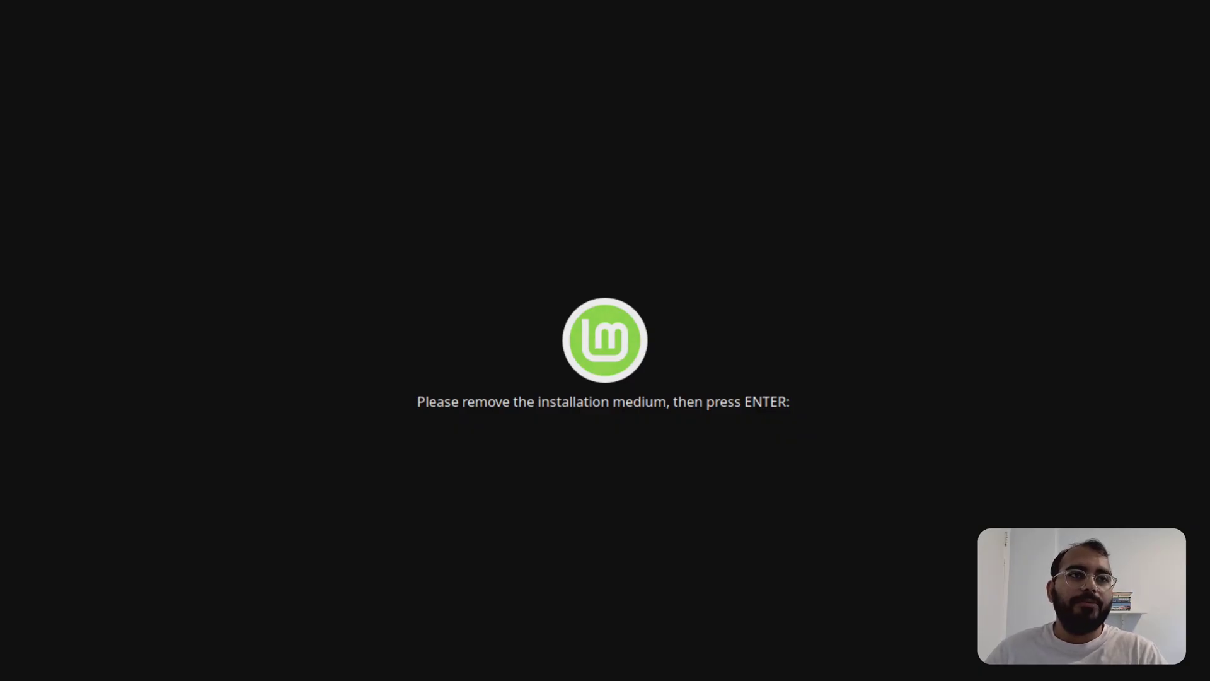
{"action": "key", "text": "Return"}
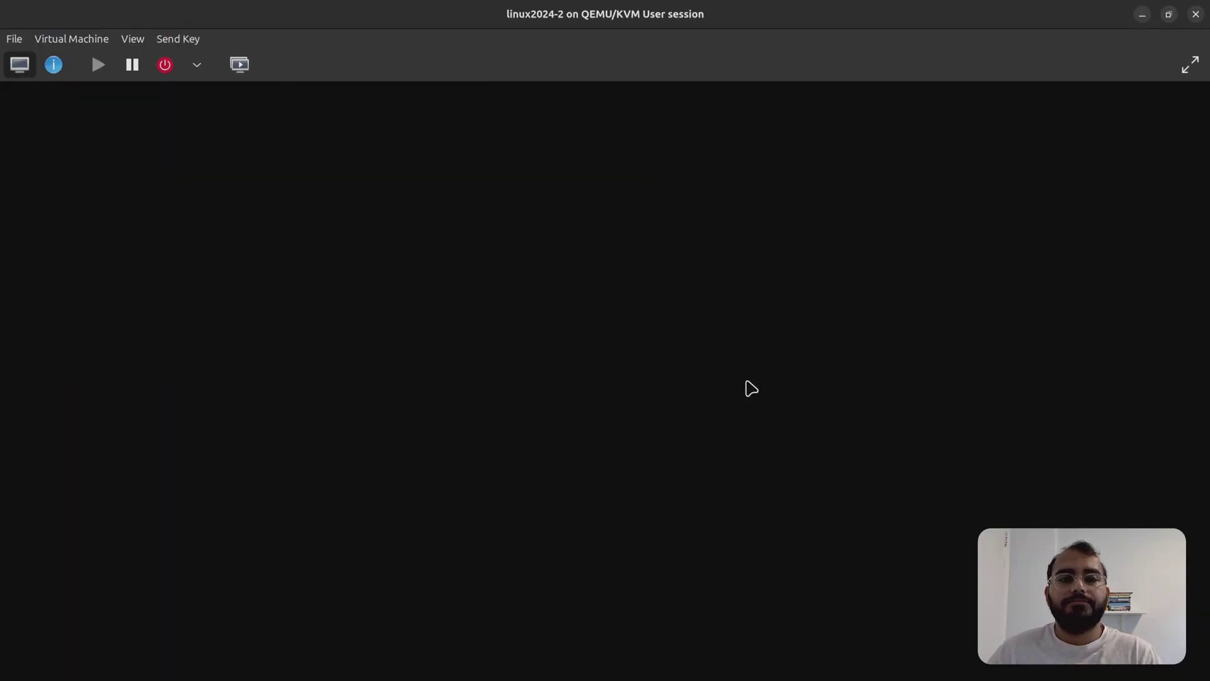
{"action": "left_click", "coordinate": [1191, 66]}
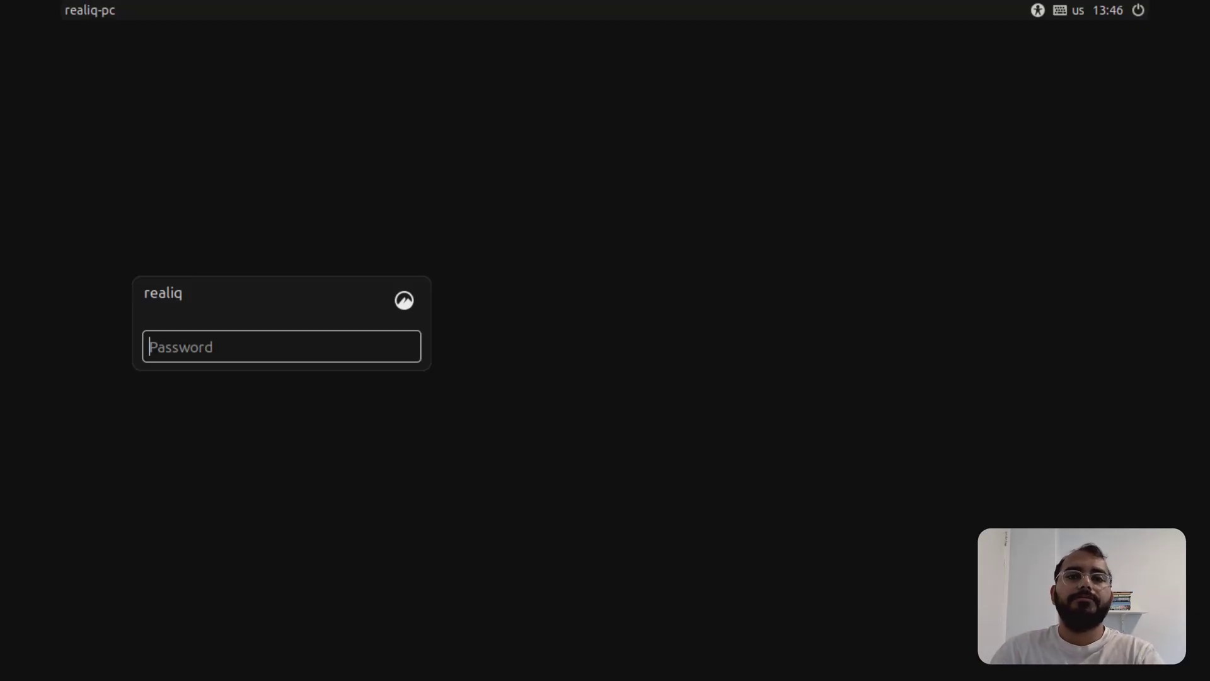
Step: Log in, untick 'Show this dialog at startup' on the Welcome screen, and close the Welcome window
{"action": "type", "text": "••••"}
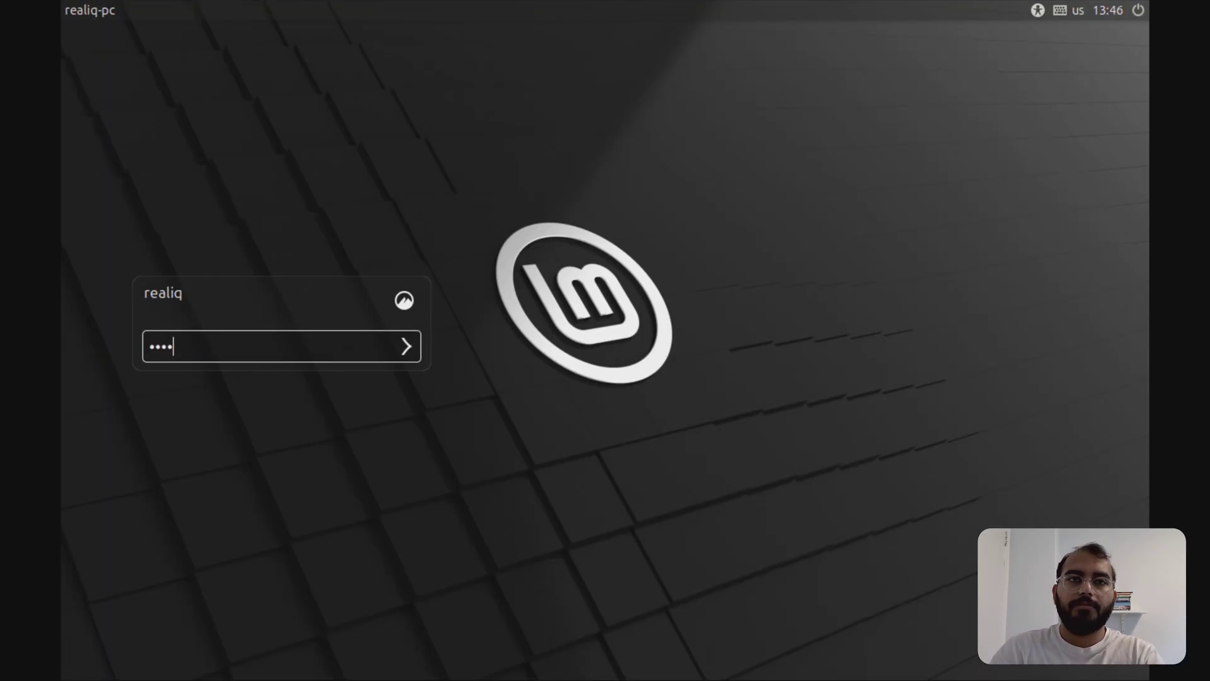
{"action": "key", "text": "Return"}
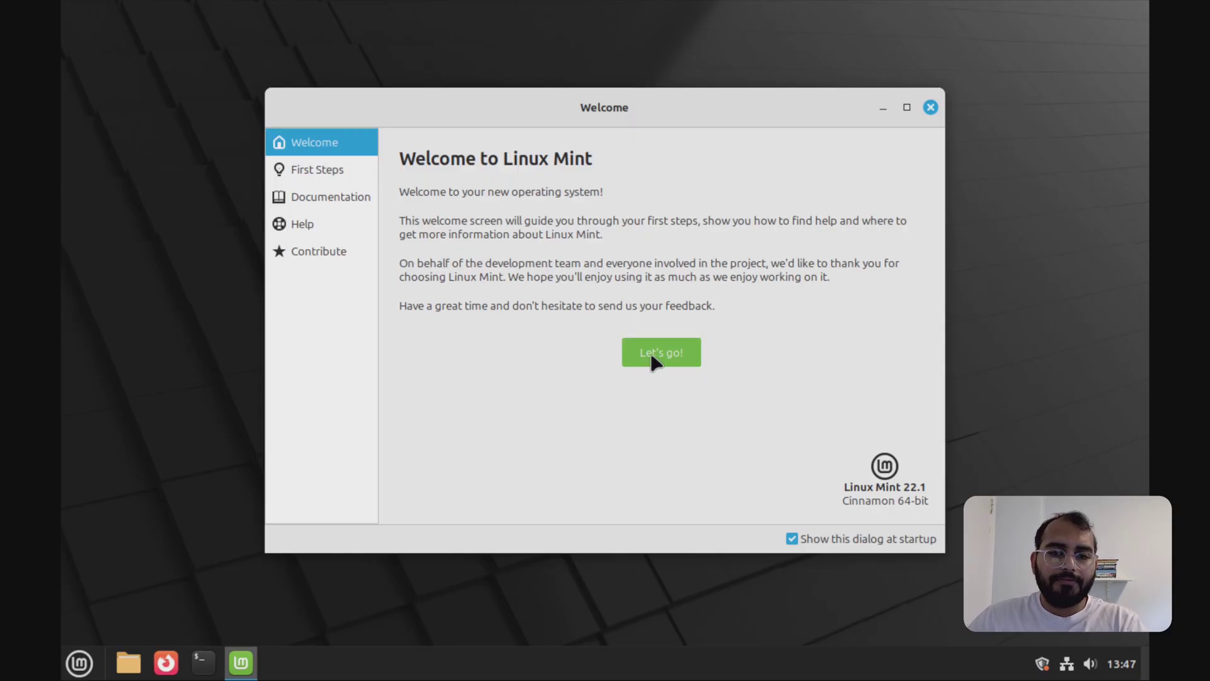
{"action": "left_click", "coordinate": [791, 539]}
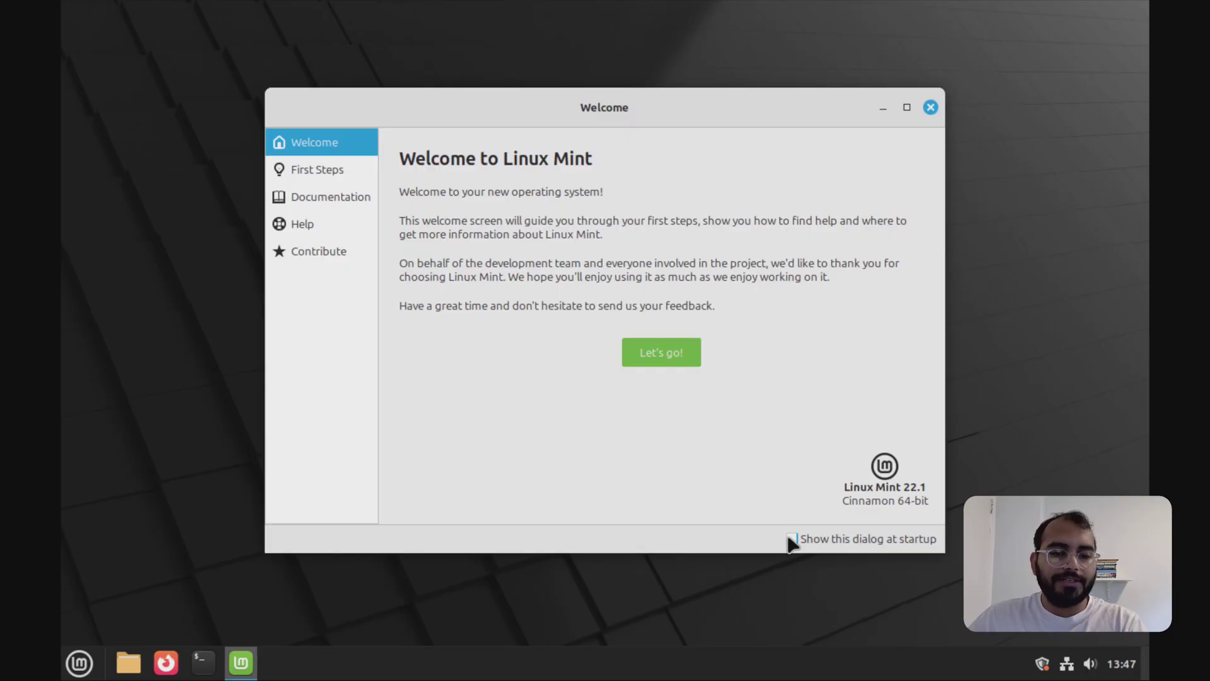
{"action": "left_click", "coordinate": [649, 351]}
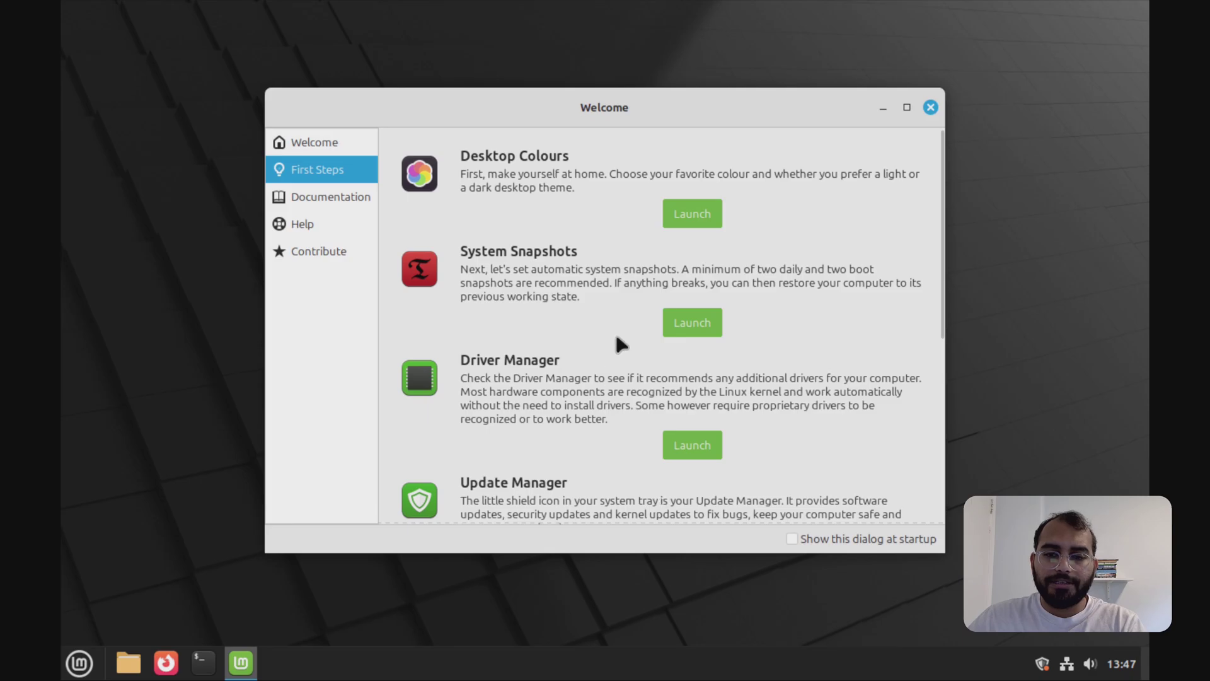
{"action": "scroll", "coordinate": [608, 409], "scroll_direction": "down", "scroll_amount": 3}
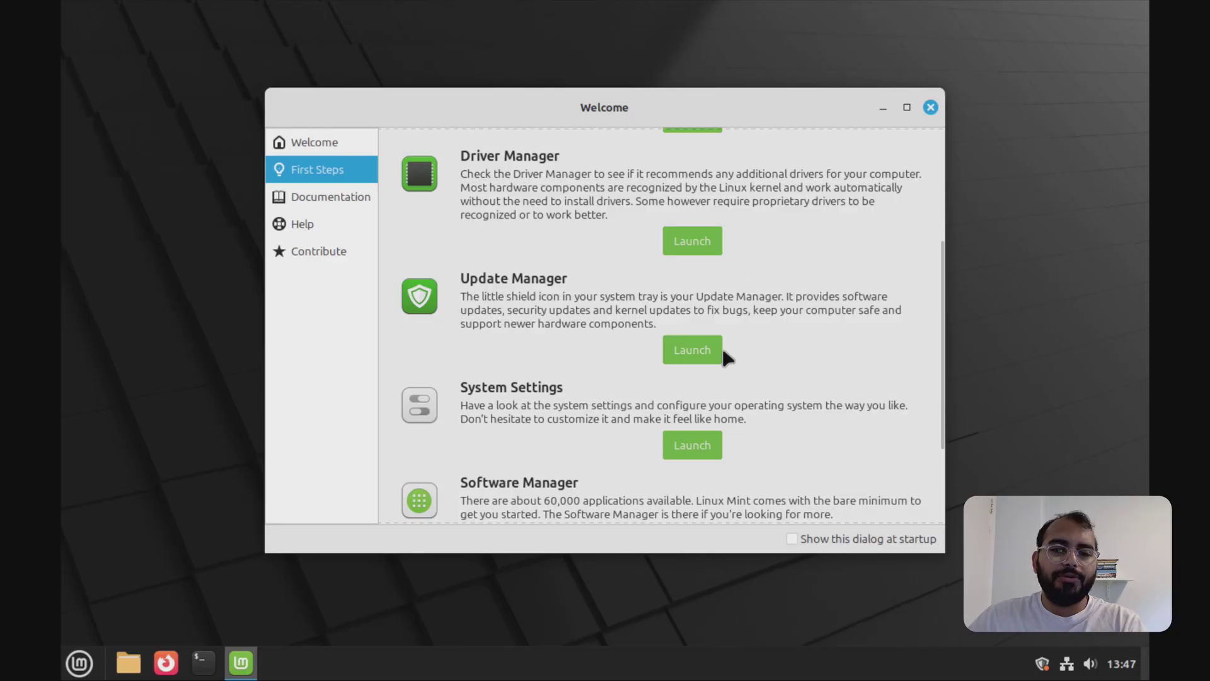
{"action": "left_click", "coordinate": [930, 107]}
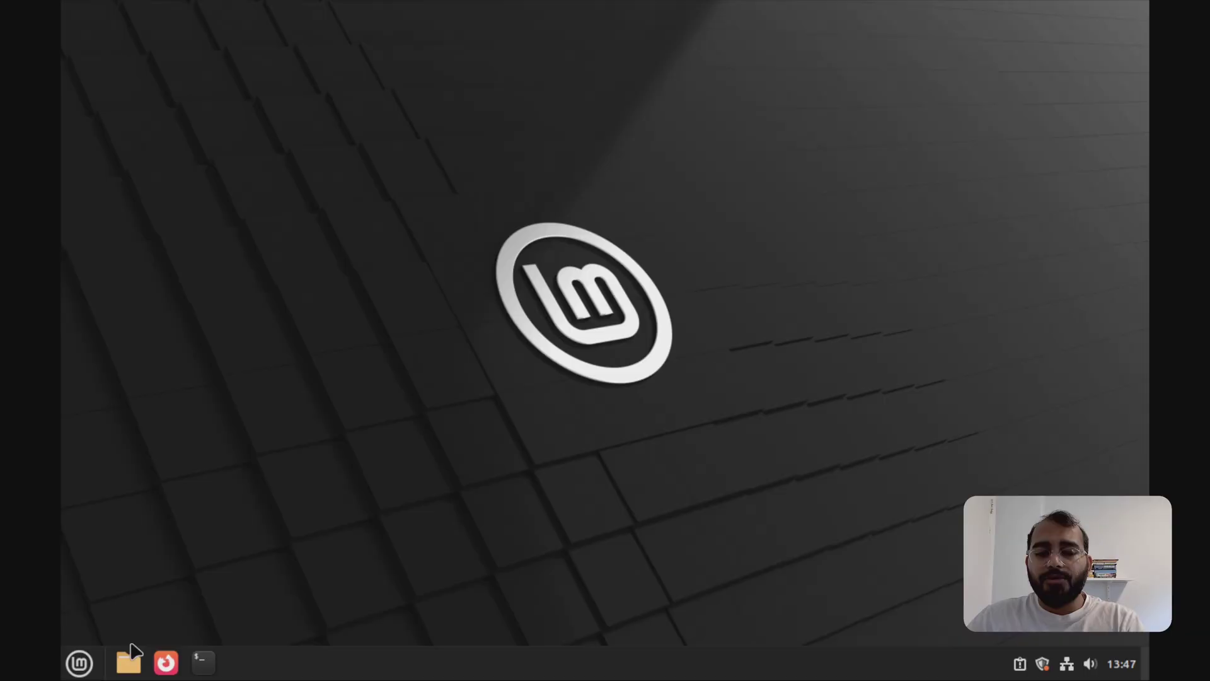
Step: Open Update Manager from the tray, accept switching to a local mirror, and authenticate with the password
{"action": "left_click", "coordinate": [1042, 666]}
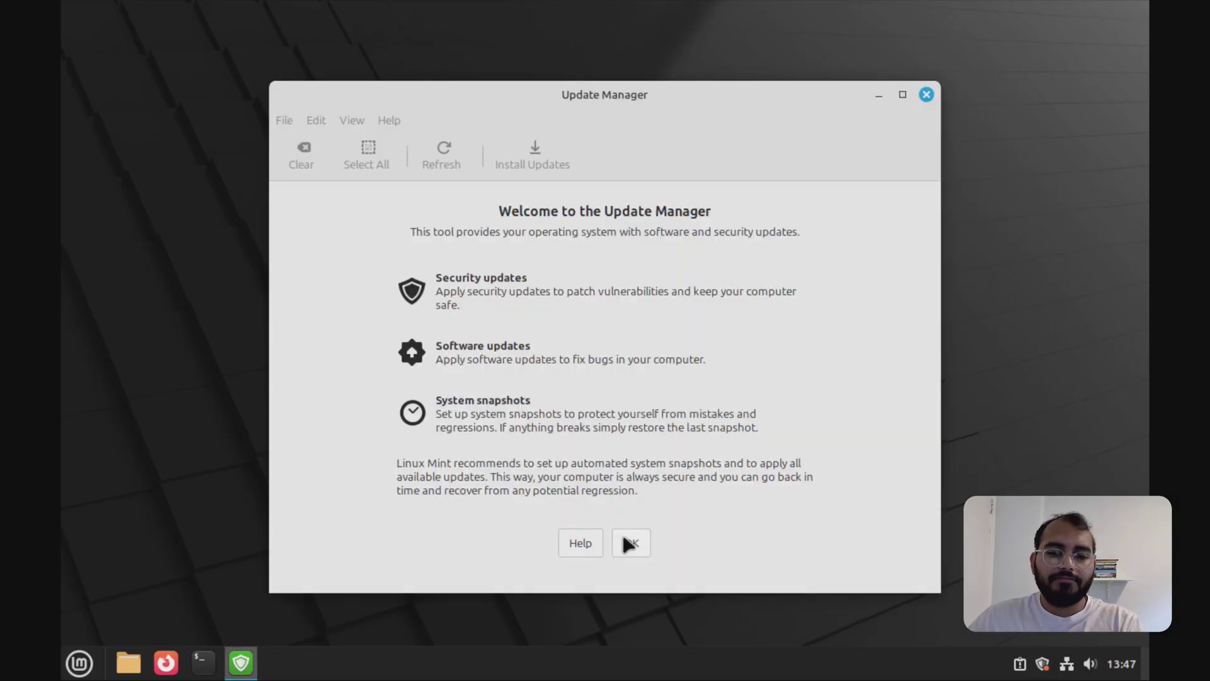
{"action": "left_click", "coordinate": [629, 541]}
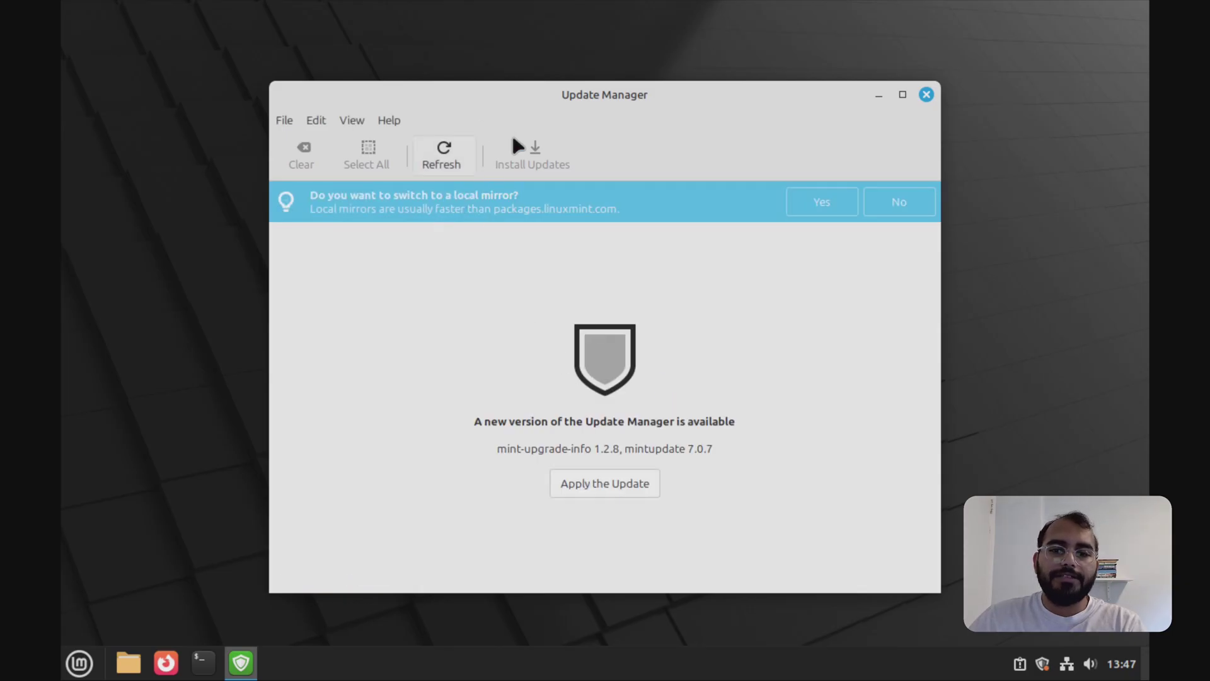
{"action": "left_click", "coordinate": [813, 203]}
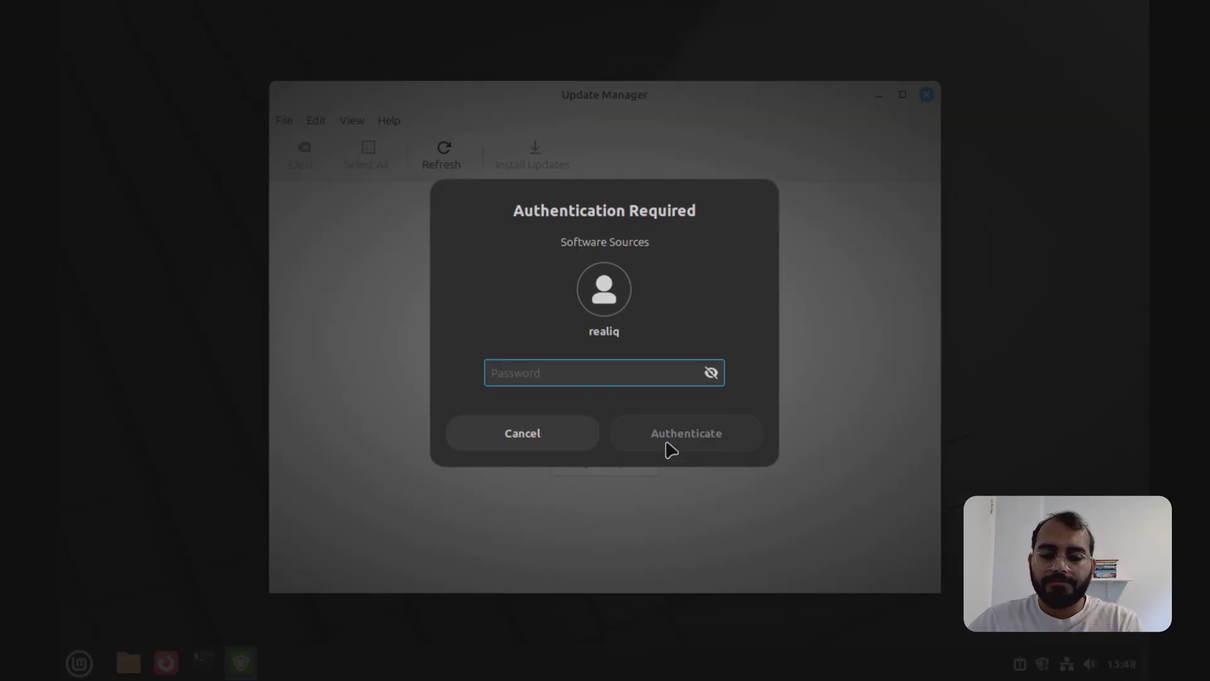
{"action": "type", "text": "****"}
{"action": "left_click", "coordinate": [667, 442]}
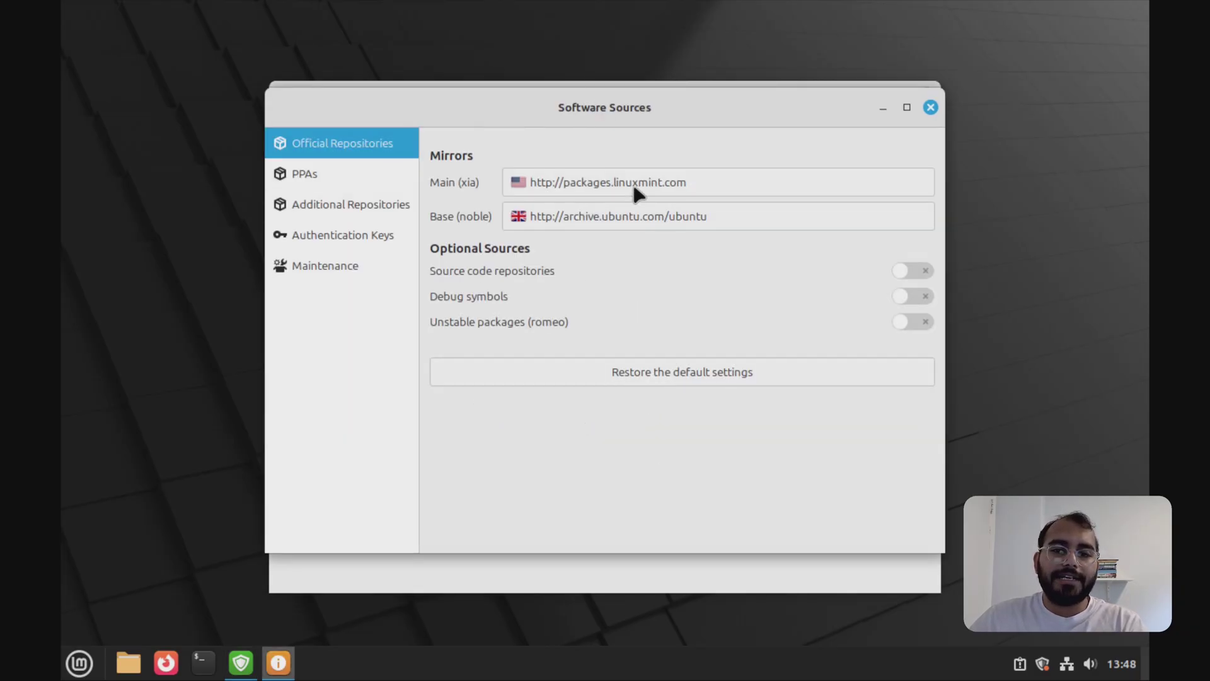
Step: Set the main mirror to mirror.csclub.uwaterloo.ca and the base mirror to archive.ubuntu.mirror.rafal.ca
{"action": "left_click", "coordinate": [633, 186]}
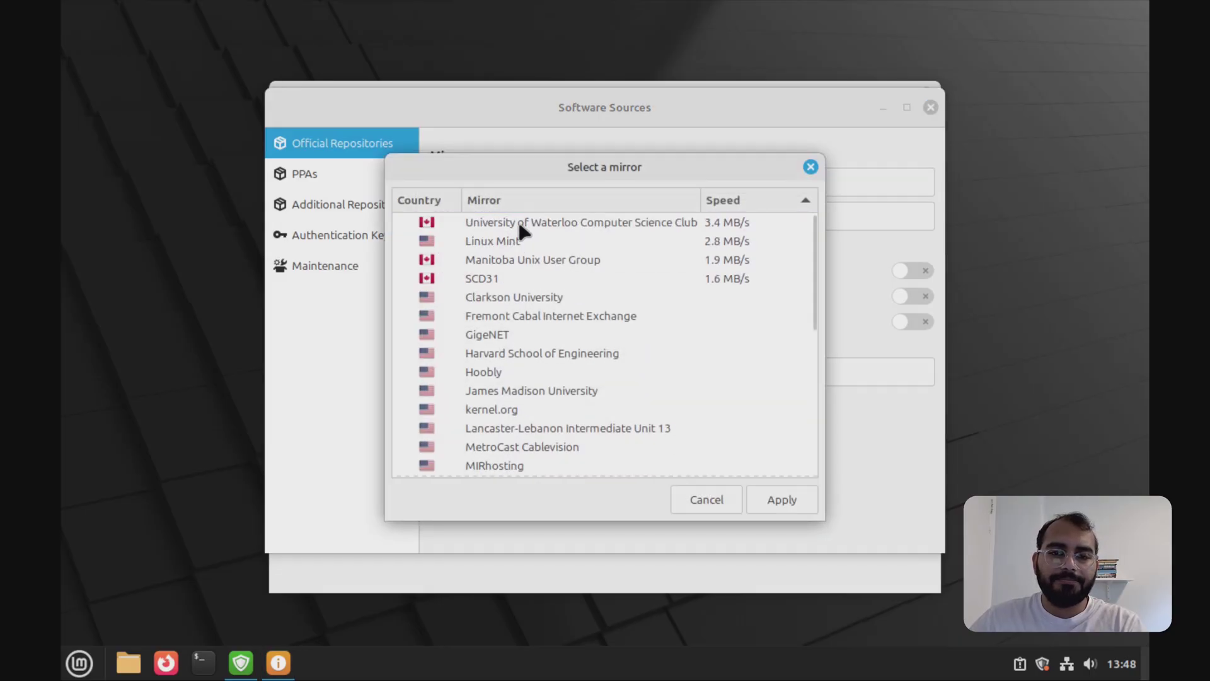
{"action": "left_click", "coordinate": [521, 224]}
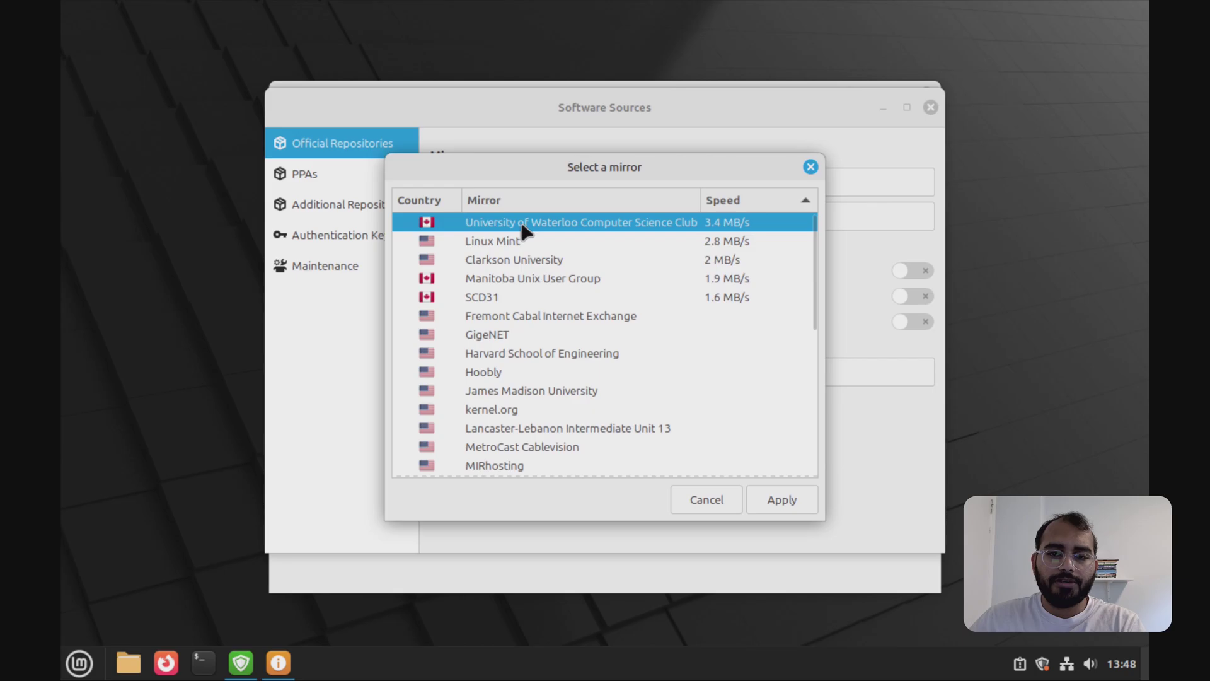
{"action": "left_click", "coordinate": [780, 505]}
{"action": "left_click", "coordinate": [561, 218]}
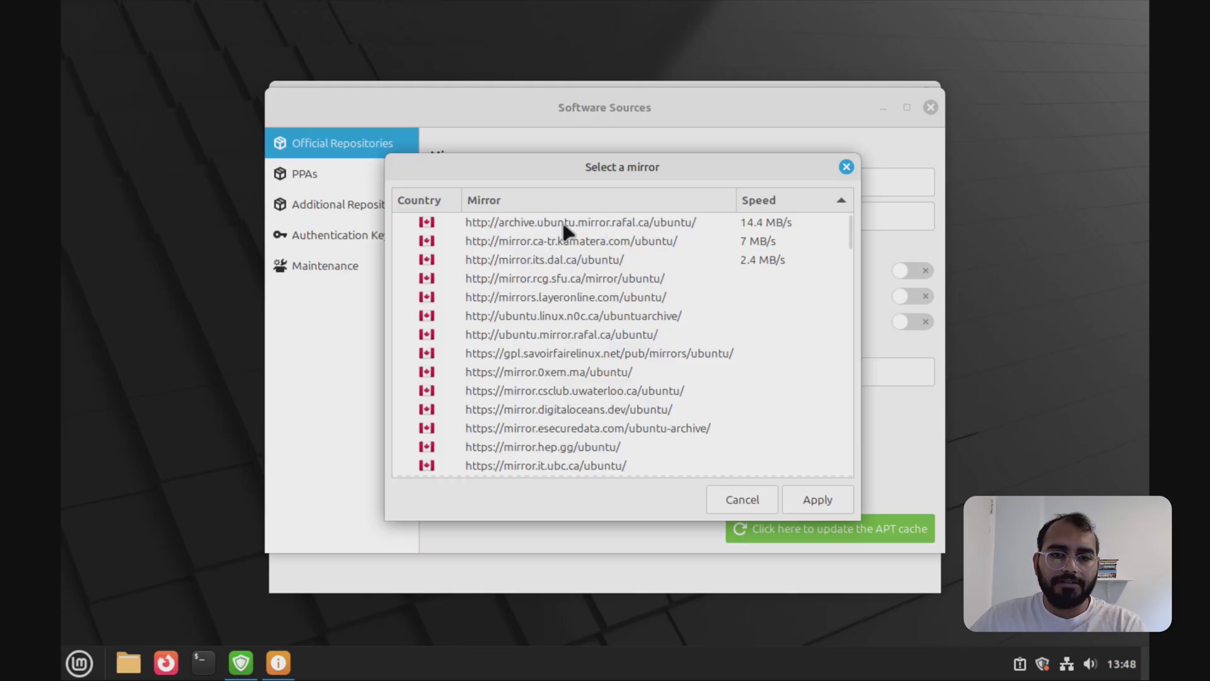
{"action": "left_click", "coordinate": [605, 222]}
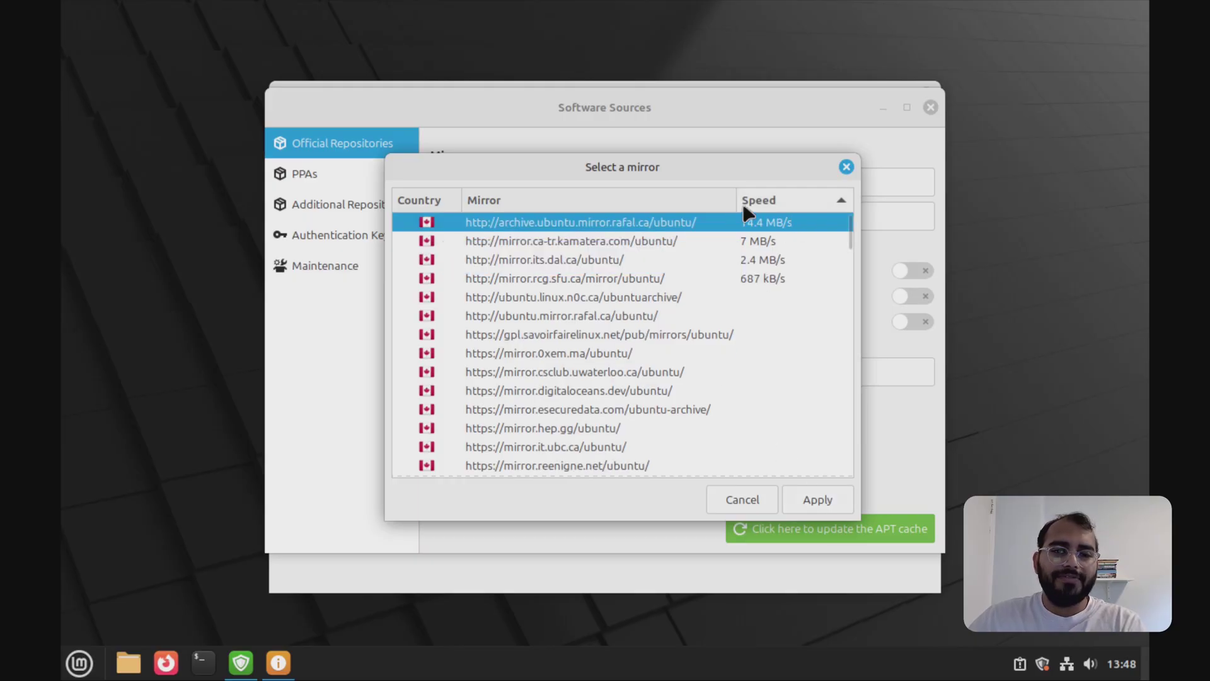
{"action": "left_click", "coordinate": [826, 502]}
Step: Refresh the APT cache, then close Software Sources and Update Manager
{"action": "left_click", "coordinate": [805, 533]}
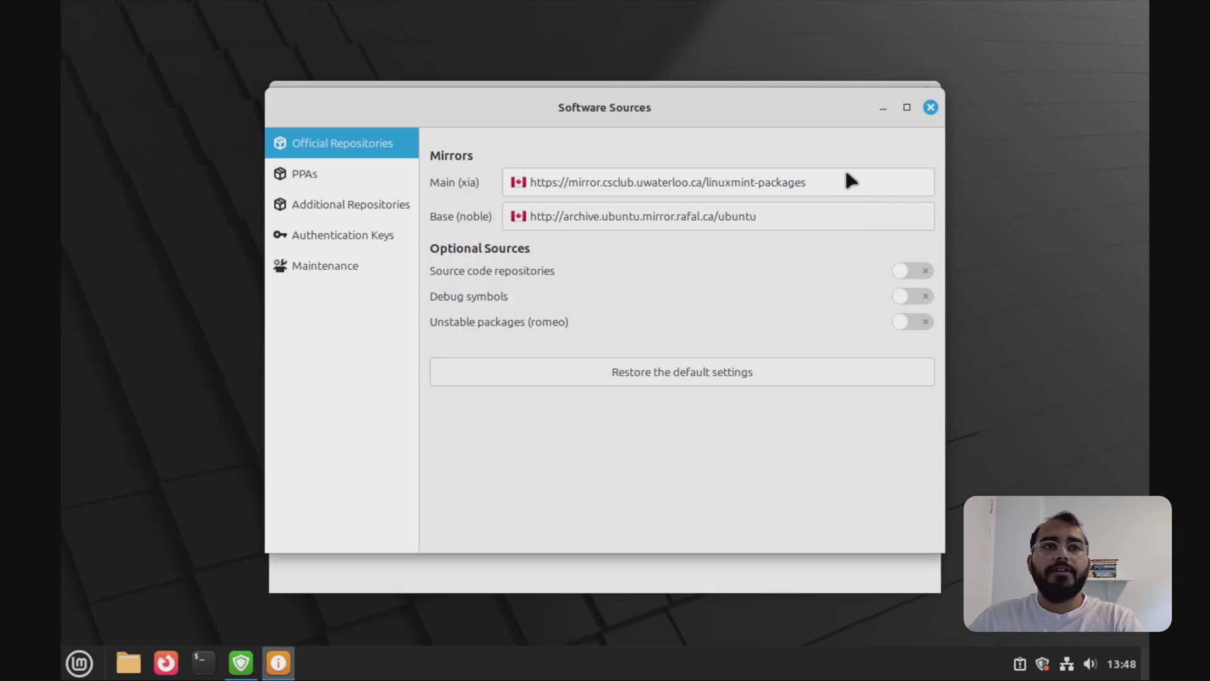
{"action": "left_click", "coordinate": [930, 107]}
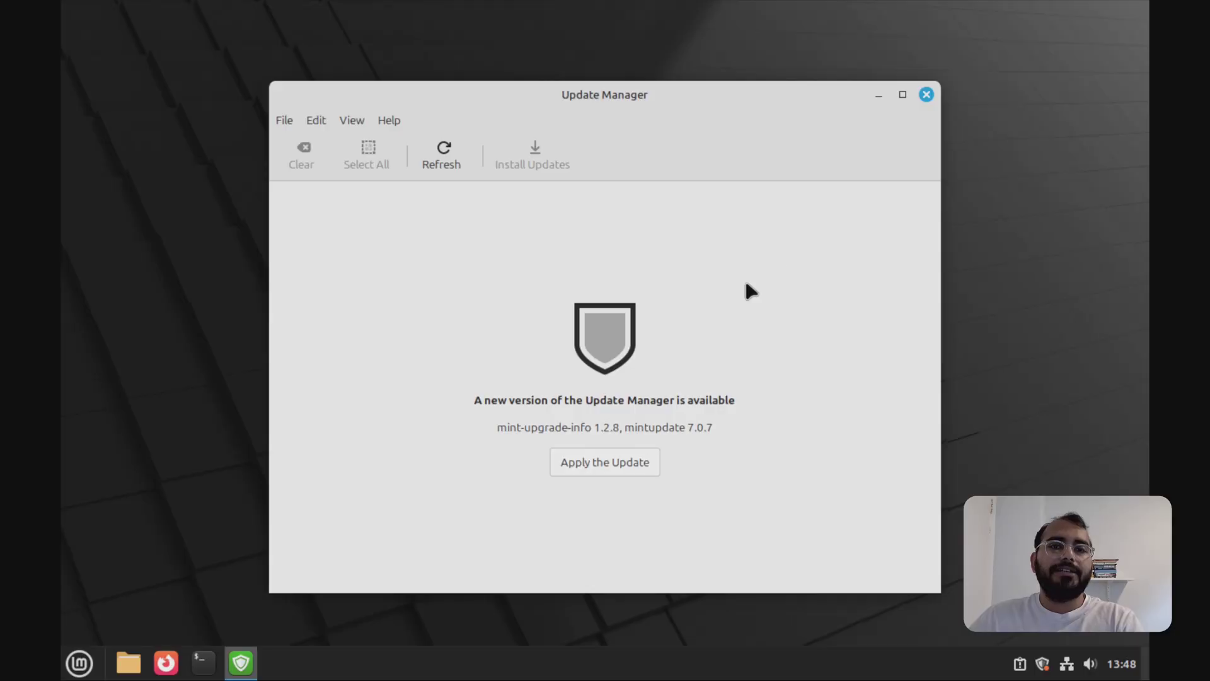
{"action": "left_click", "coordinate": [926, 96]}
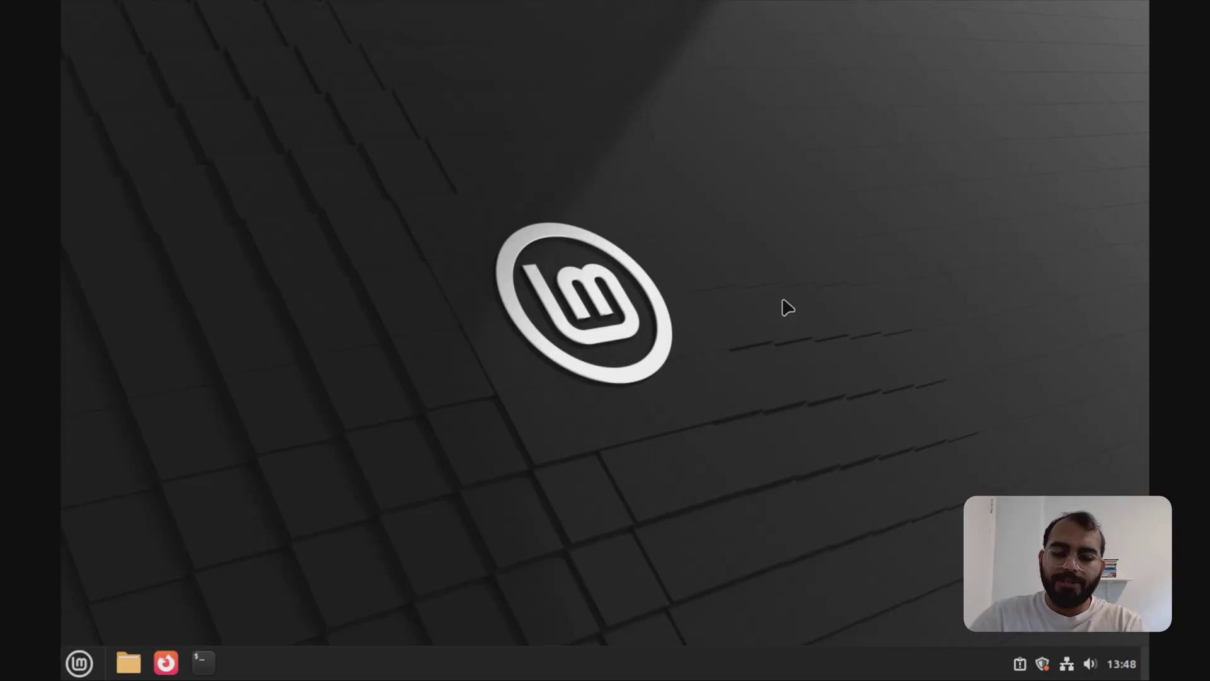
Step: Open a terminal and enter 'sudo apt update && apt upgrade' at the prompt without running it
{"action": "key", "text": "ctrl+alt+t"}
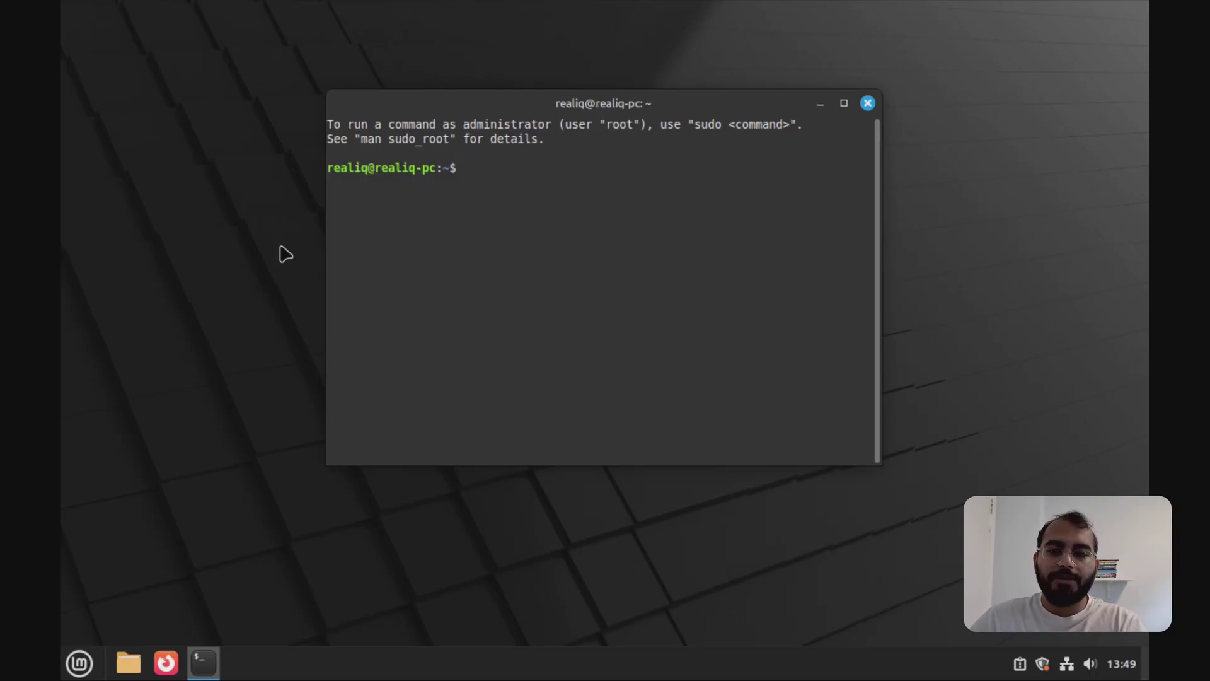
{"action": "left_click", "coordinate": [79, 662]}
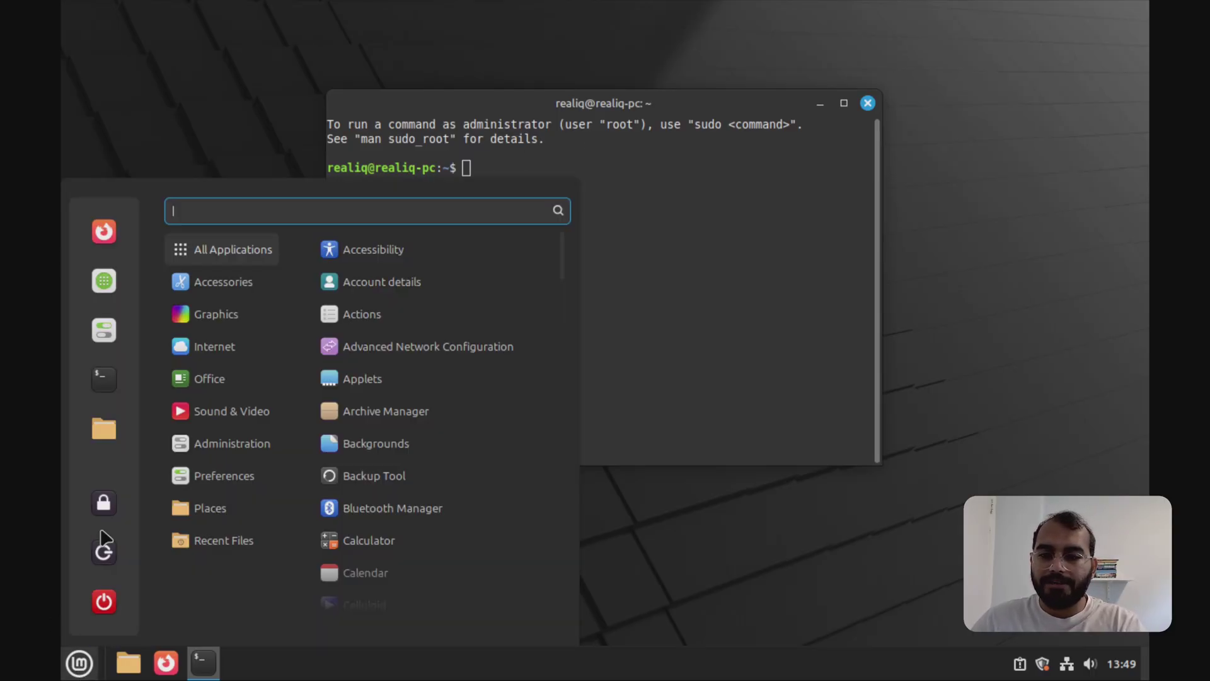
{"action": "left_click", "coordinate": [669, 225]}
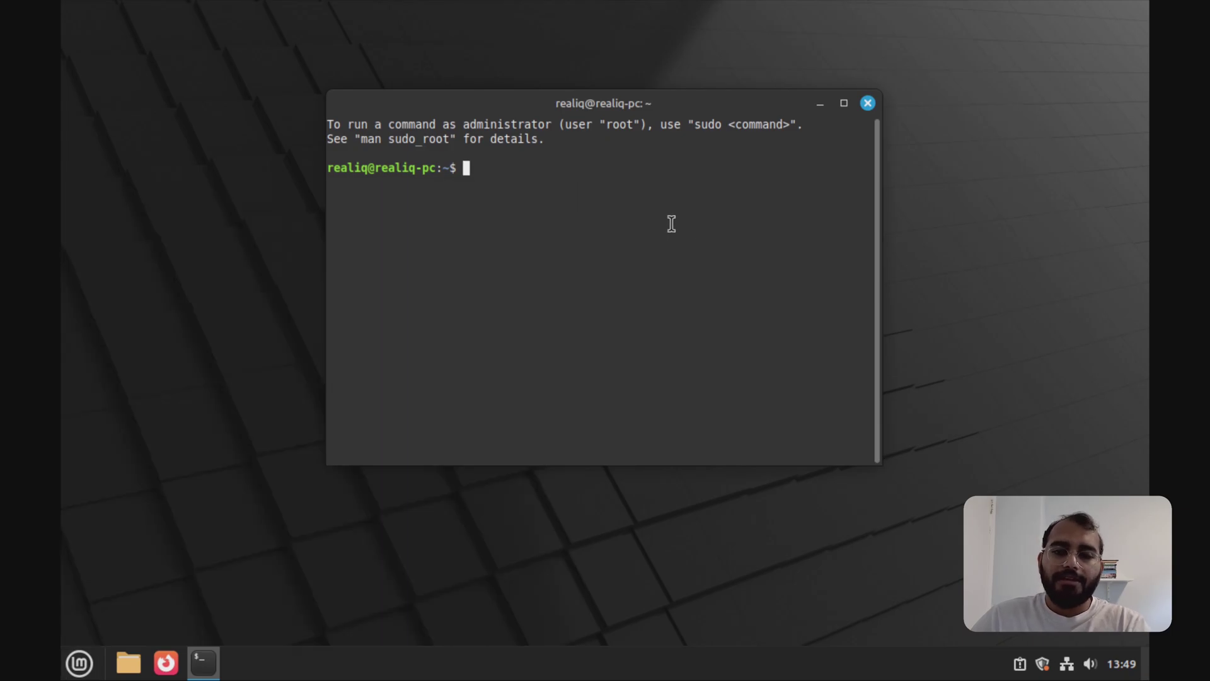
{"action": "type", "text": "sudo ap"}
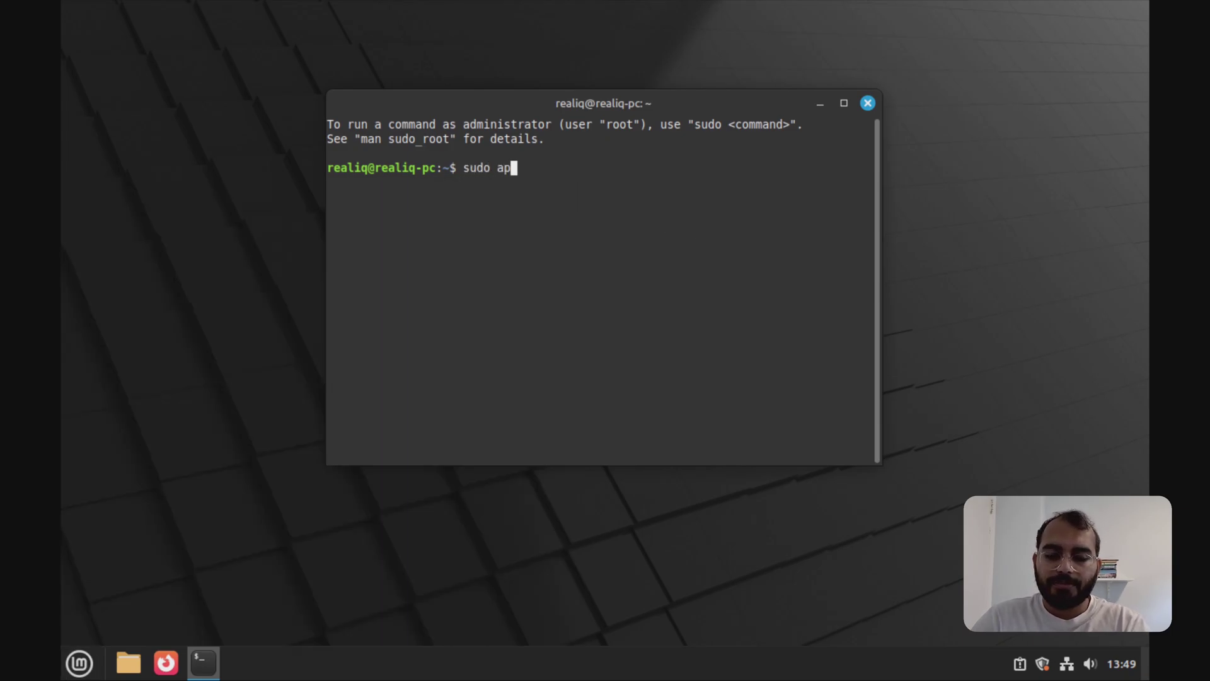
{"action": "type", "text": "t update "}
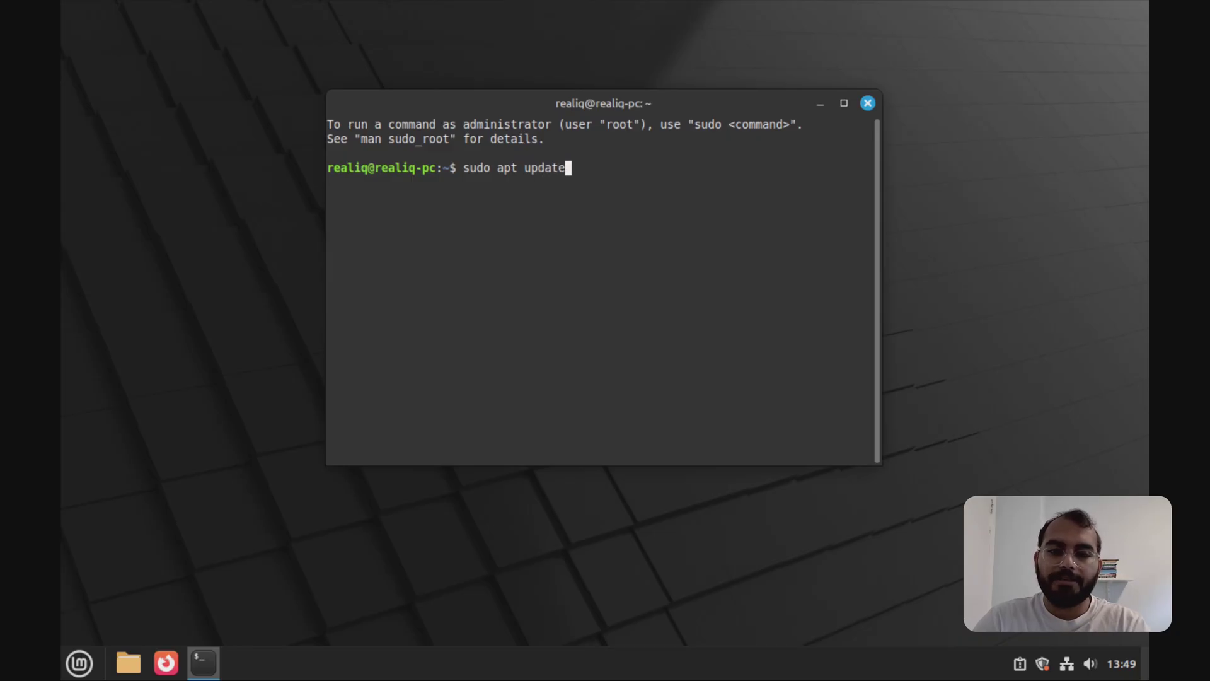
{"action": "type", "text": "&& "}
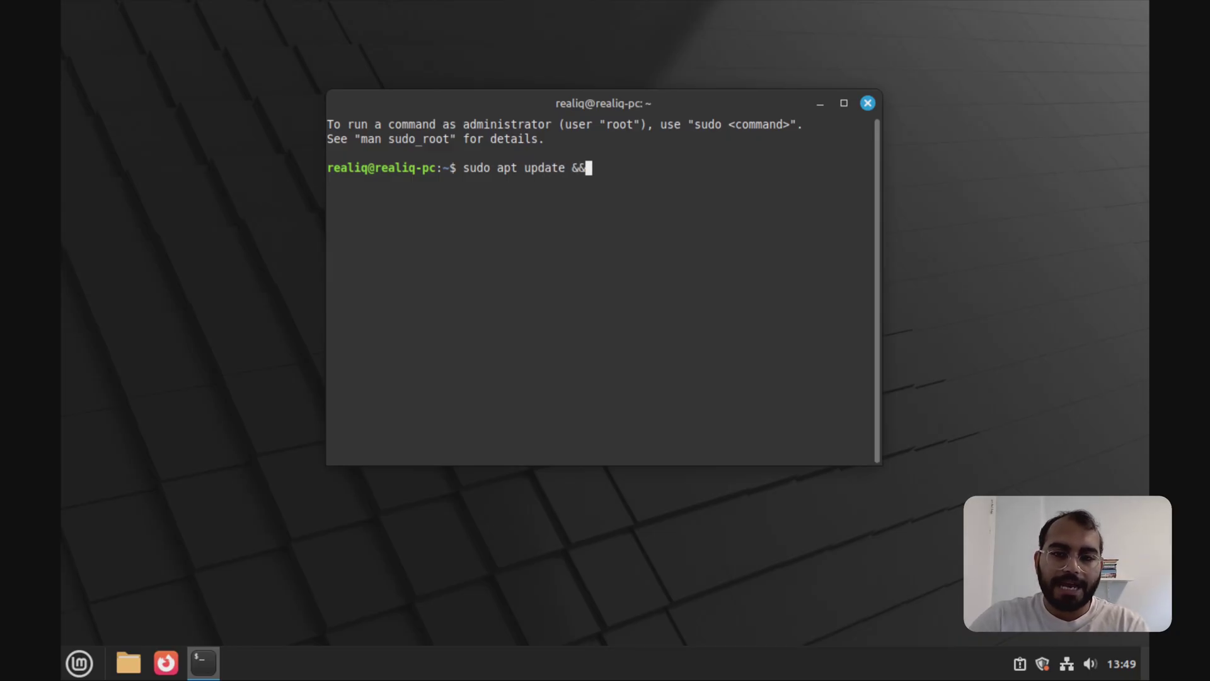
{"action": "type", "text": "apt "}
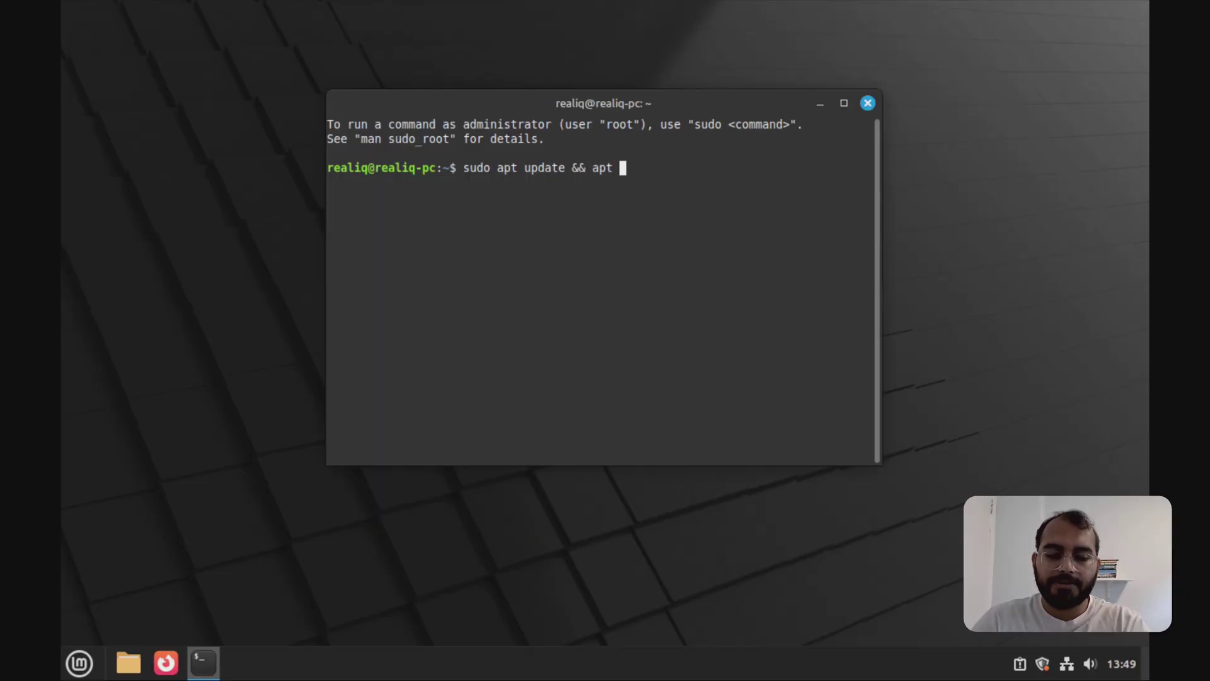
{"action": "type", "text": "upgrade"}
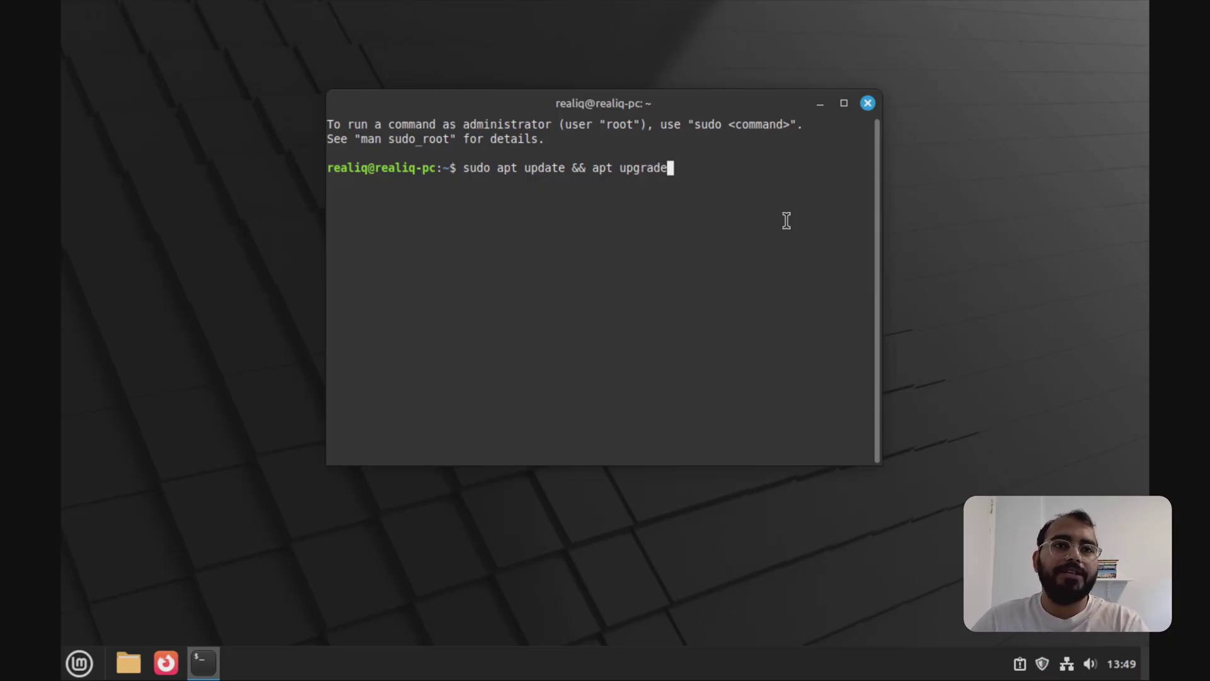
Step: Launch Firewall Configuration, authenticate, switch Status on for the Home profile, and close it
{"action": "left_click", "coordinate": [89, 649]}
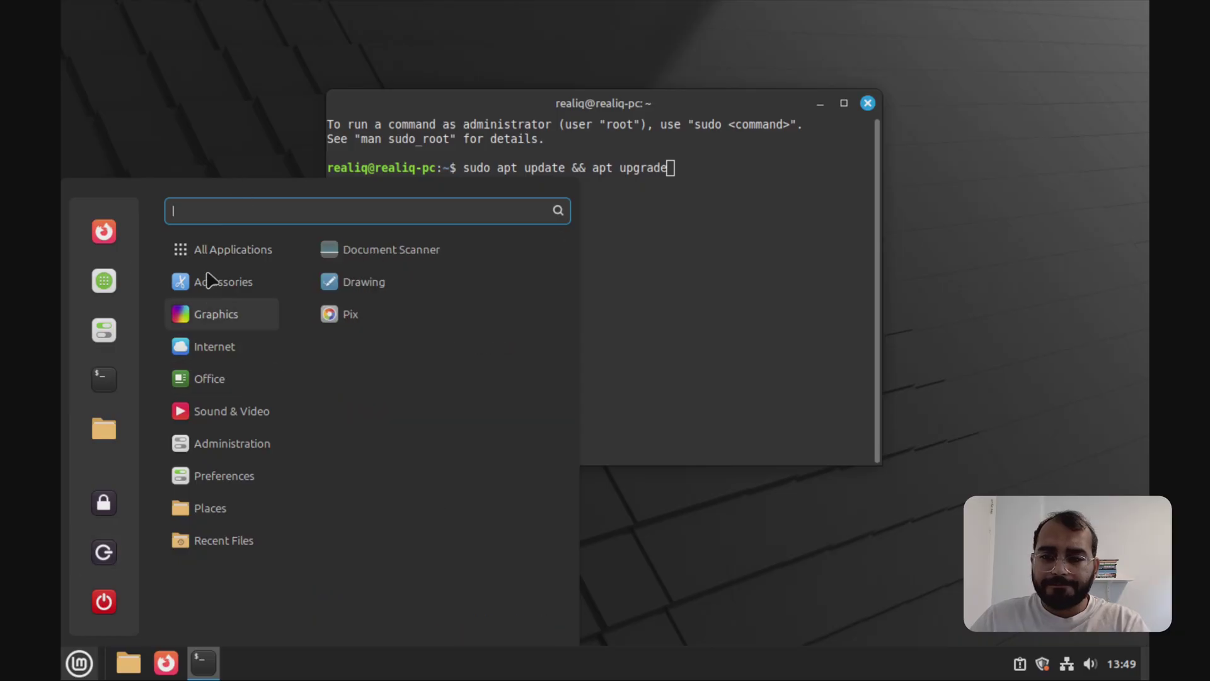
{"action": "type", "text": "fire"}
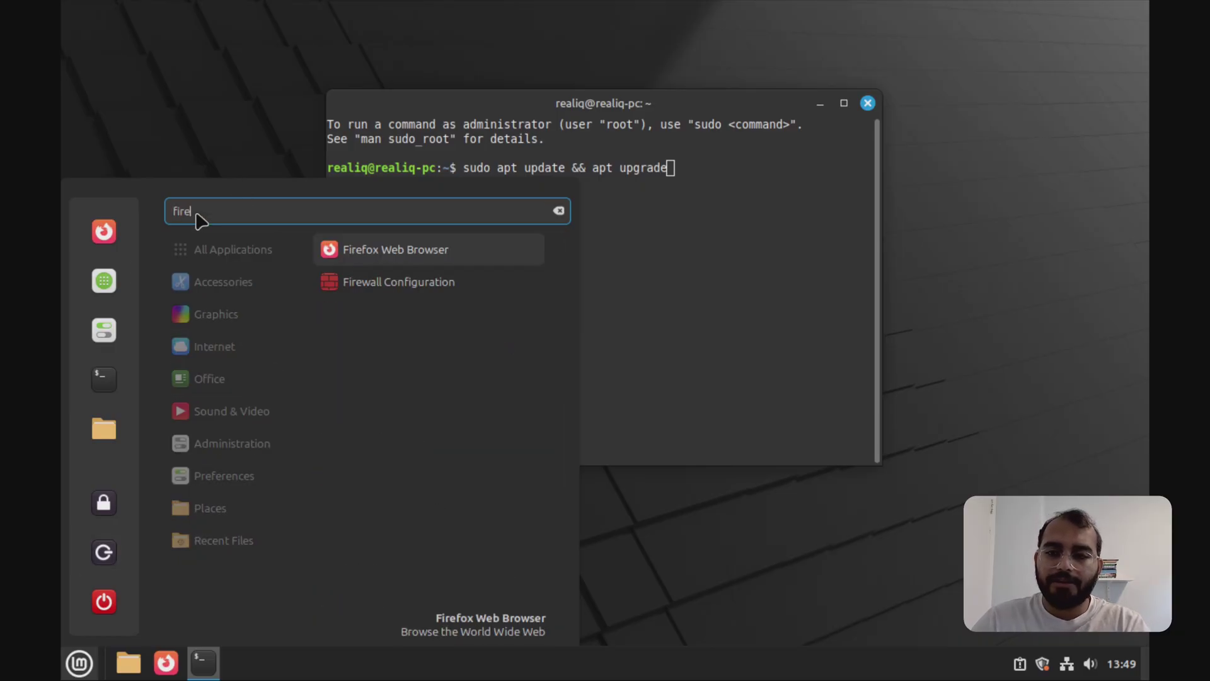
{"action": "left_click", "coordinate": [365, 287]}
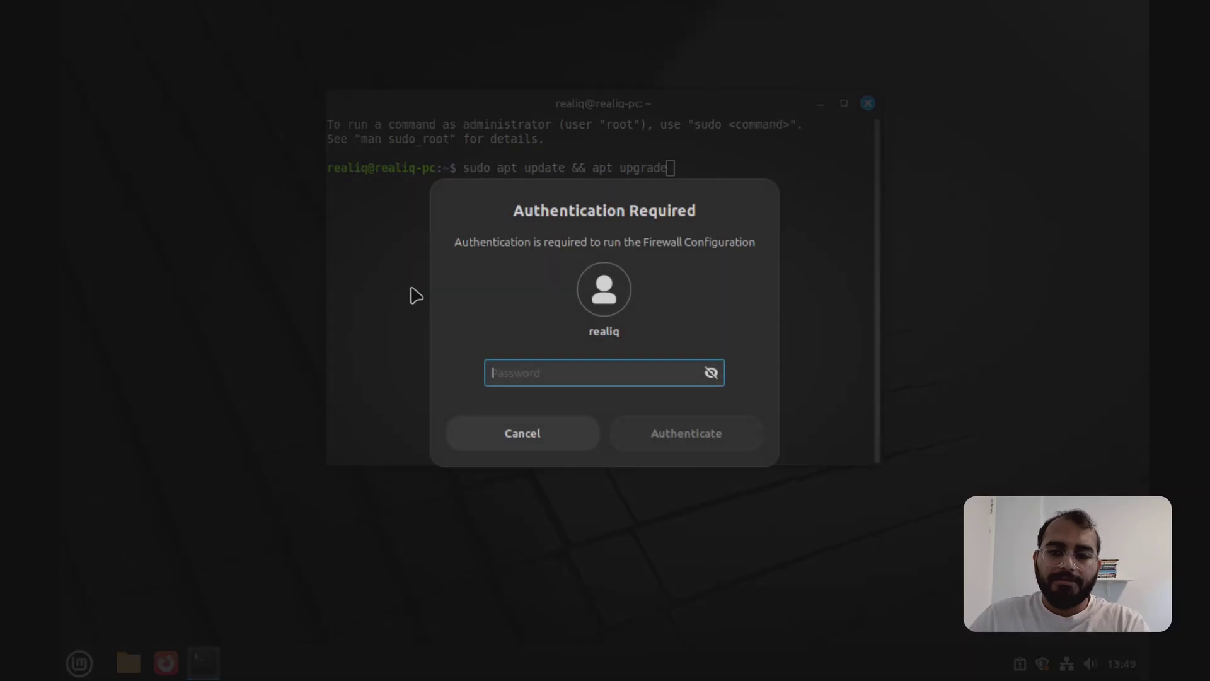
{"action": "type", "text": "••••"}
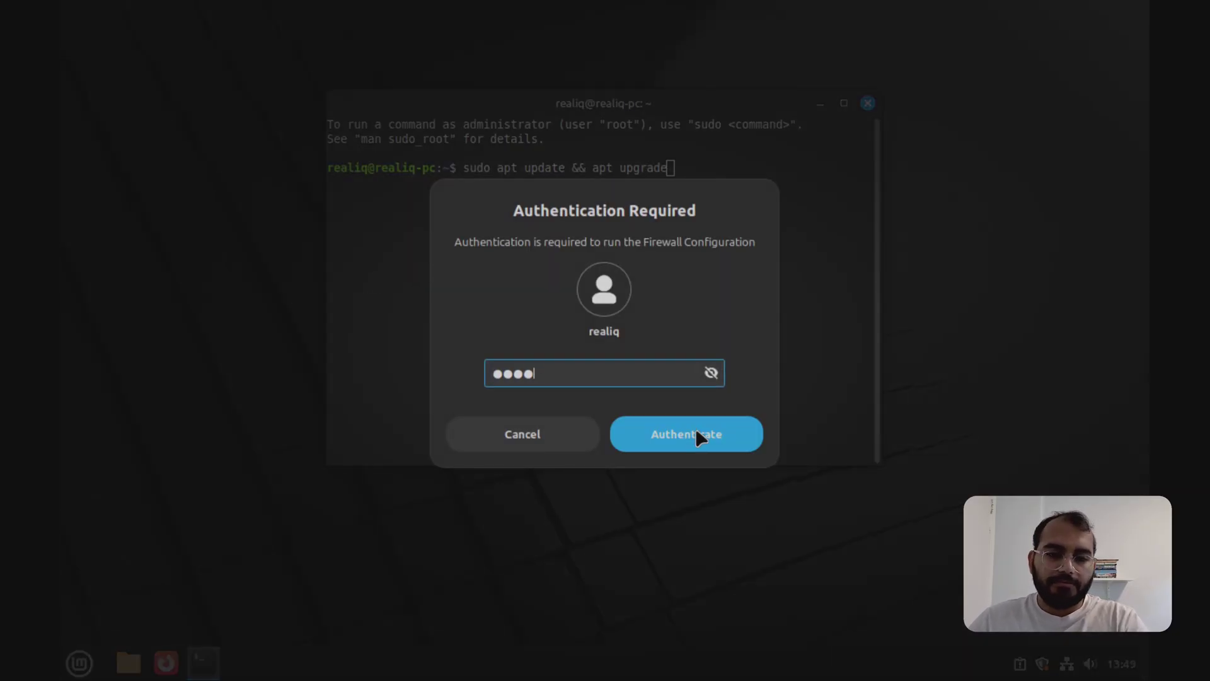
{"action": "left_click", "coordinate": [694, 429]}
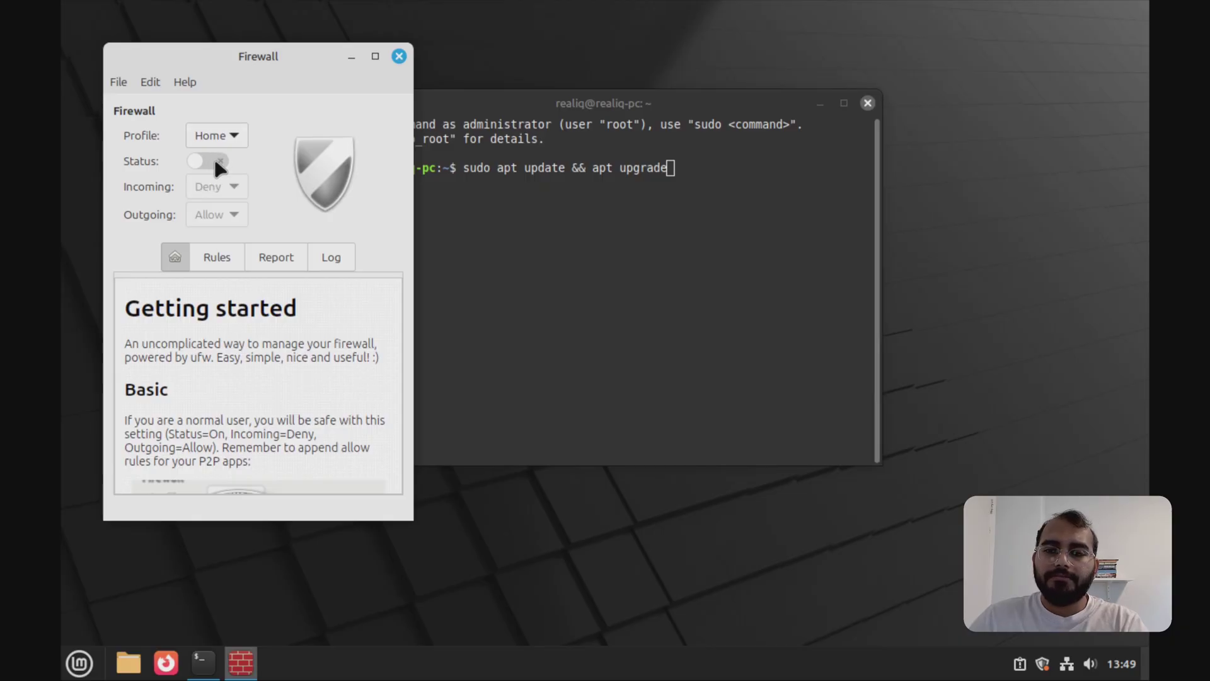
{"action": "left_click", "coordinate": [213, 161]}
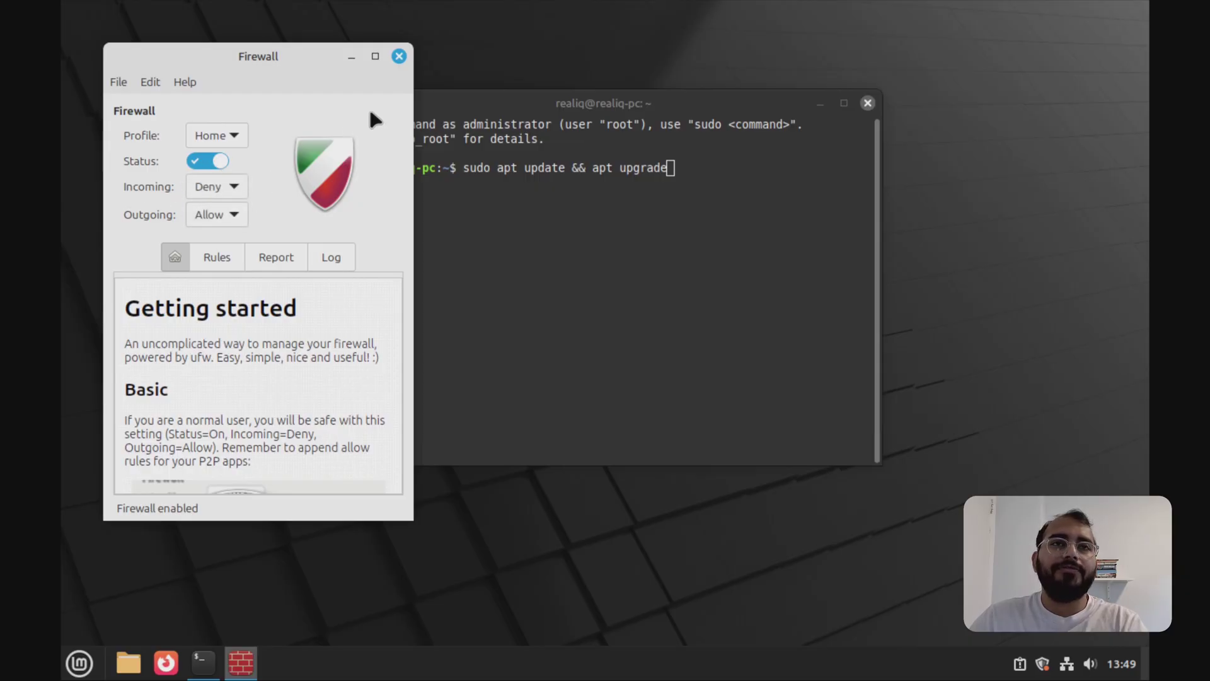
{"action": "left_click", "coordinate": [400, 57]}
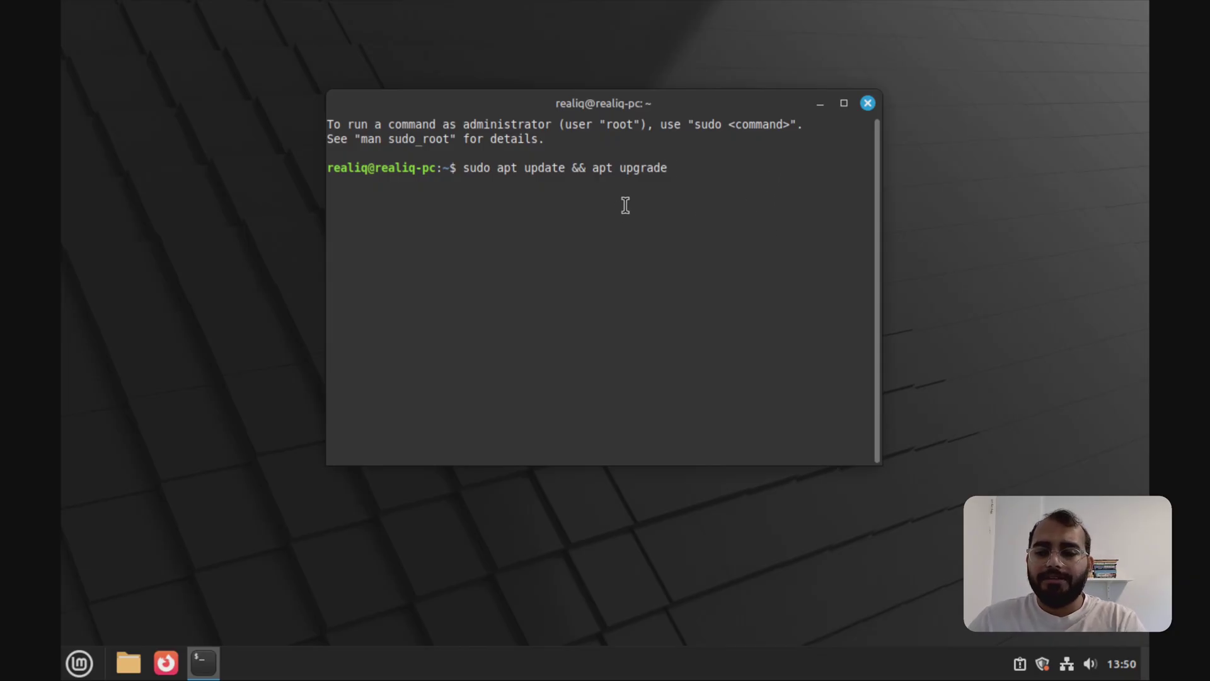
Step: Run 'sudo apt update && apt upgrade', entering the administrator password
{"action": "key", "text": "Return"}
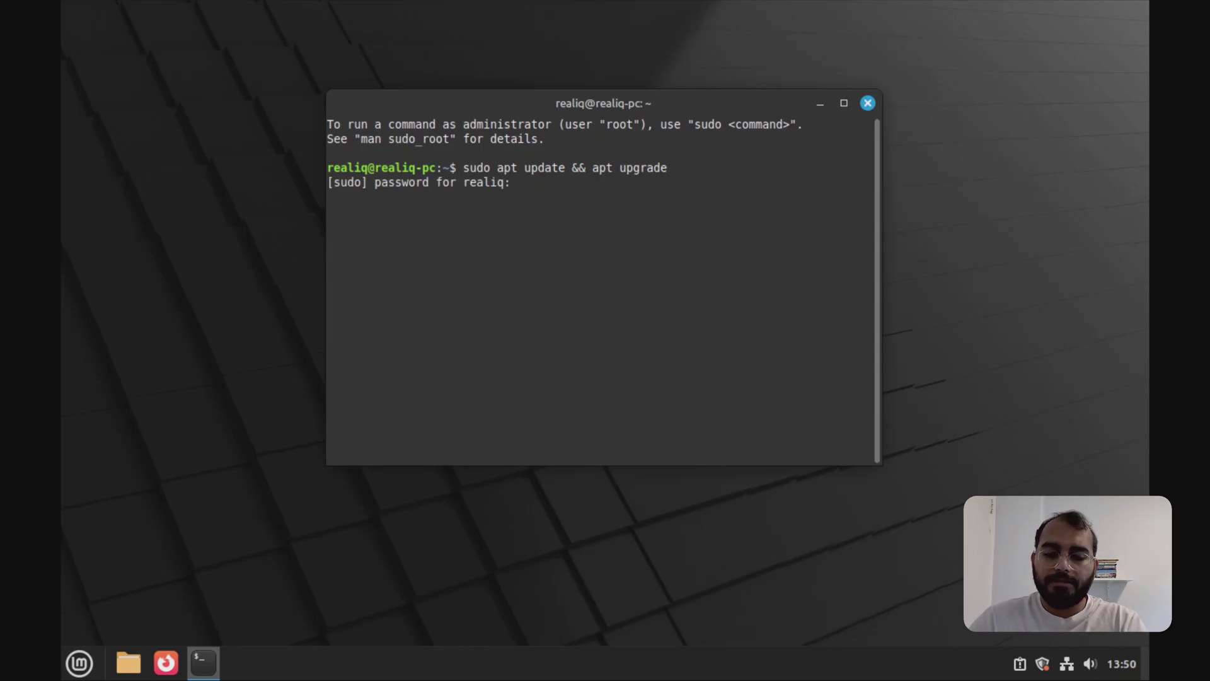
{"action": "type", "text": "*****"}
{"action": "key", "text": "Return"}
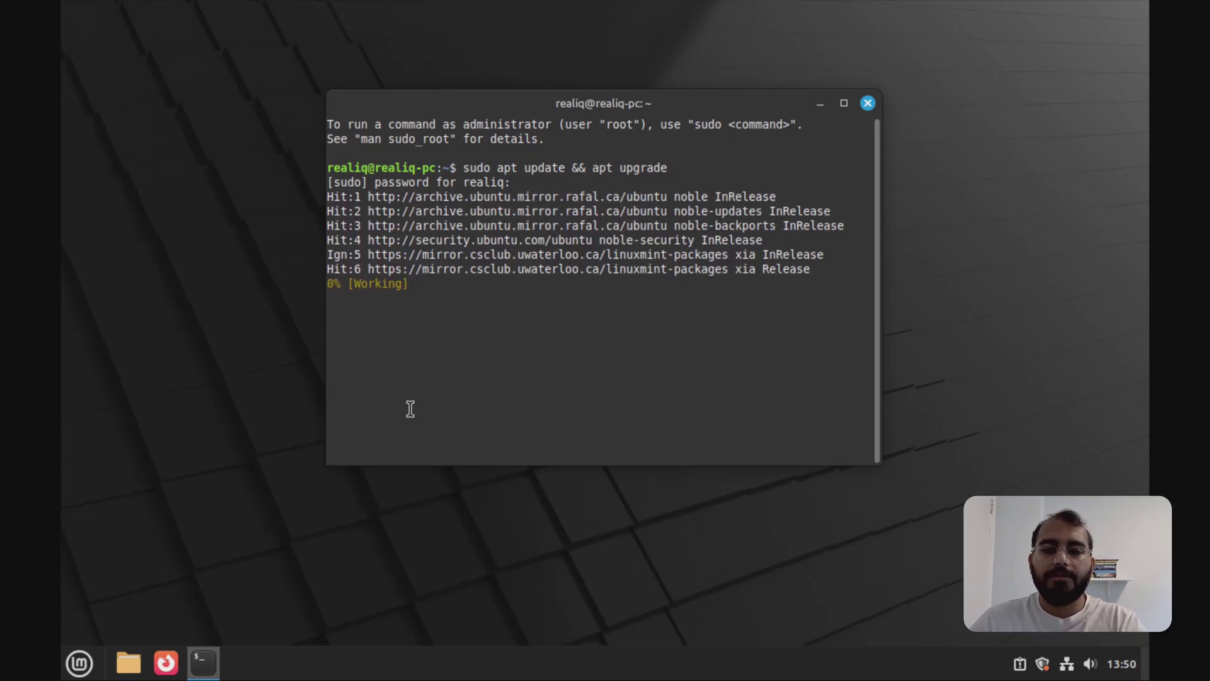
Step: Inspect the 107 GB disk's root and /home partitions in Disks, close it, then confirm the upgrade with y
{"action": "left_click", "coordinate": [79, 662]}
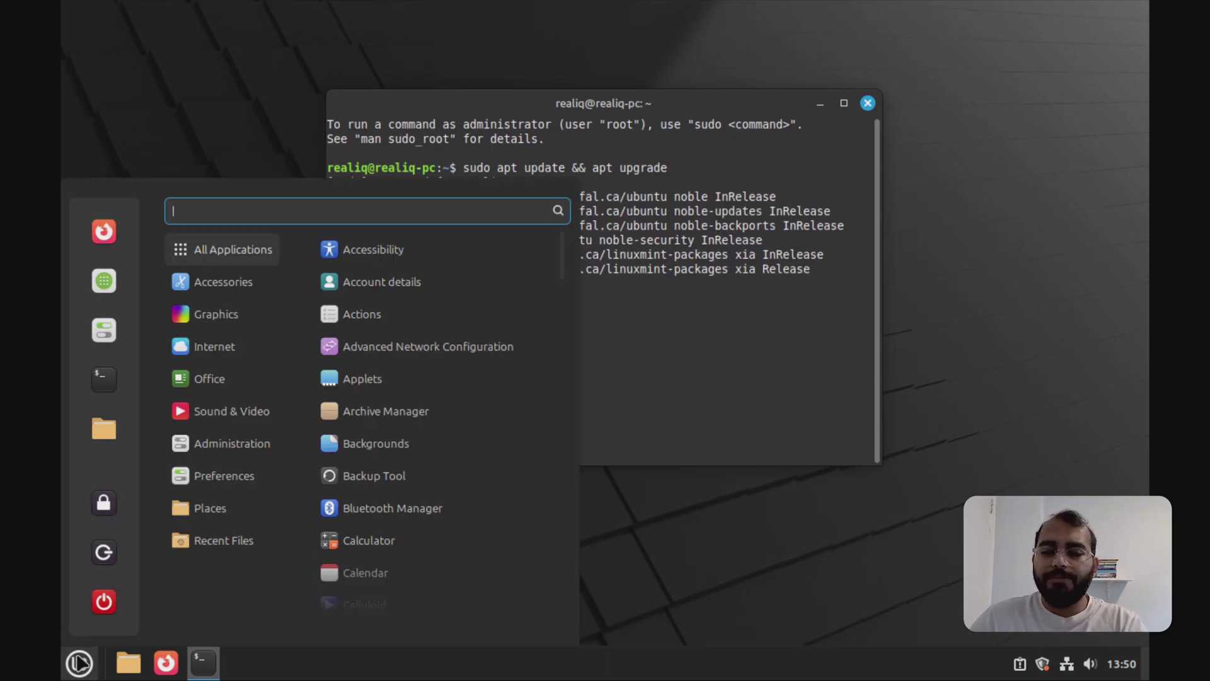
{"action": "type", "text": "dri"}
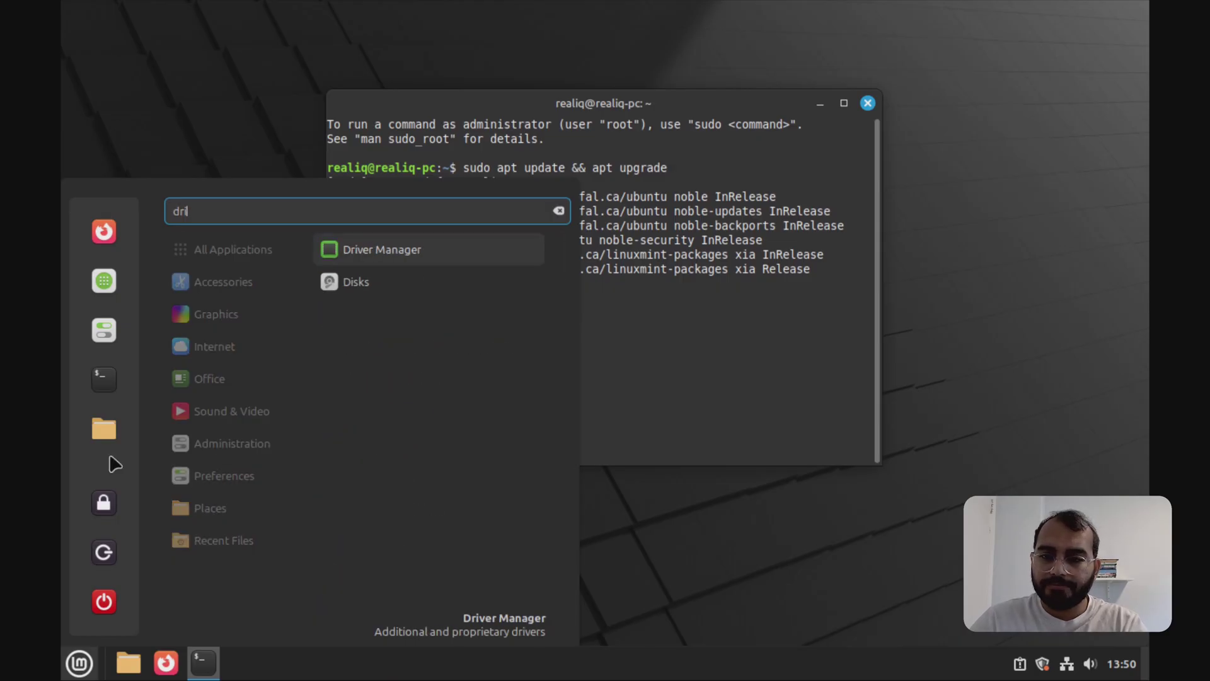
{"action": "left_click", "coordinate": [353, 283]}
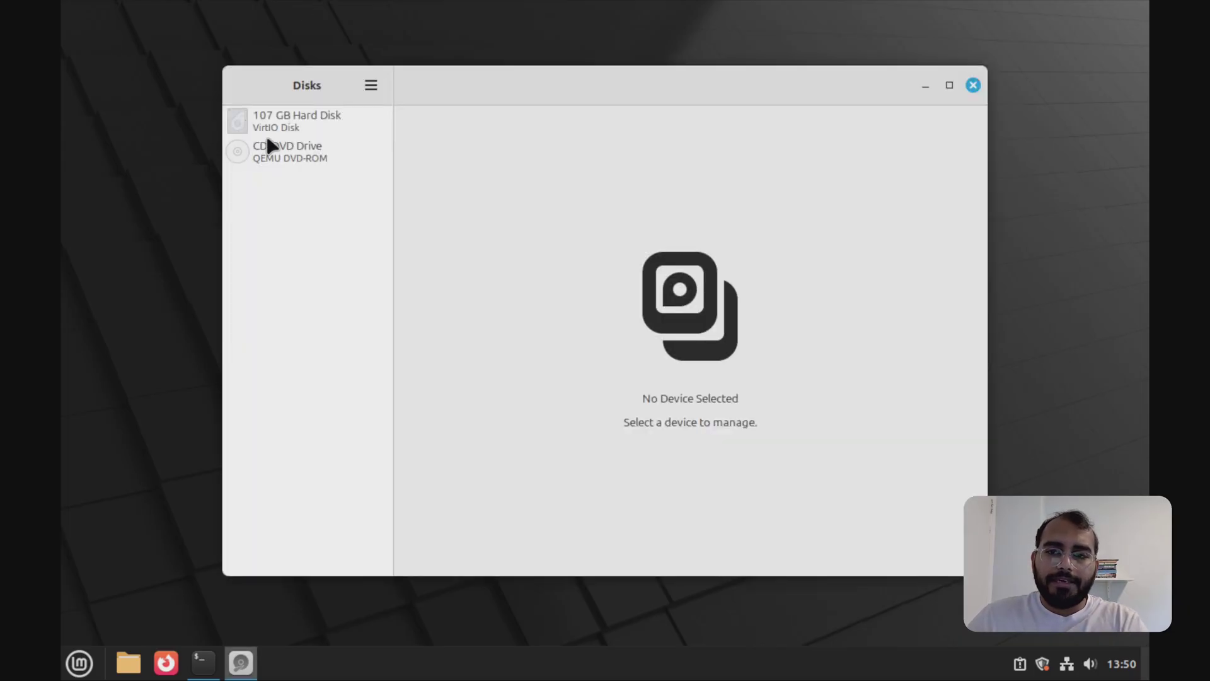
{"action": "left_click", "coordinate": [282, 121]}
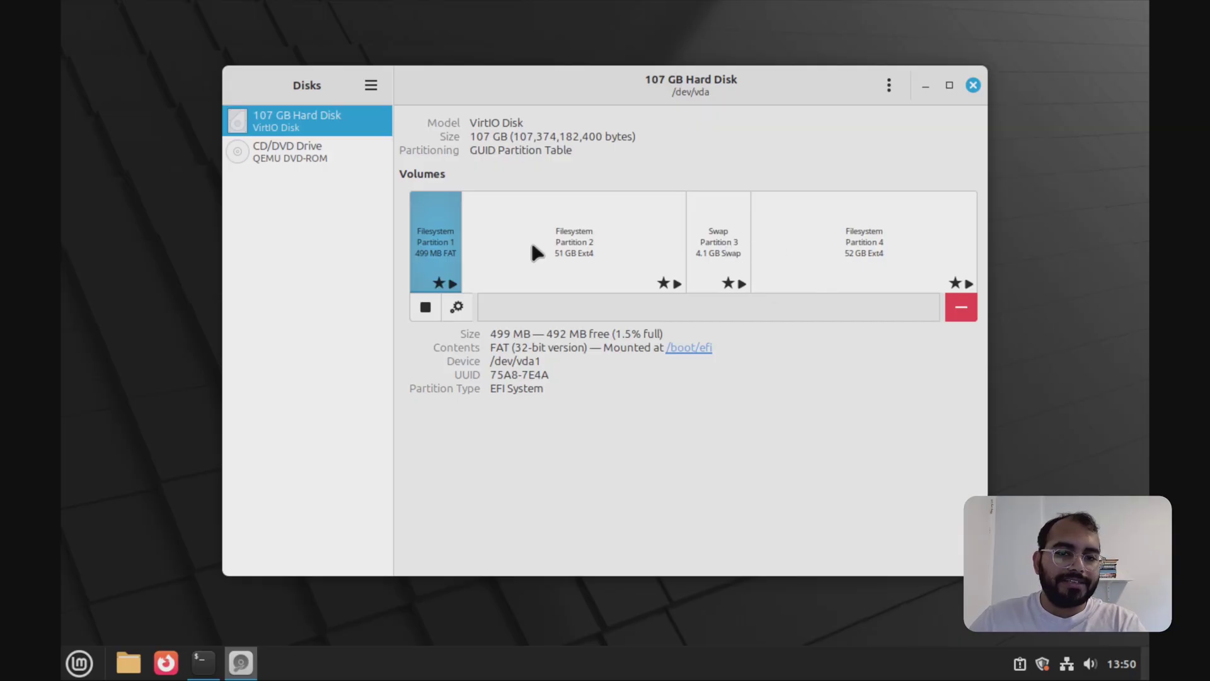
{"action": "left_click", "coordinate": [562, 247]}
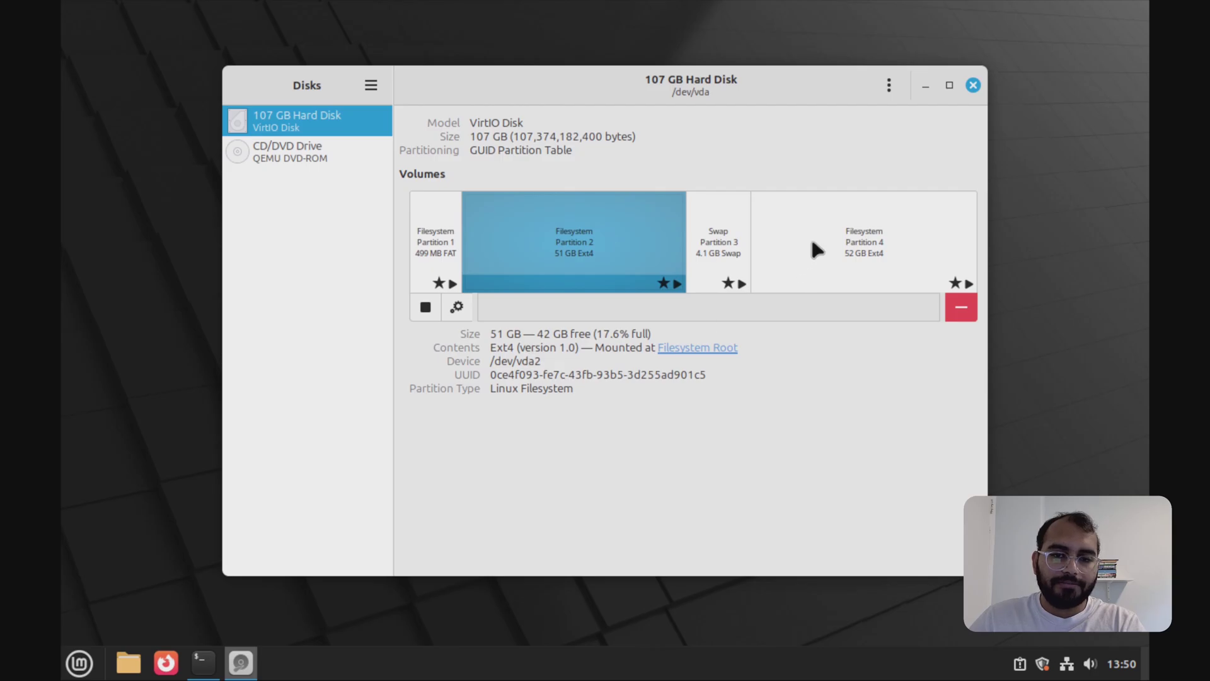
{"action": "left_click", "coordinate": [832, 234]}
{"action": "left_click", "coordinate": [554, 210]}
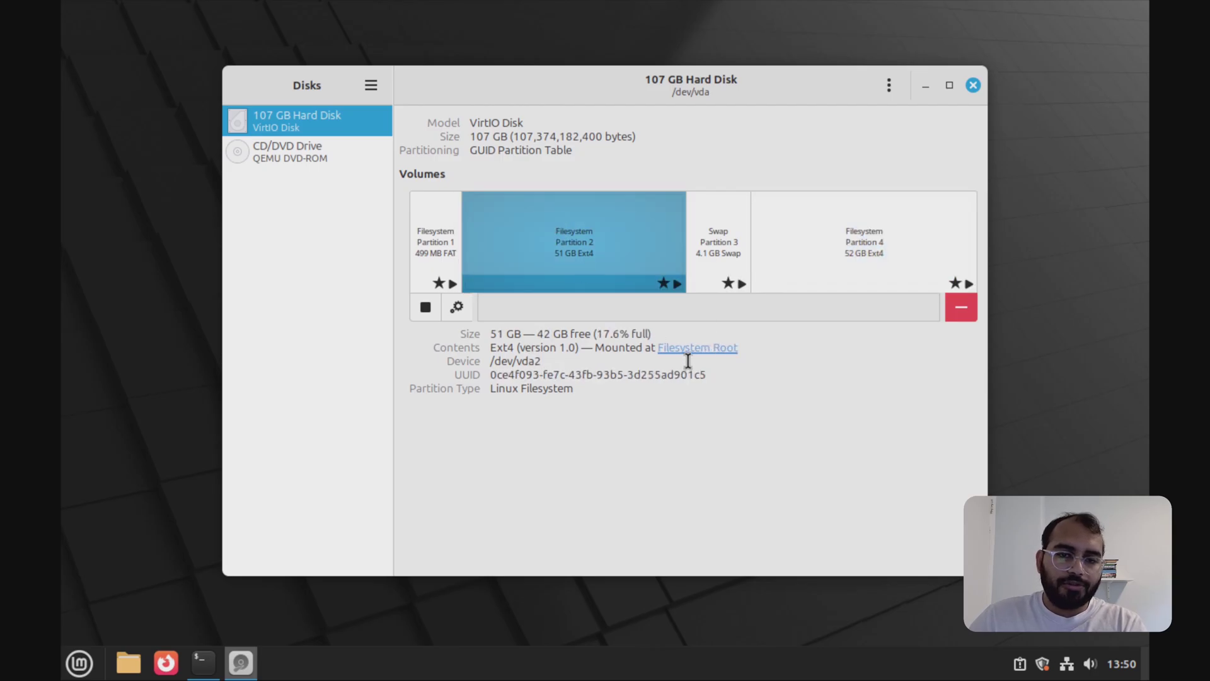
{"action": "left_click", "coordinate": [817, 266]}
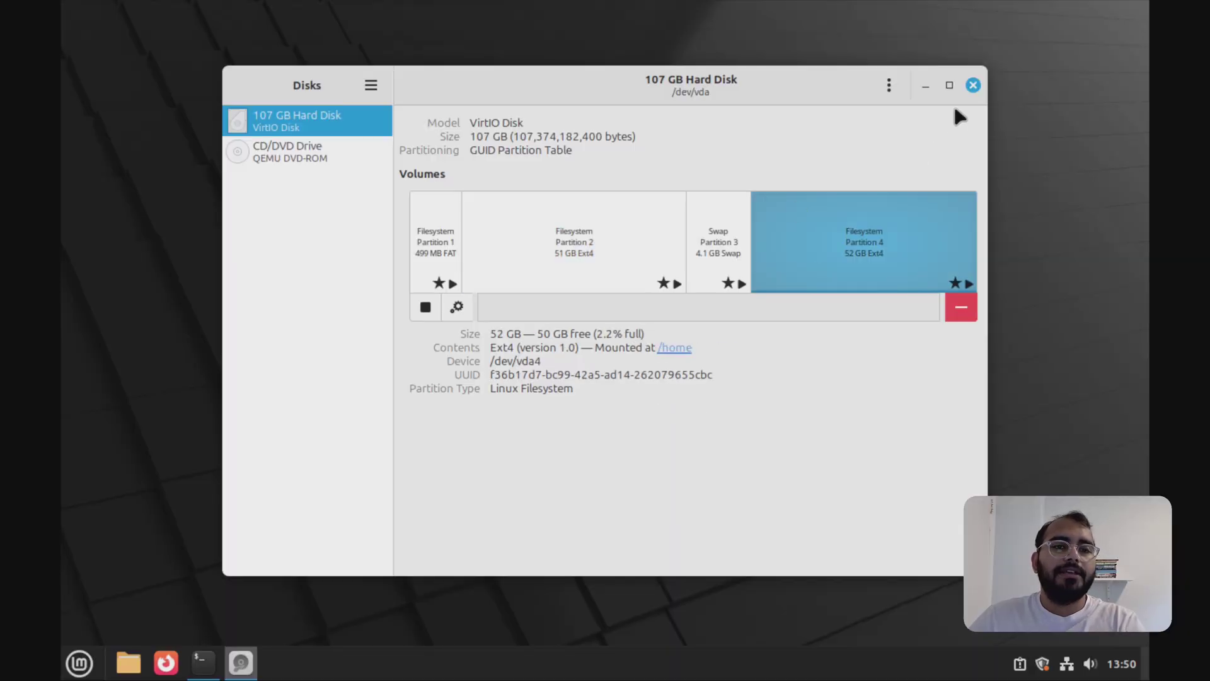
{"action": "left_click", "coordinate": [973, 85]}
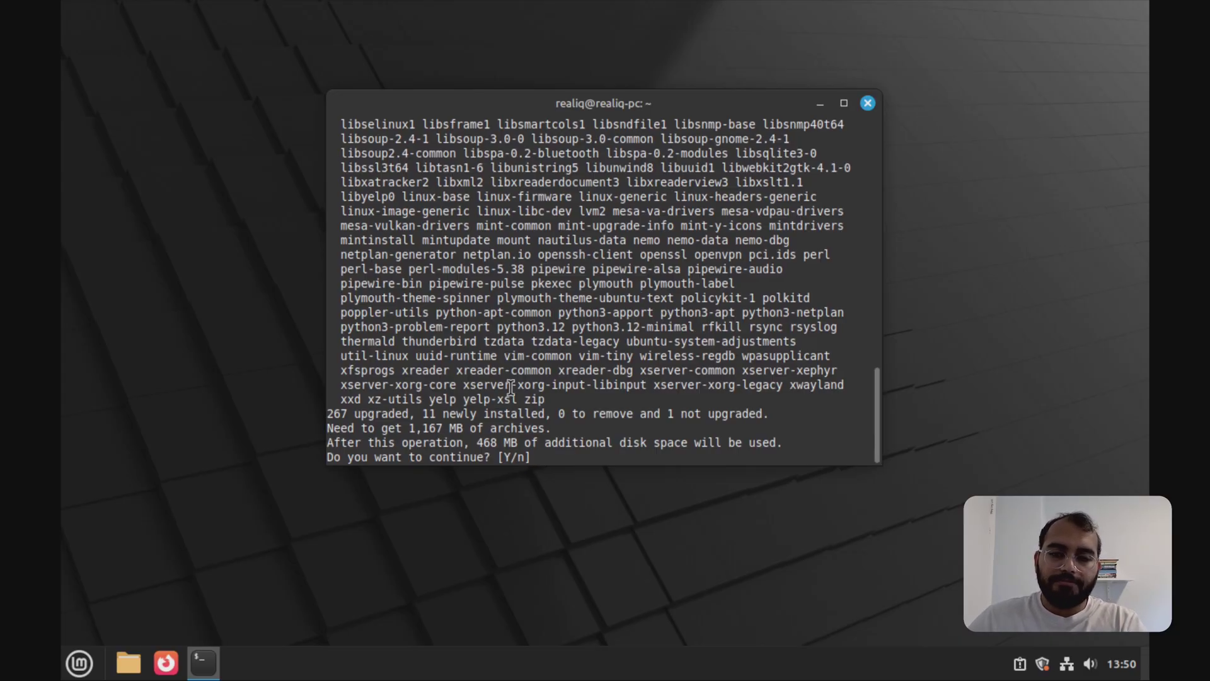
{"action": "type", "text": "y"}
{"action": "key", "text": "Return"}
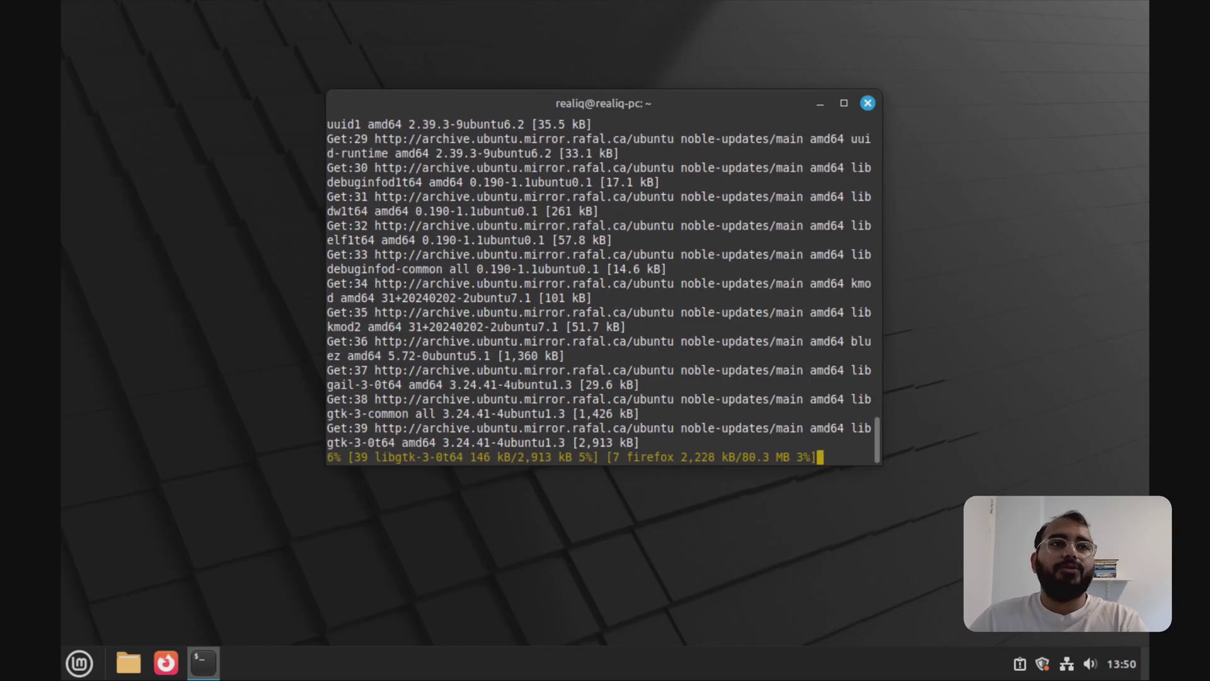